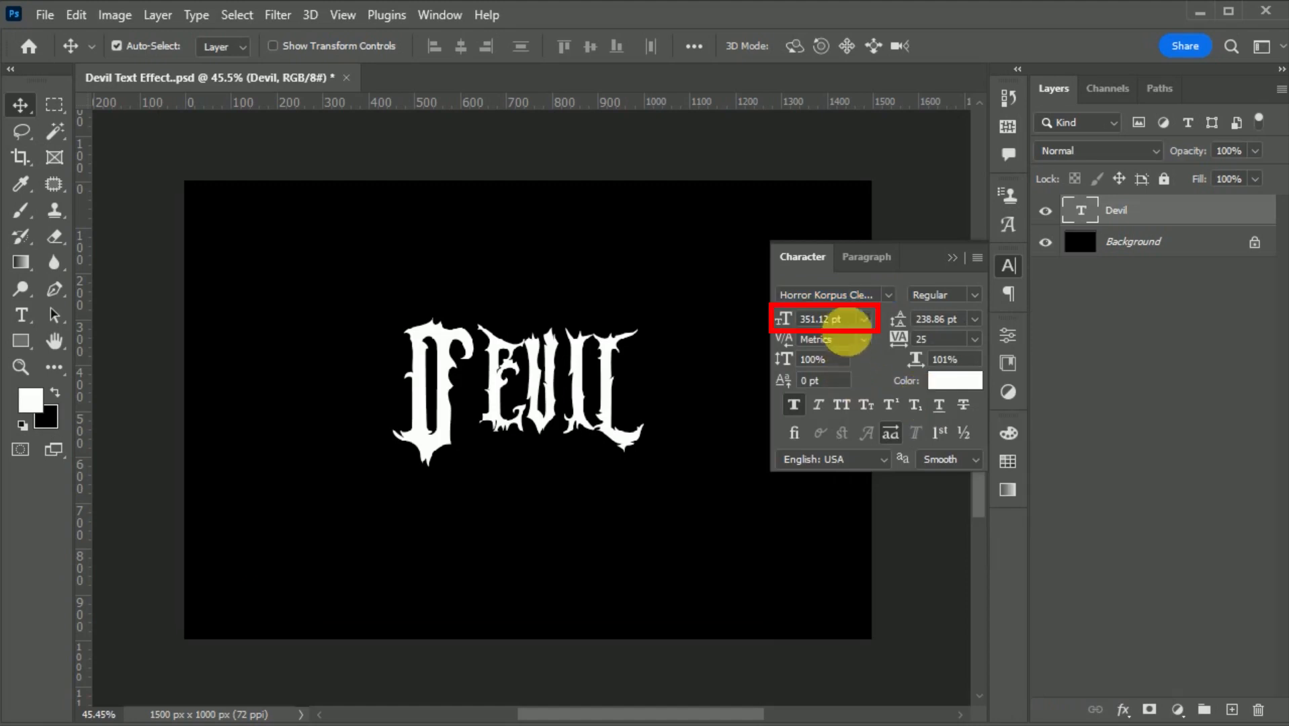
- Set the font size of the Devil text to 485 pt
left_click(854, 321)
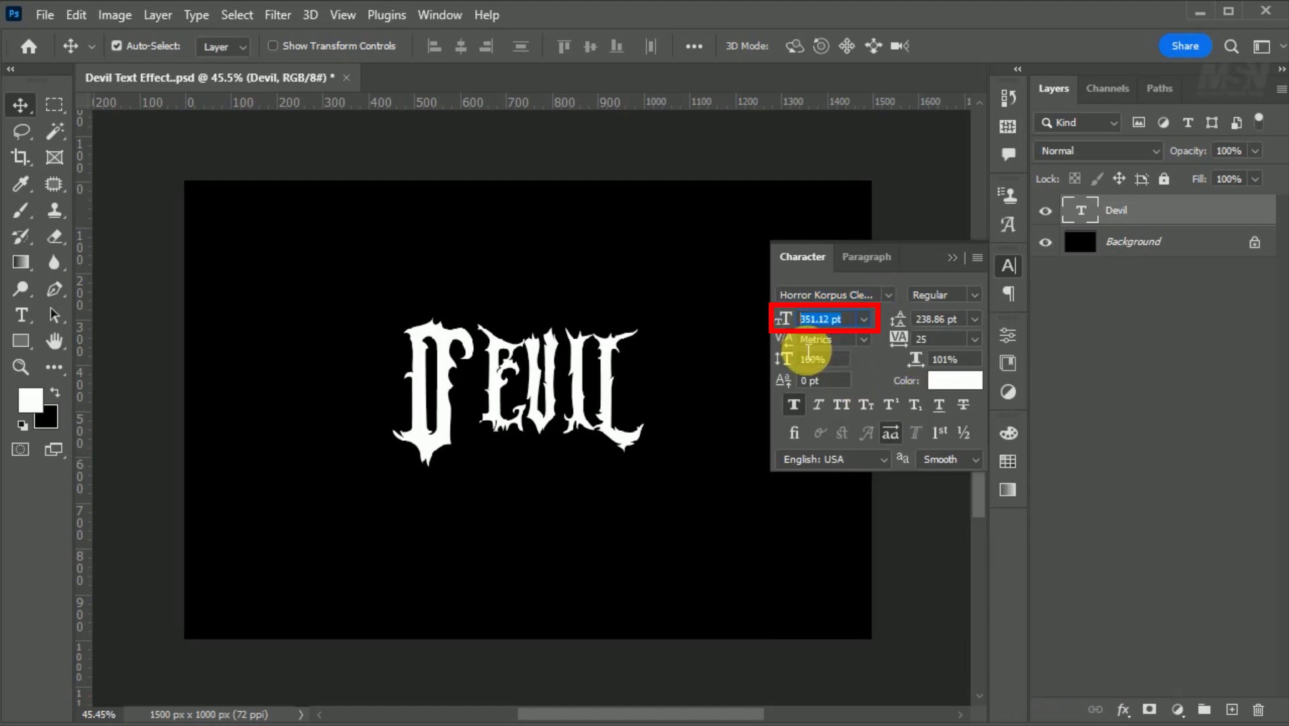
type("485")
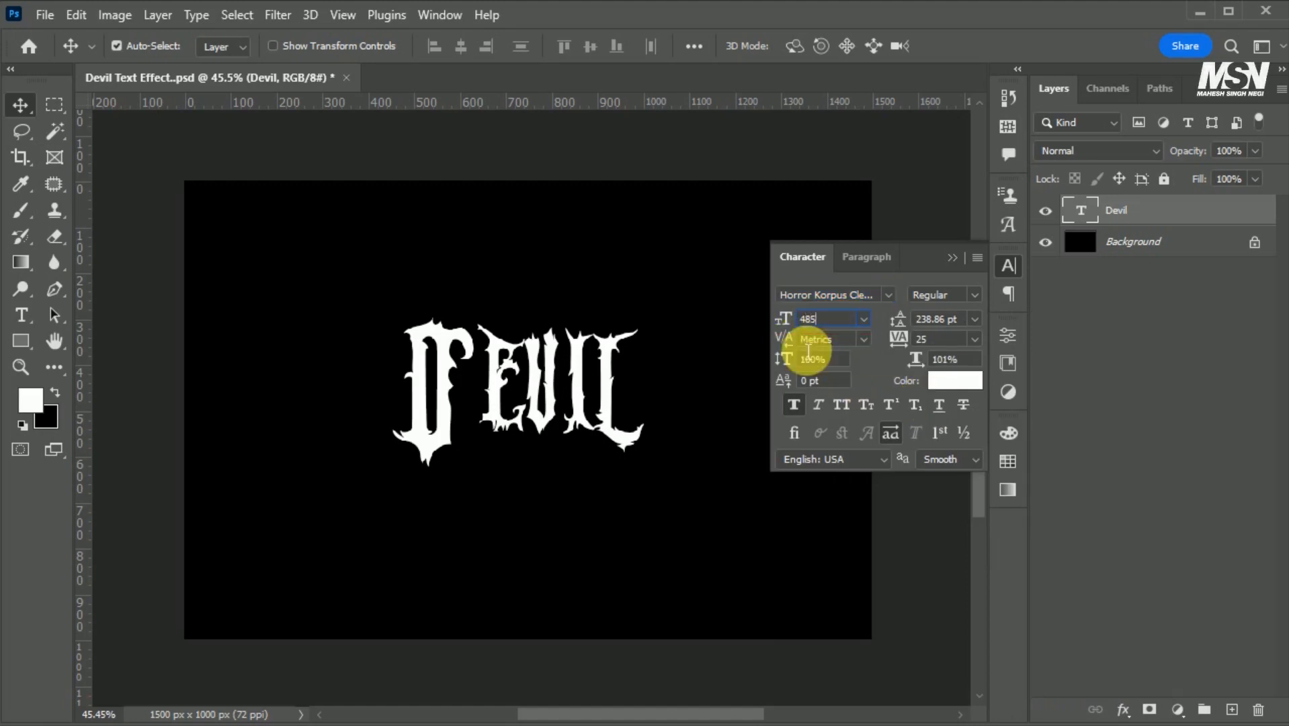
key("Return")
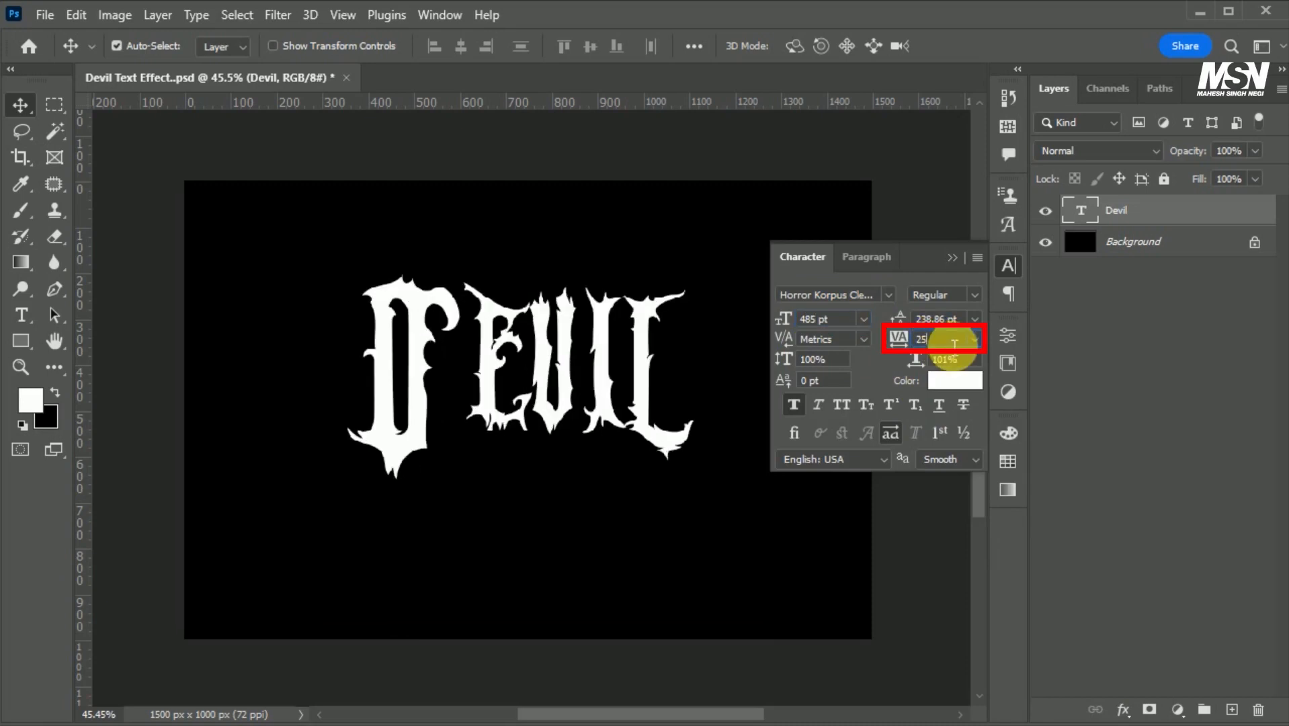
left_click(1009, 267)
- Replace the letter D in the Devil text with the ornate D glyph that has a bar beneath it, and commit the edit
left_click_drag(551, 433, 388, 447)
left_click(31, 318)
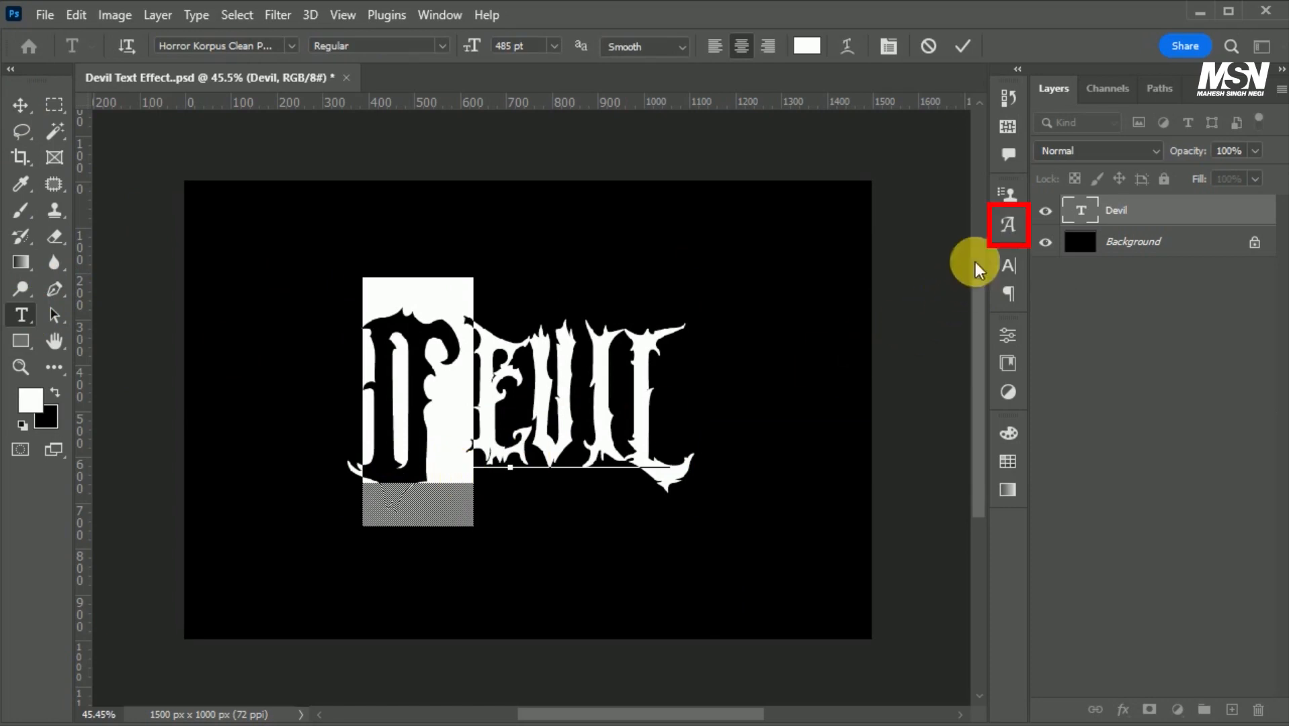
left_click(1009, 225)
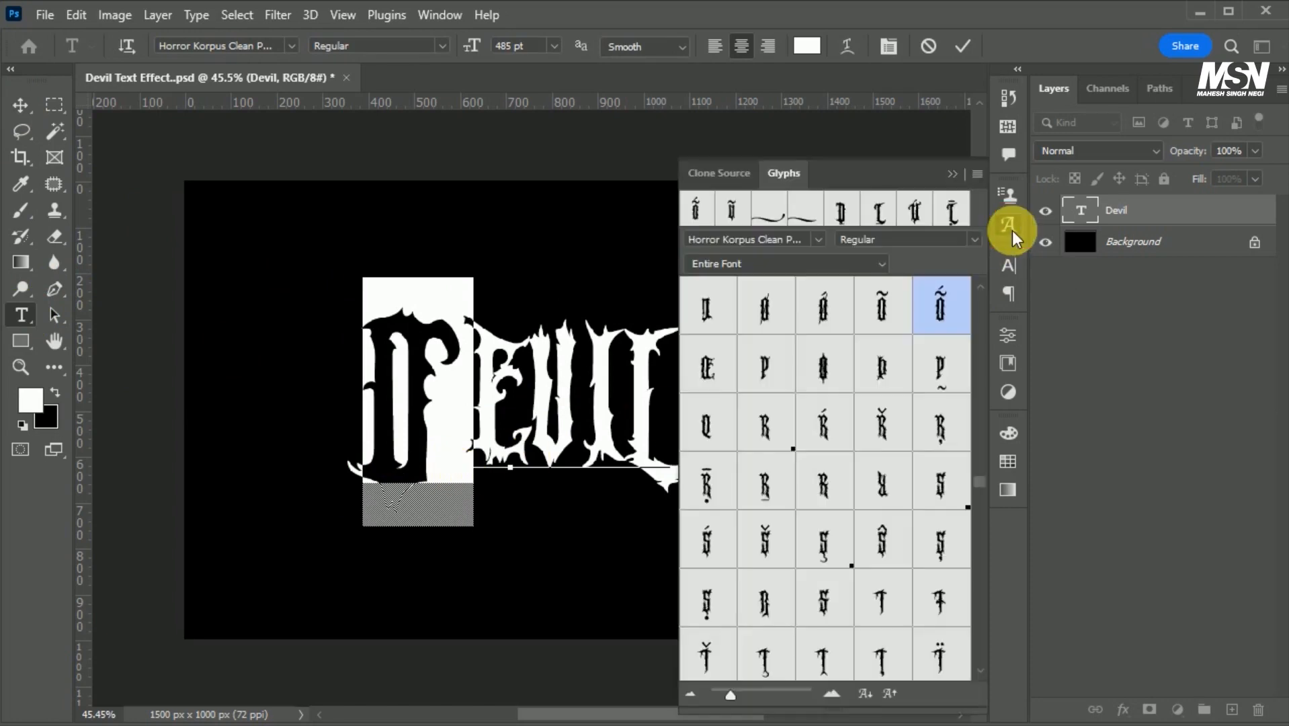
left_click(1009, 226)
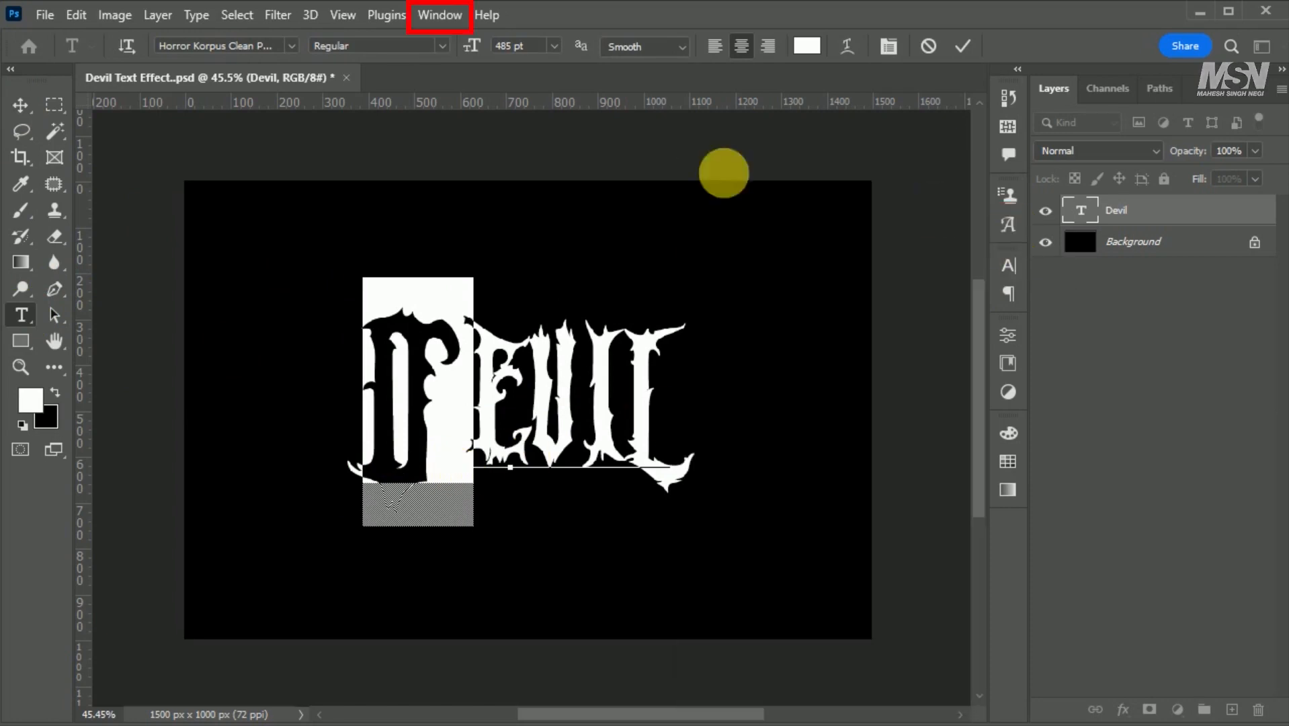
left_click(435, 17)
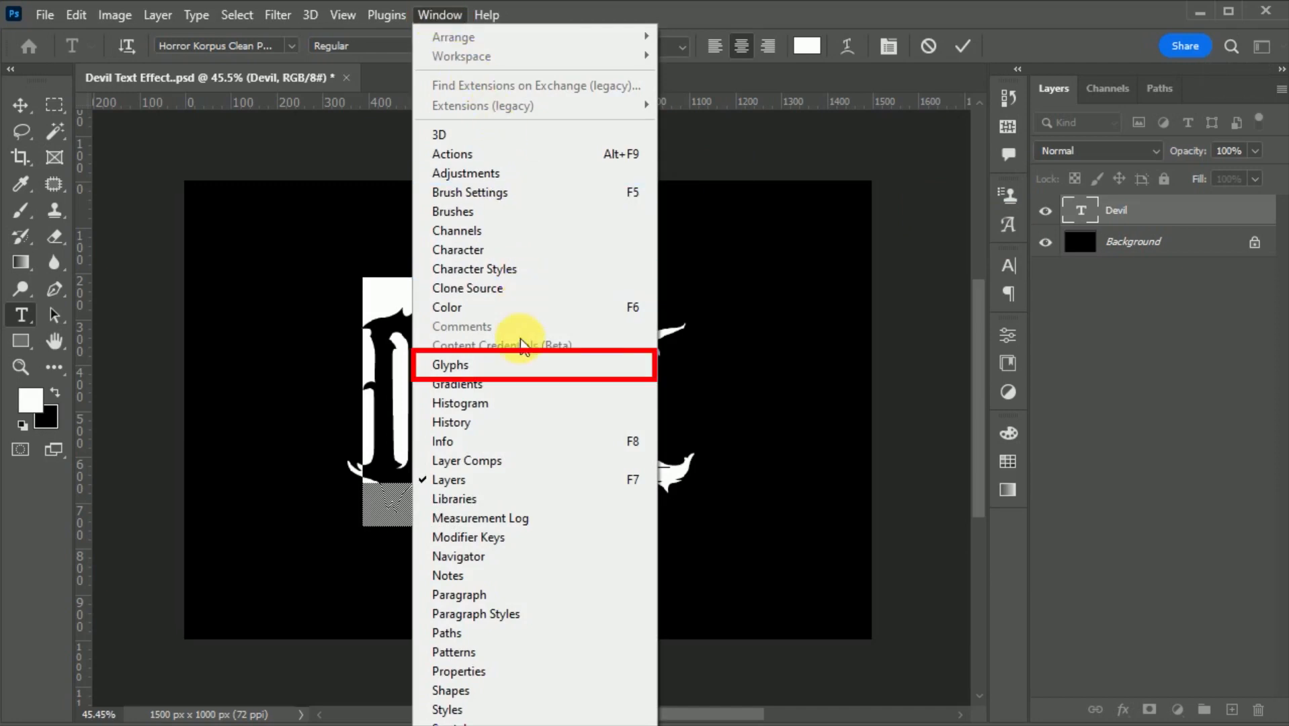
left_click(480, 371)
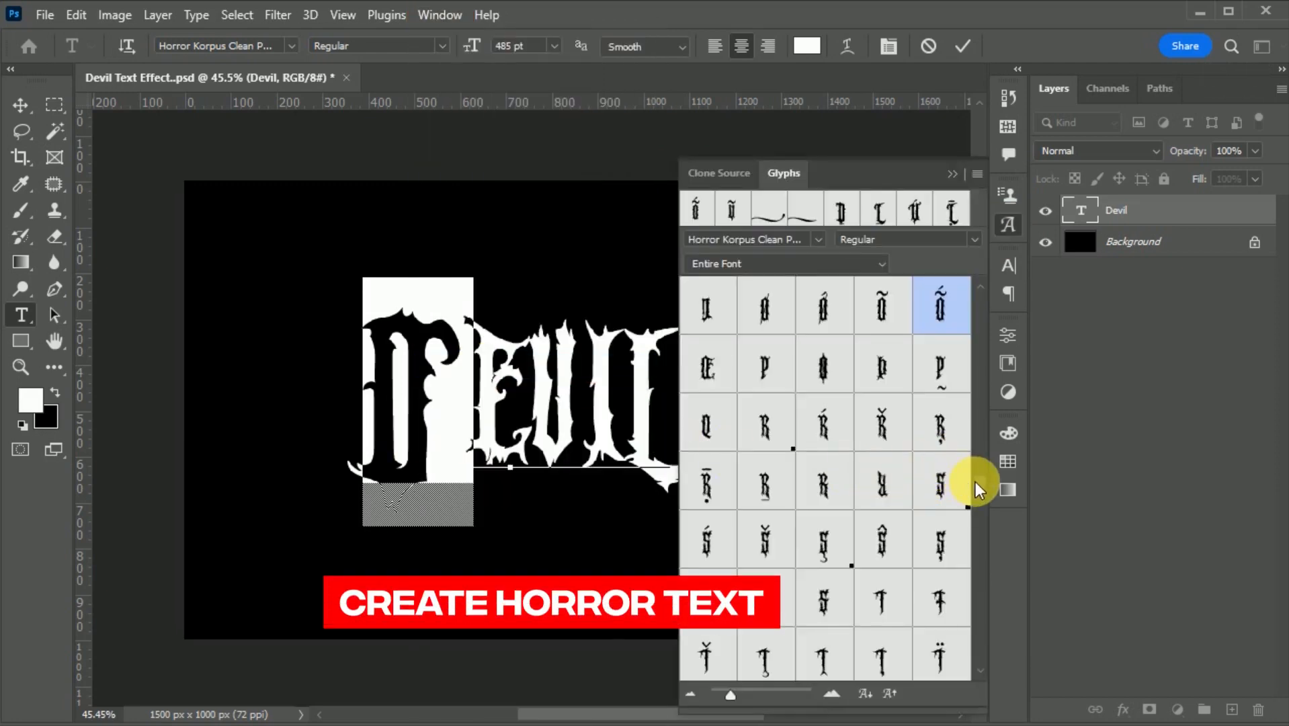
left_click_drag(976, 483, 980, 325)
scroll(889, 480, "up", 5)
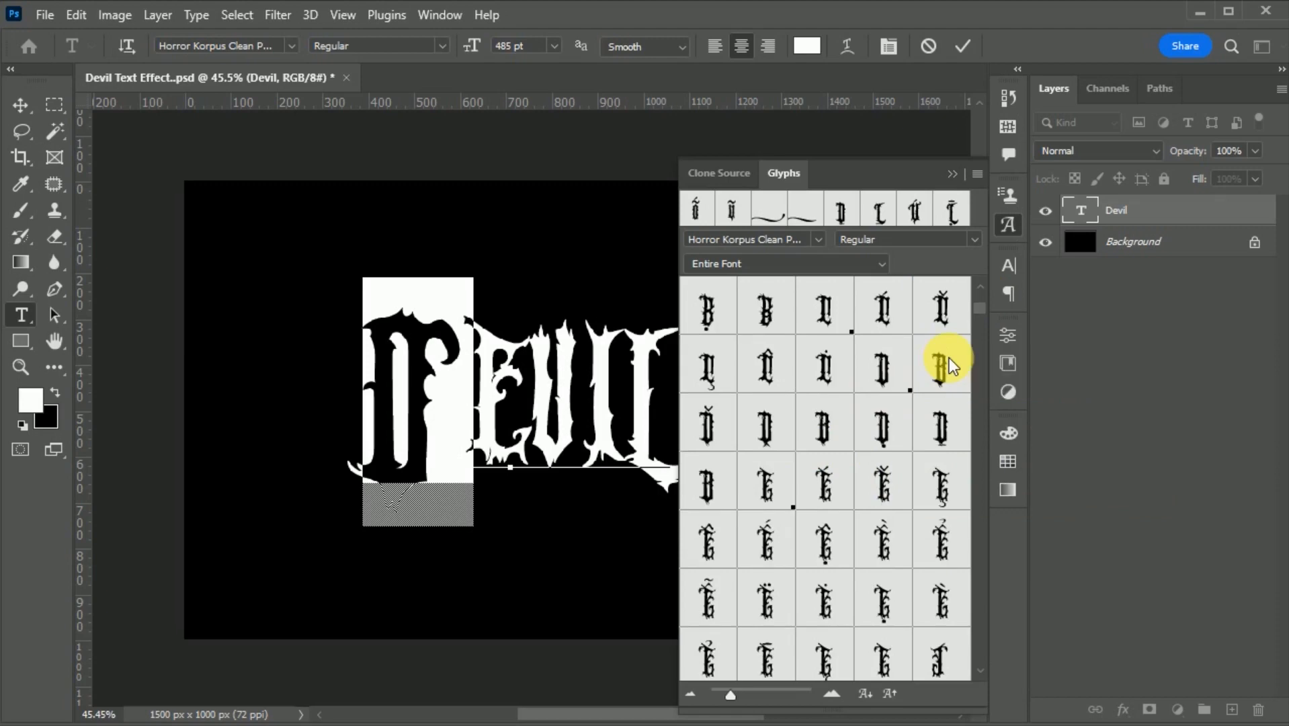
double_click(940, 422)
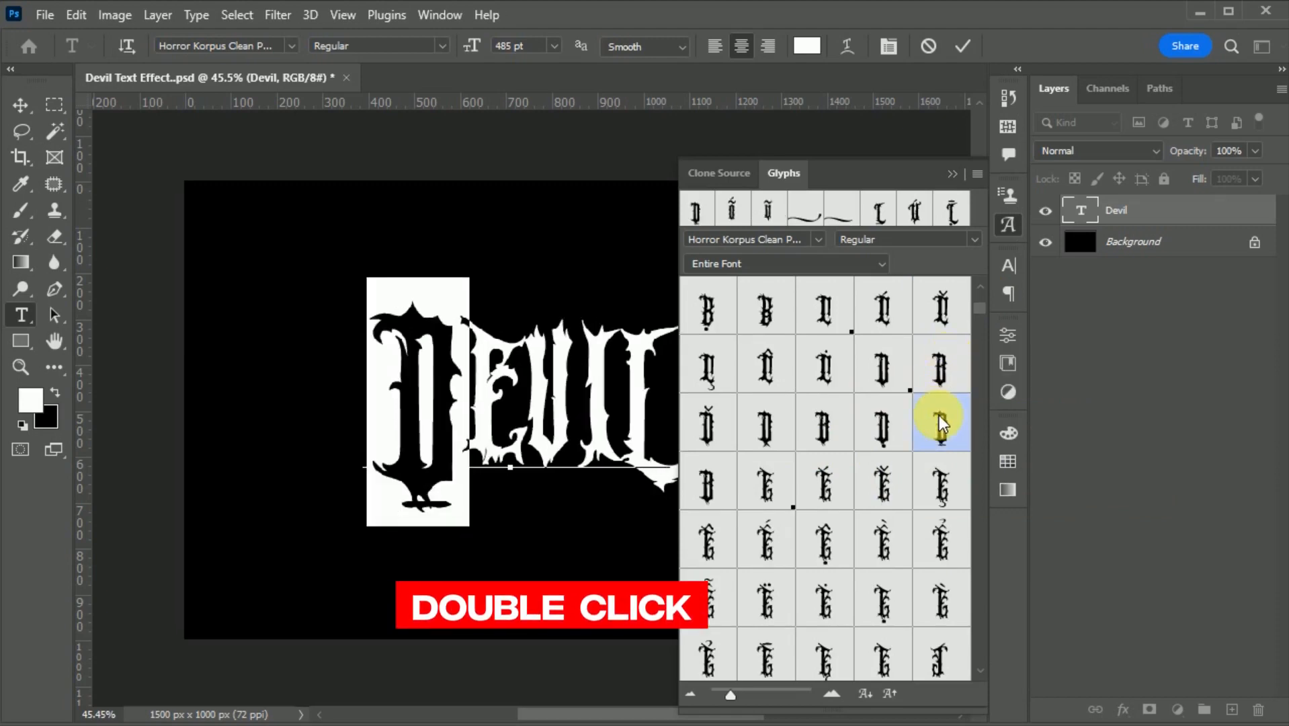
left_click(494, 478)
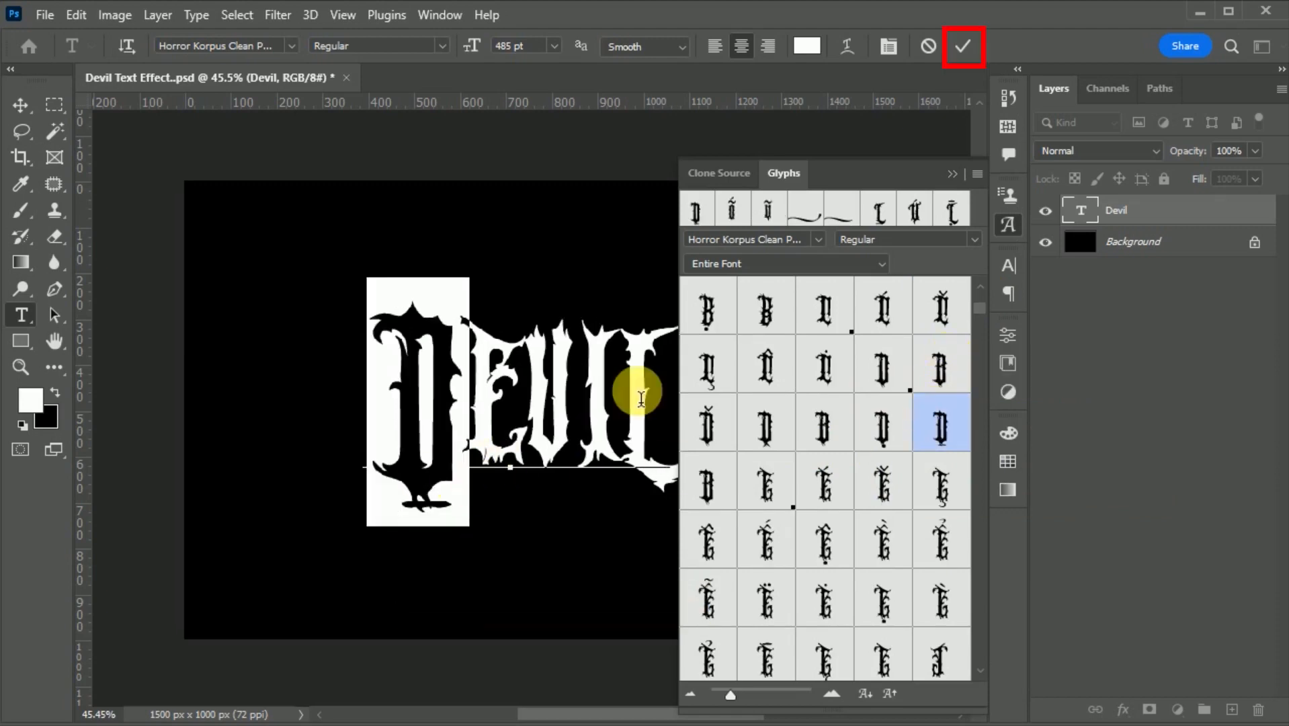
left_click(963, 45)
left_click(1008, 224)
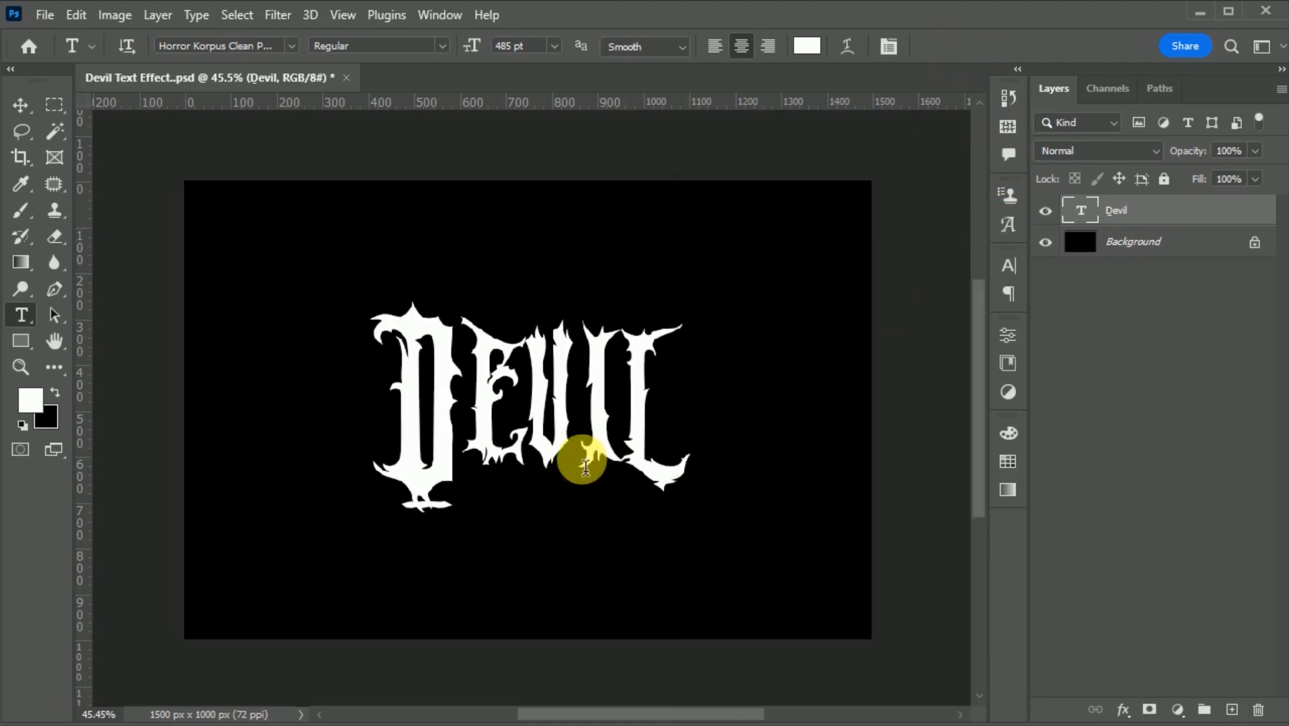
- Replace the letter L with the ornate L glyph that has a bar beneath it, and shift the text slightly left on the canvas
left_click_drag(622, 444, 696, 458)
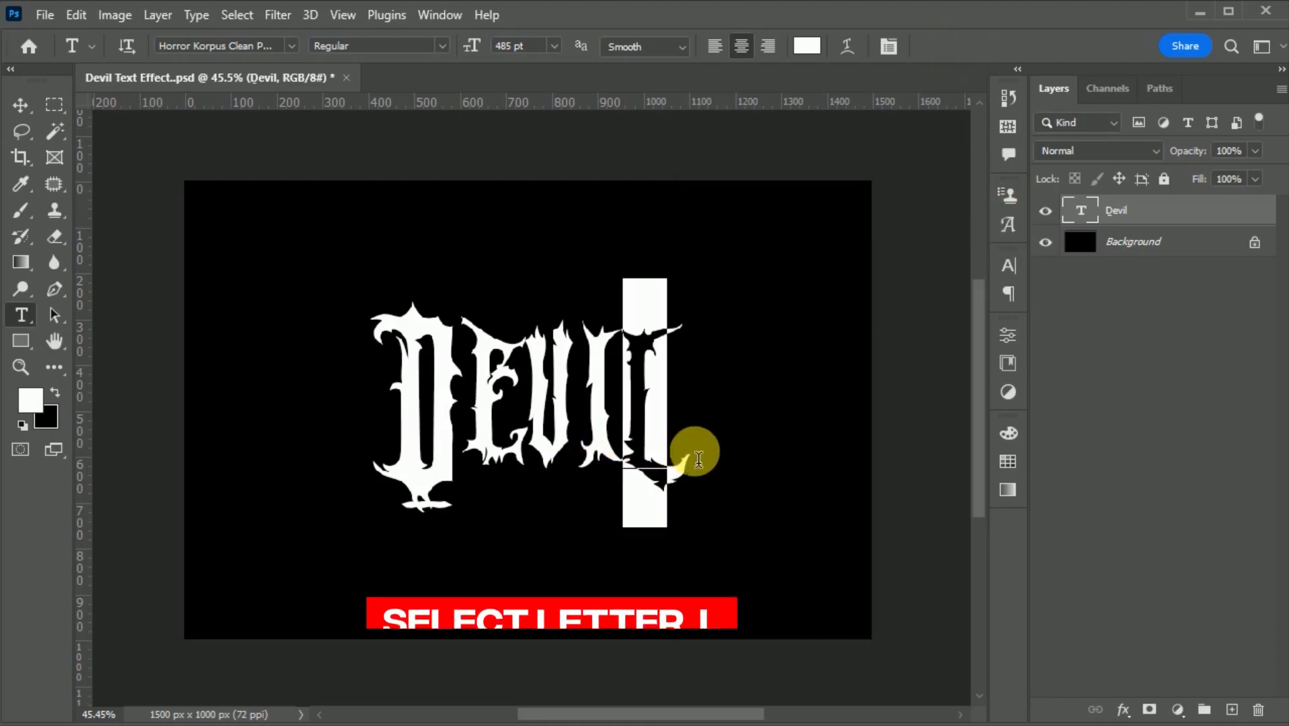
left_click(1007, 225)
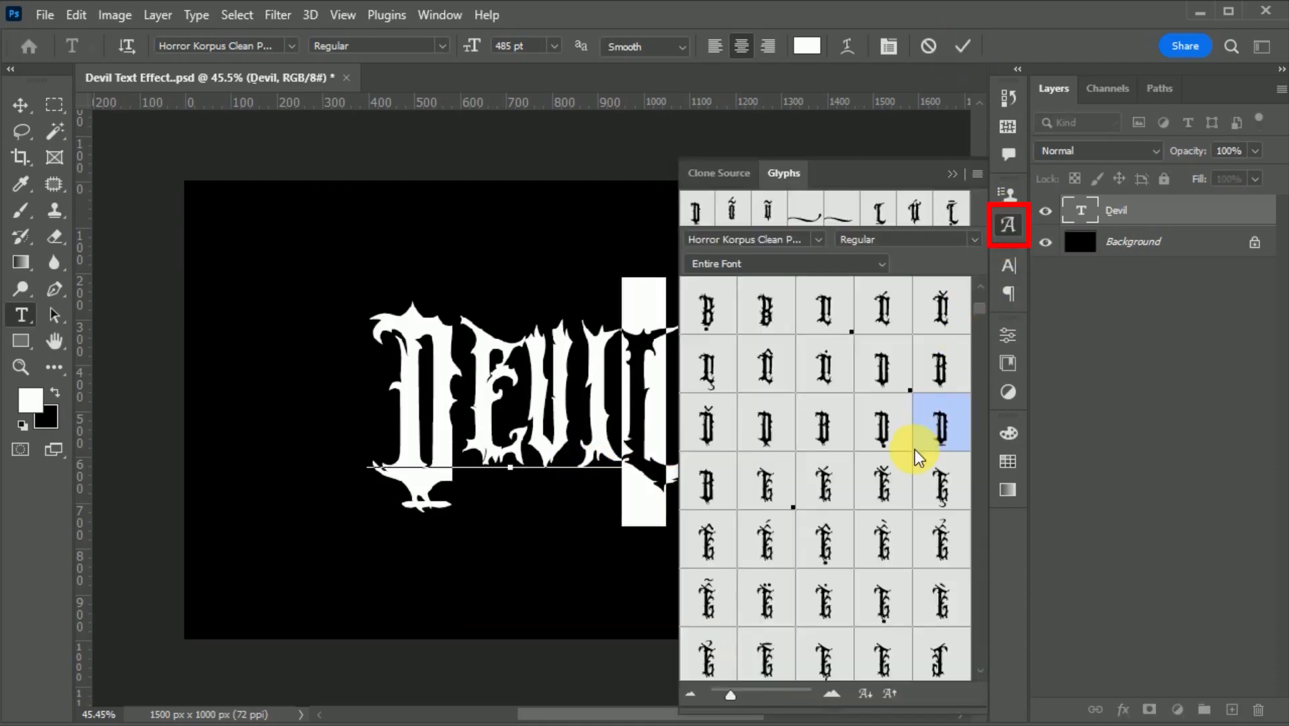
scroll(918, 455, "down", 8)
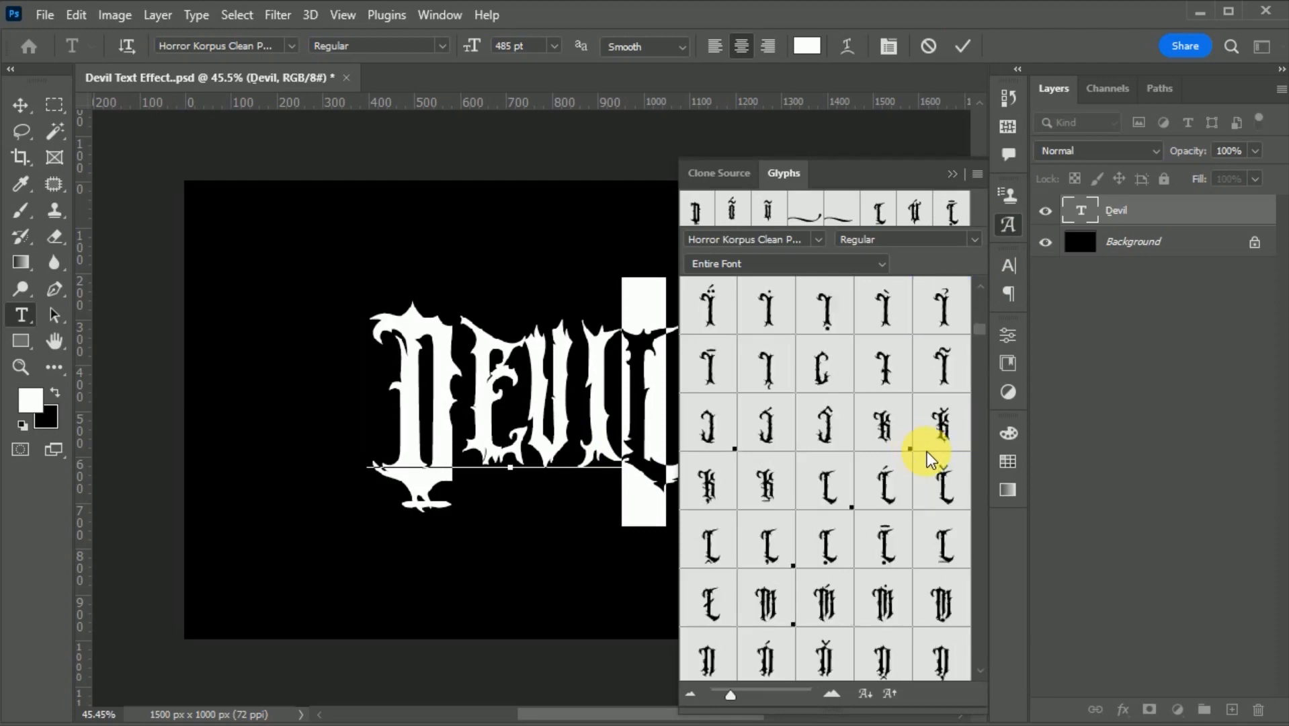
double_click(945, 558)
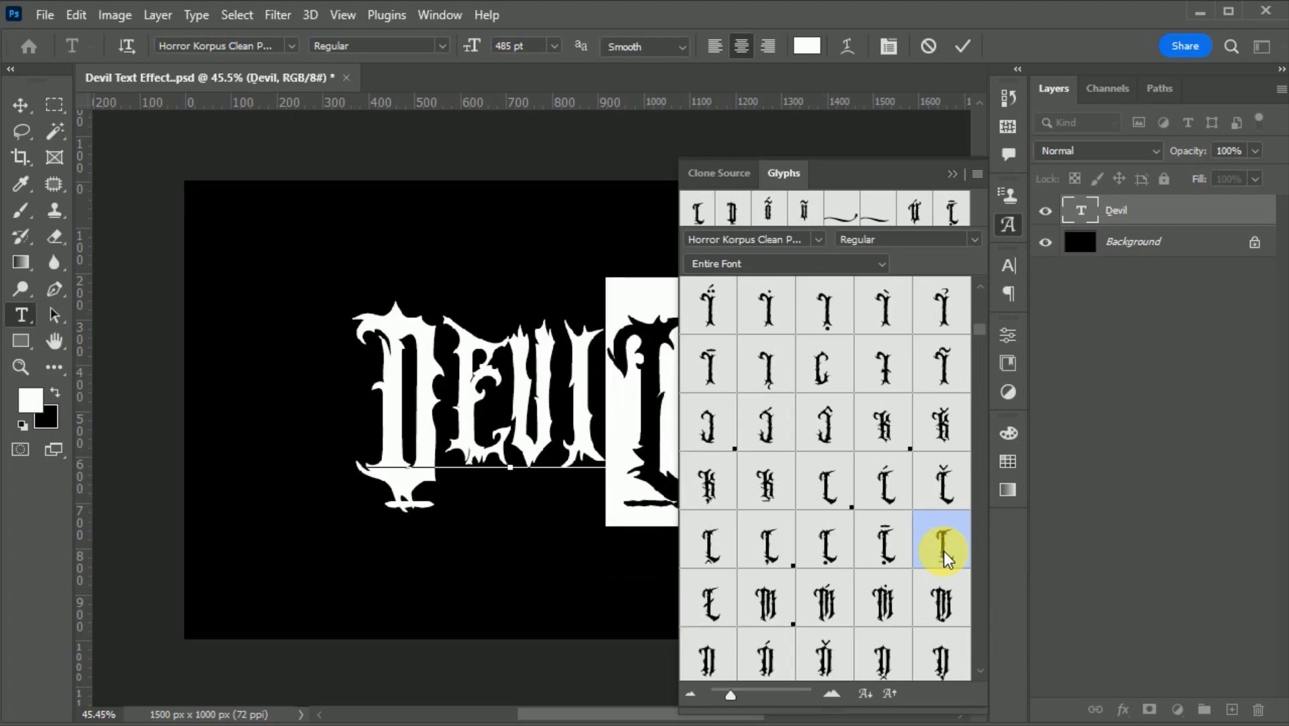
left_click(1008, 225)
left_click(962, 46)
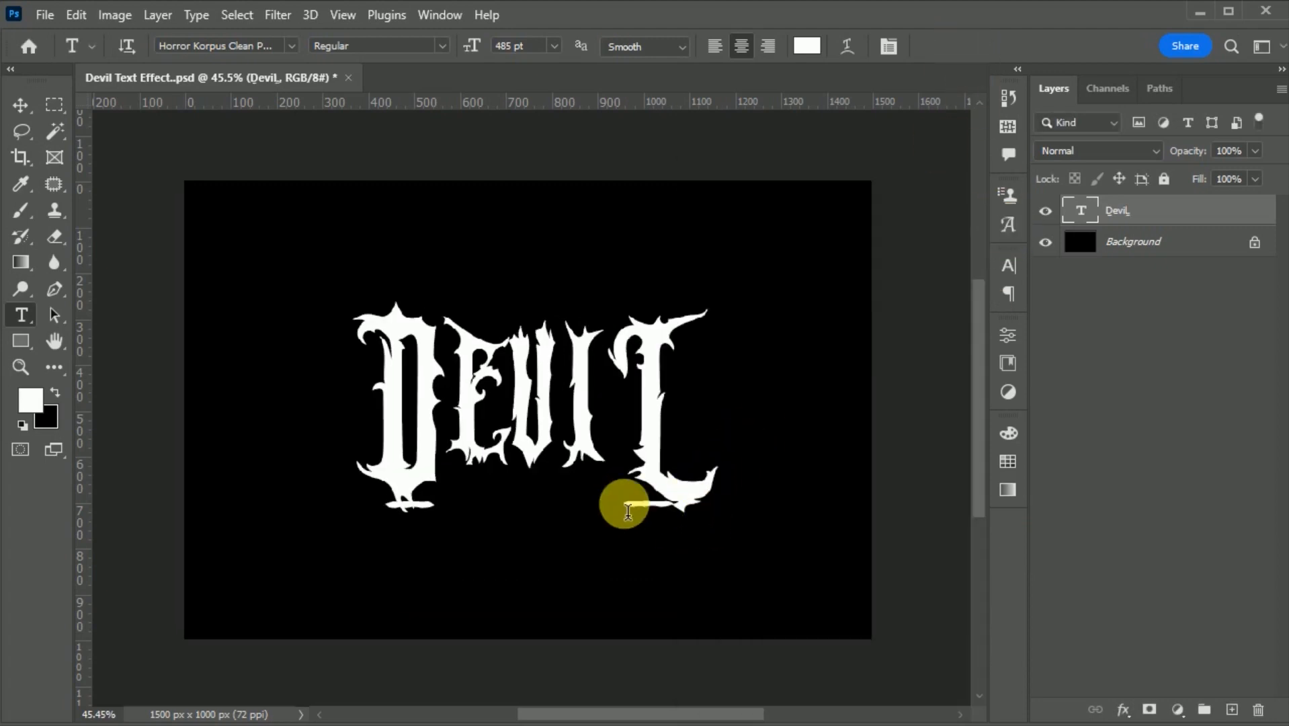
left_click(21, 106)
left_click_drag(472, 445, 465, 449)
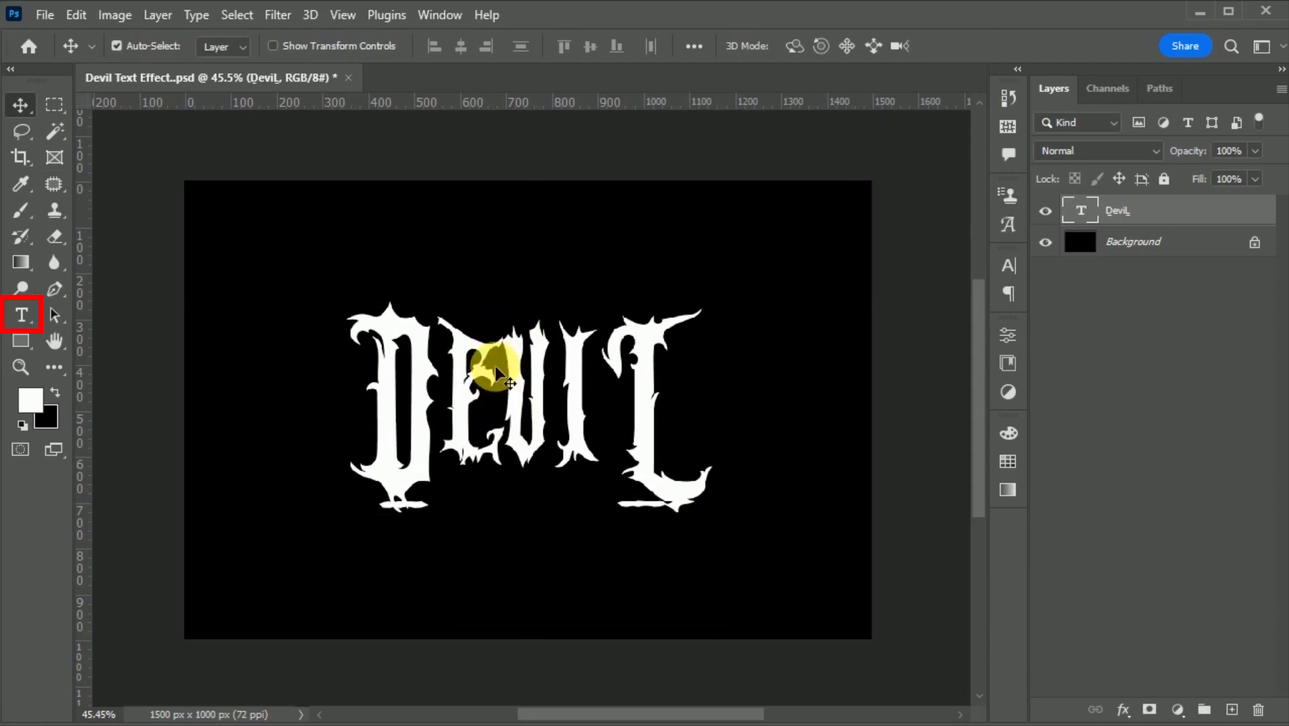
- Set the kerning between the letters E and V to 25 and commit the text edit
left_click(32, 316)
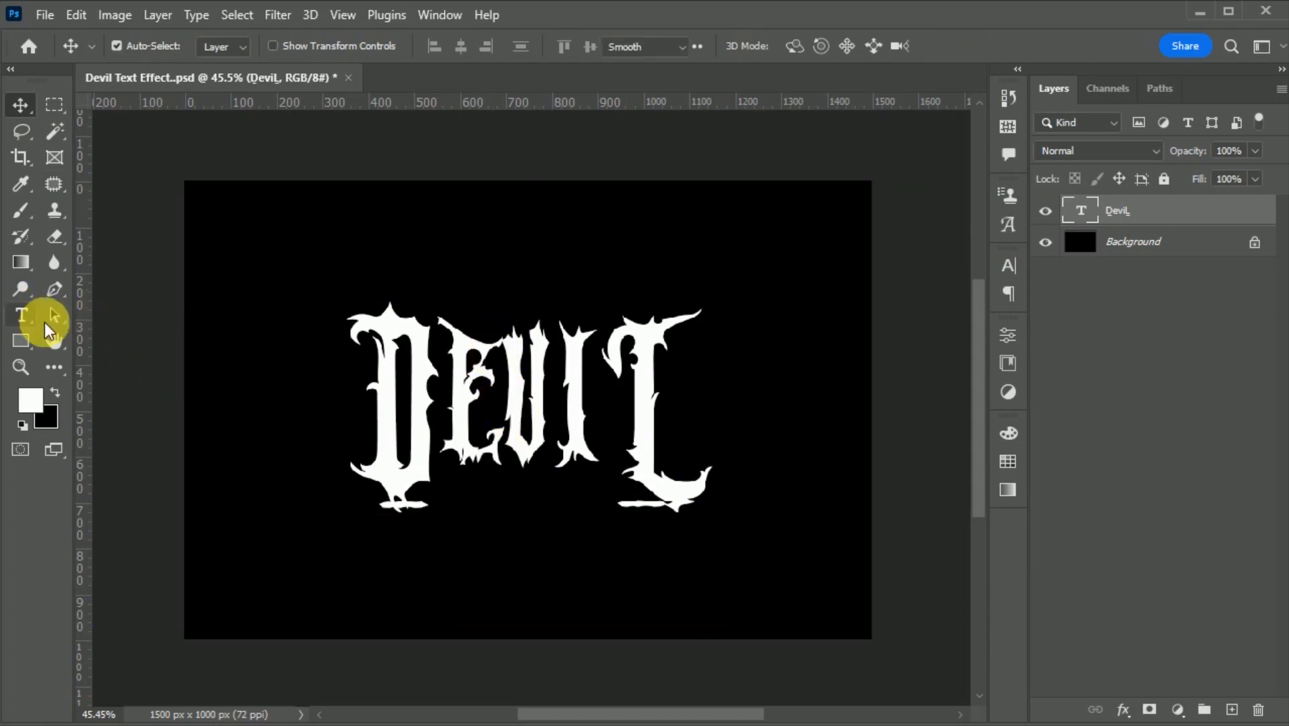
left_click(506, 411)
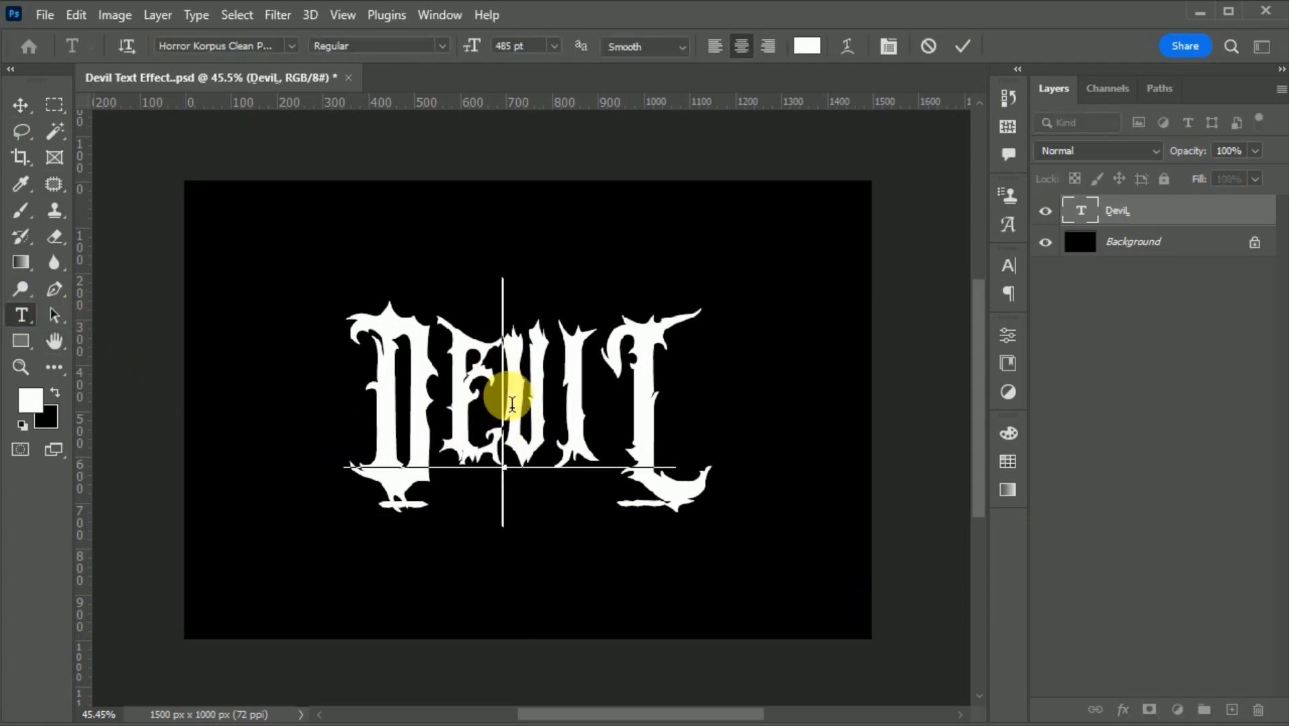
left_click(1006, 269)
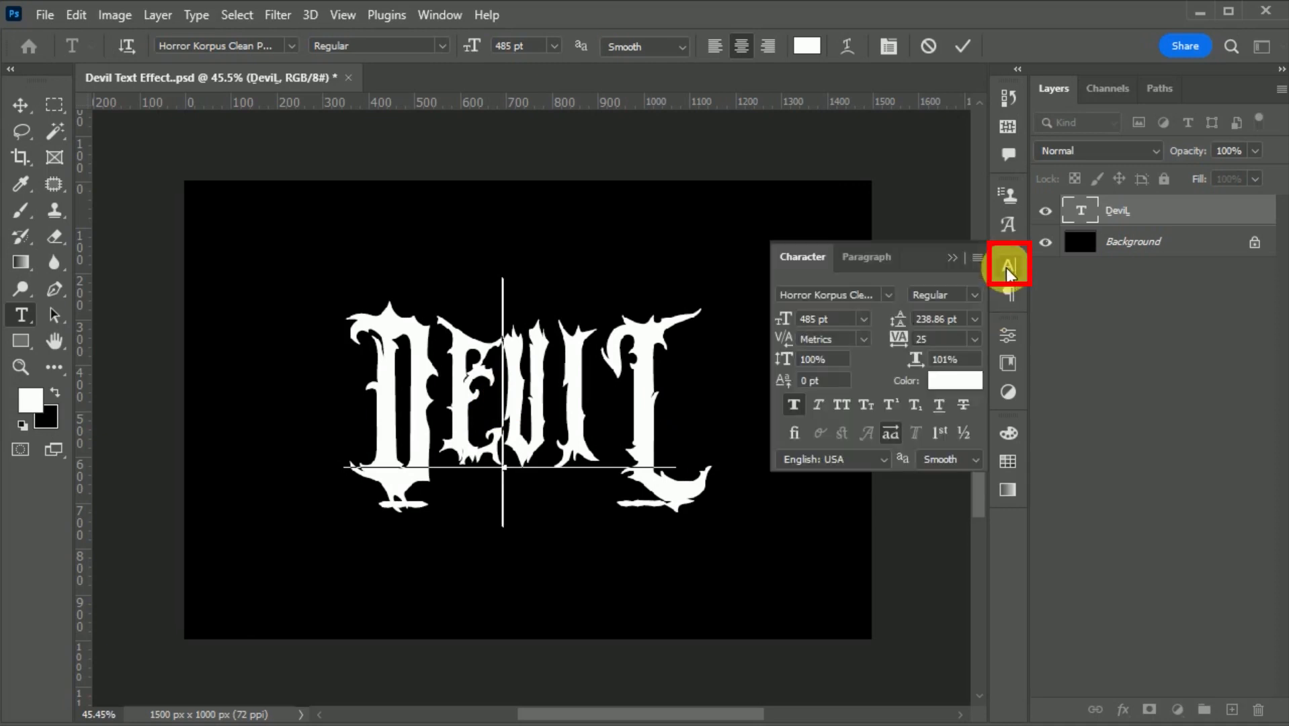
left_click(862, 338)
left_click(840, 553)
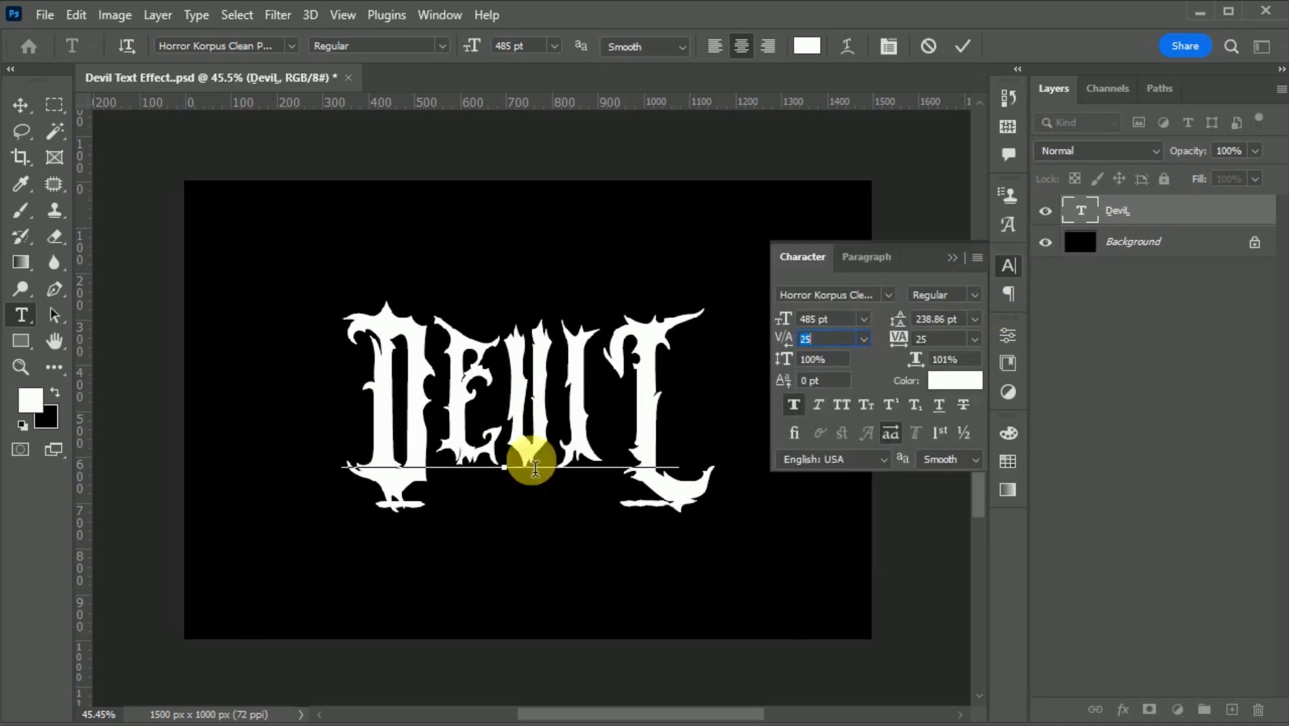
left_click(1006, 272)
left_click(963, 46)
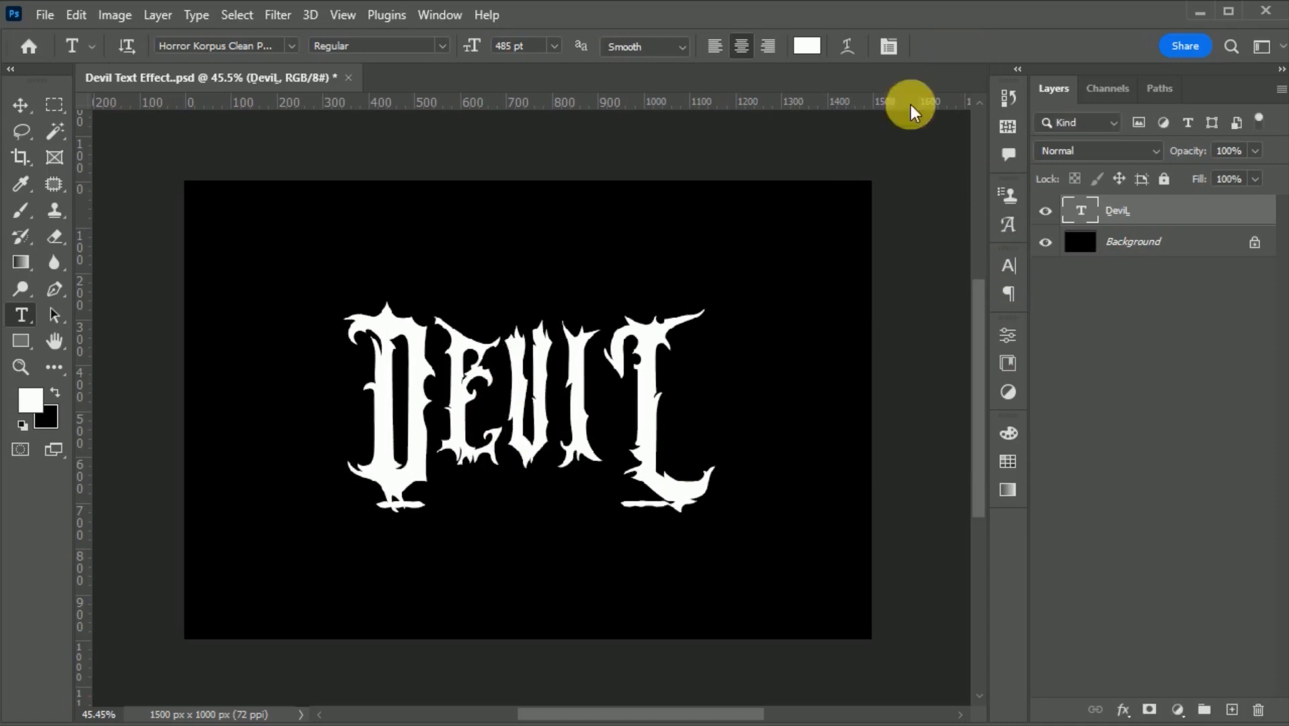
left_click(21, 106)
left_click(527, 455)
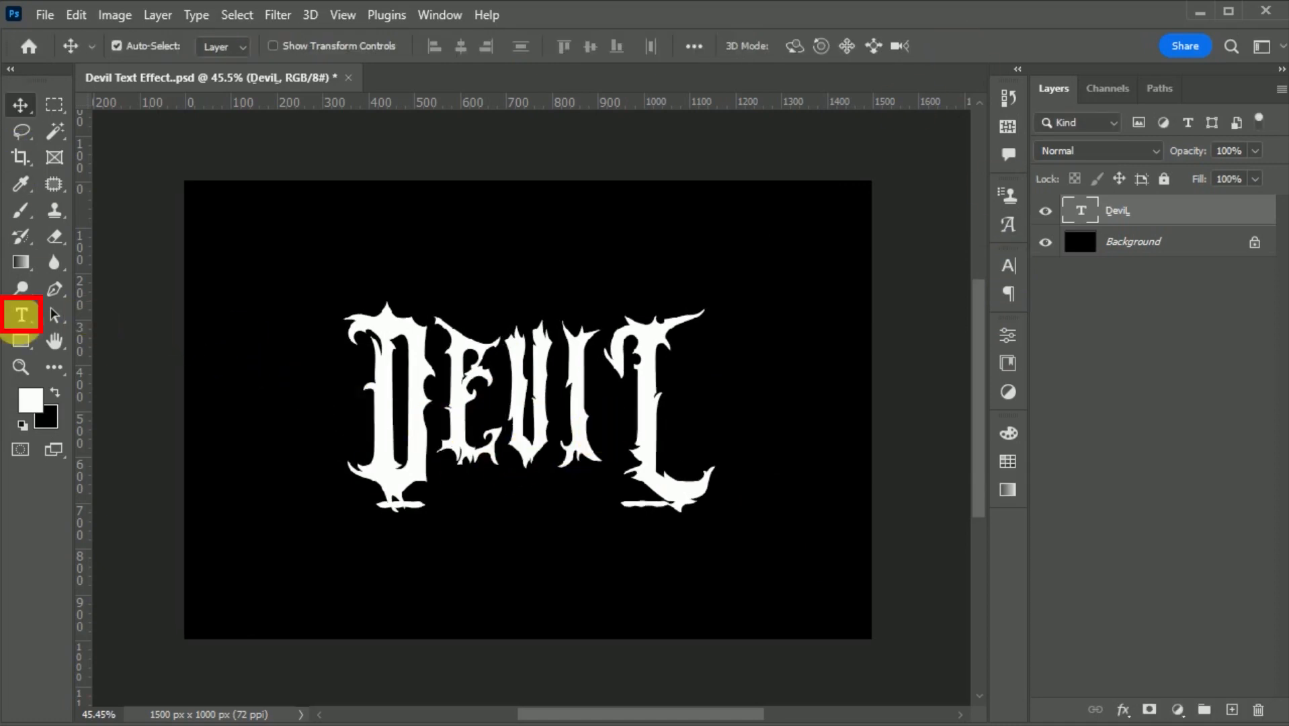
- Set the kerning between the letters I and L to -5 and commit the text edit
left_click(21, 314)
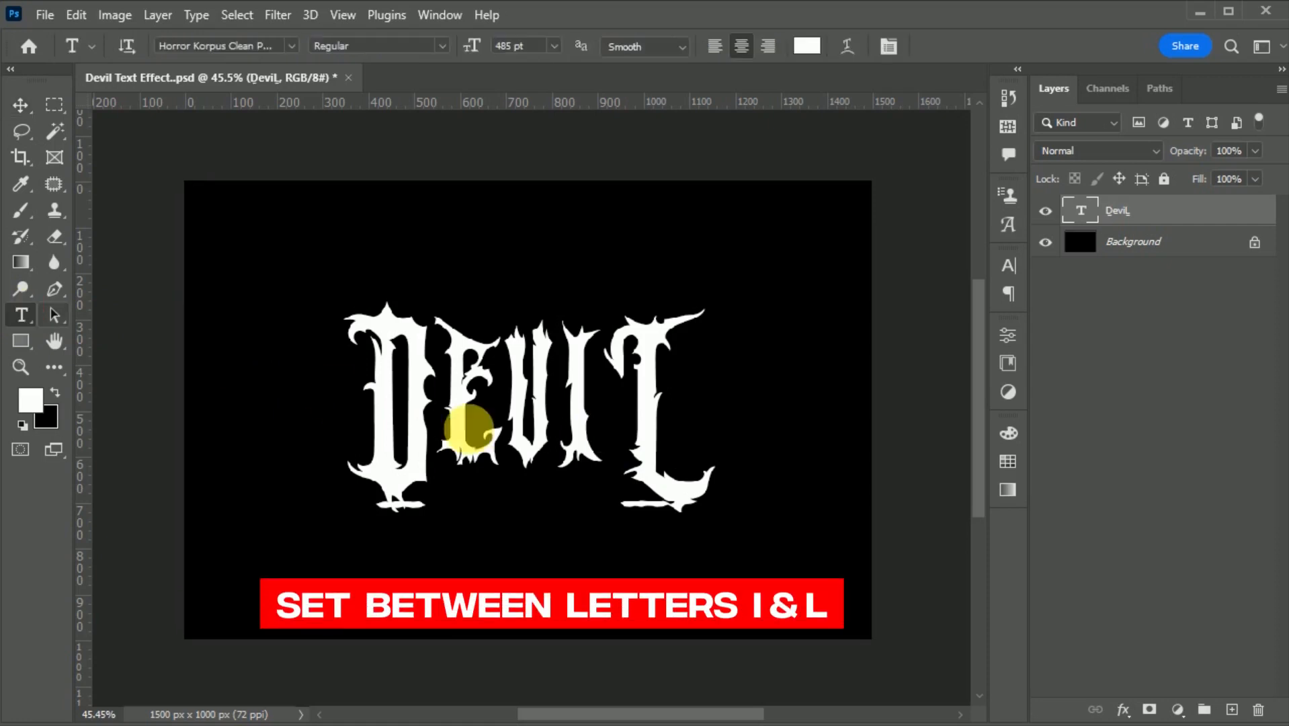
left_click(607, 433)
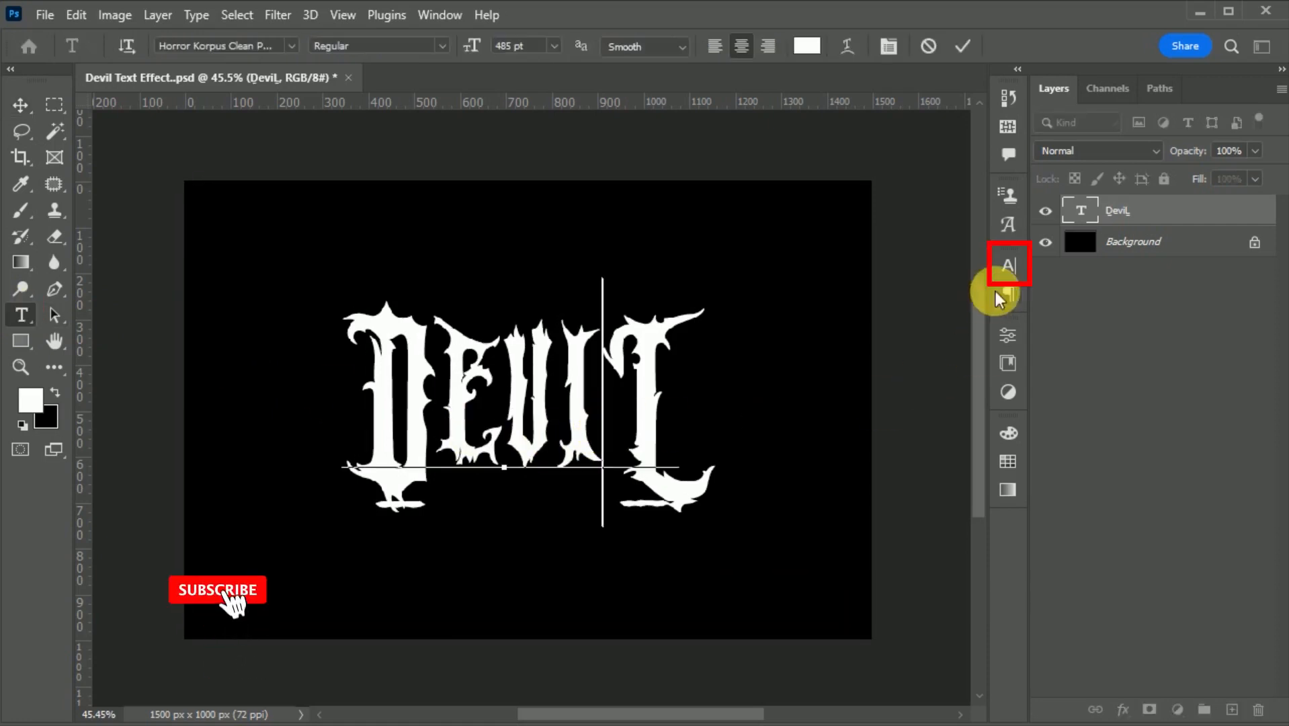
left_click(1009, 269)
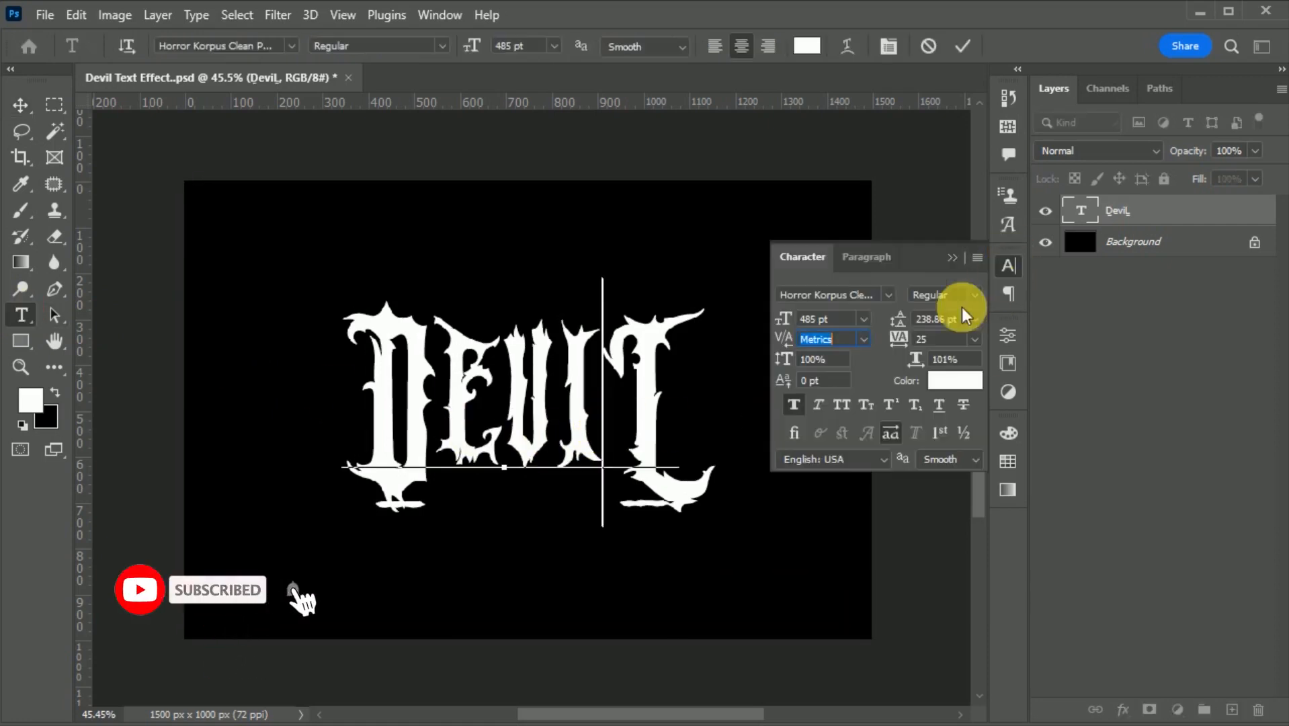
left_click(863, 339)
left_click(835, 476)
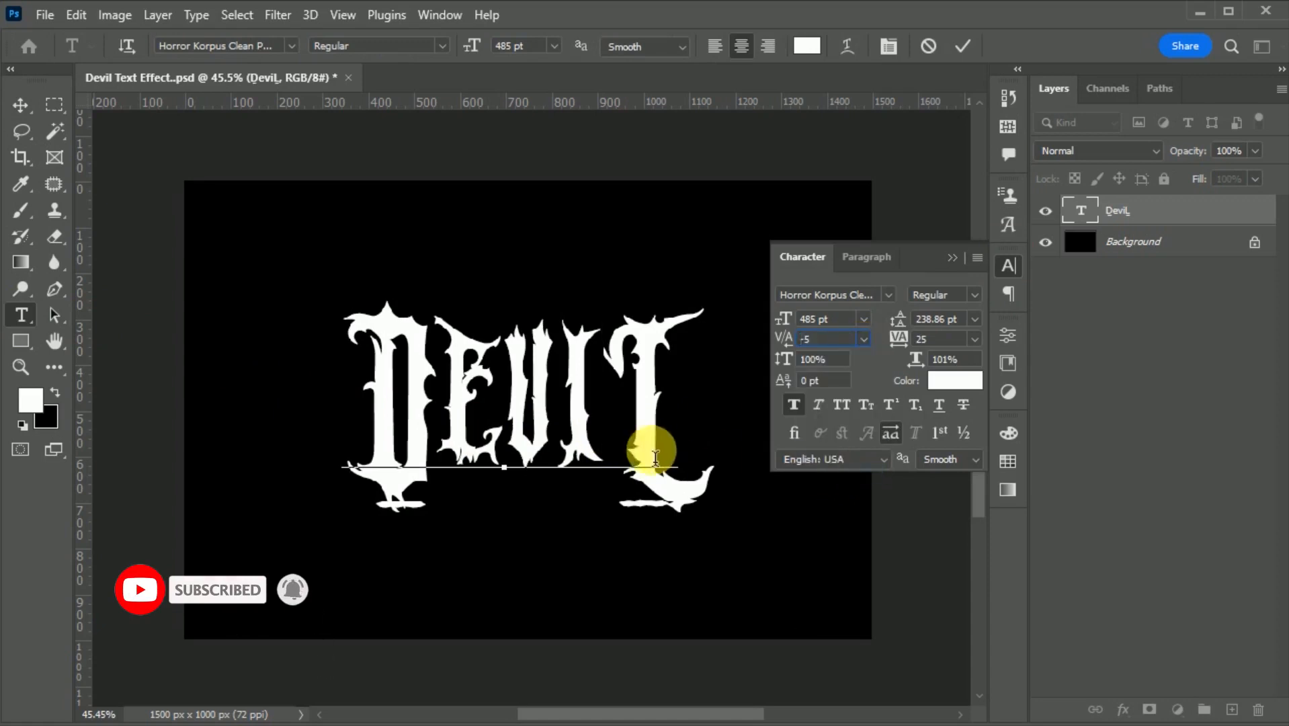
left_click(1008, 264)
left_click(962, 45)
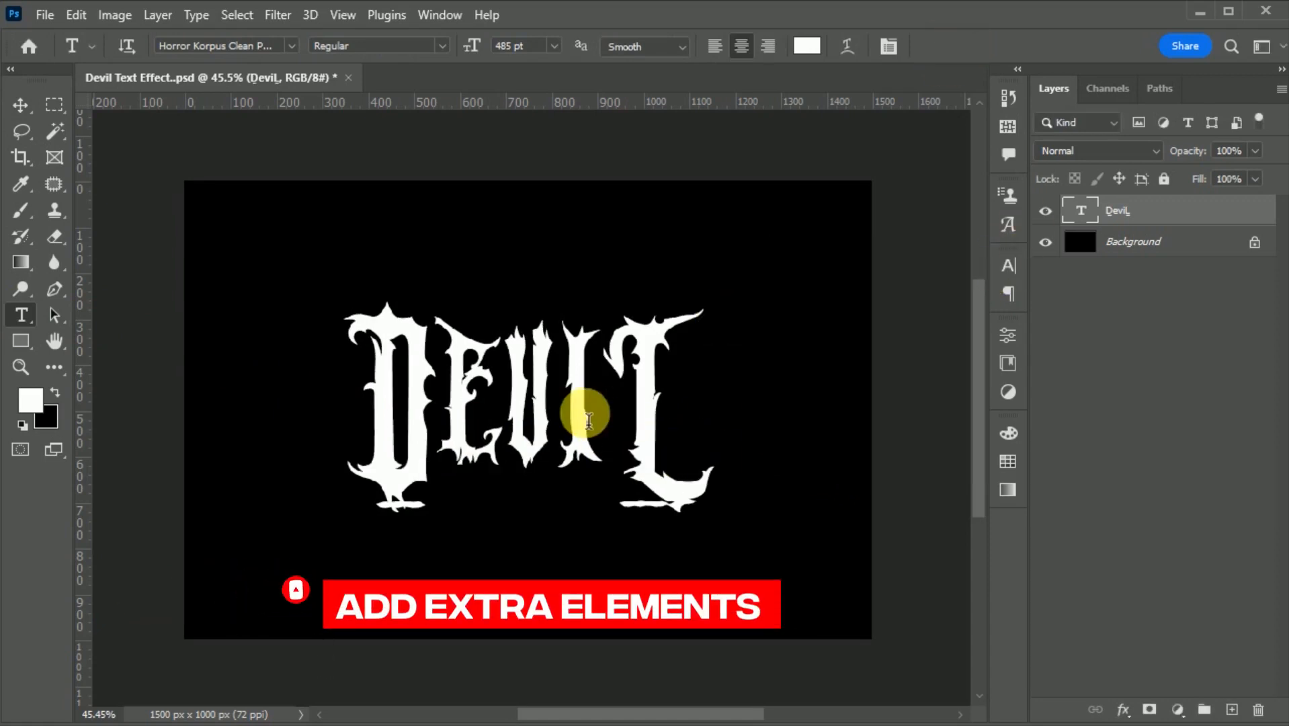
left_click(21, 106)
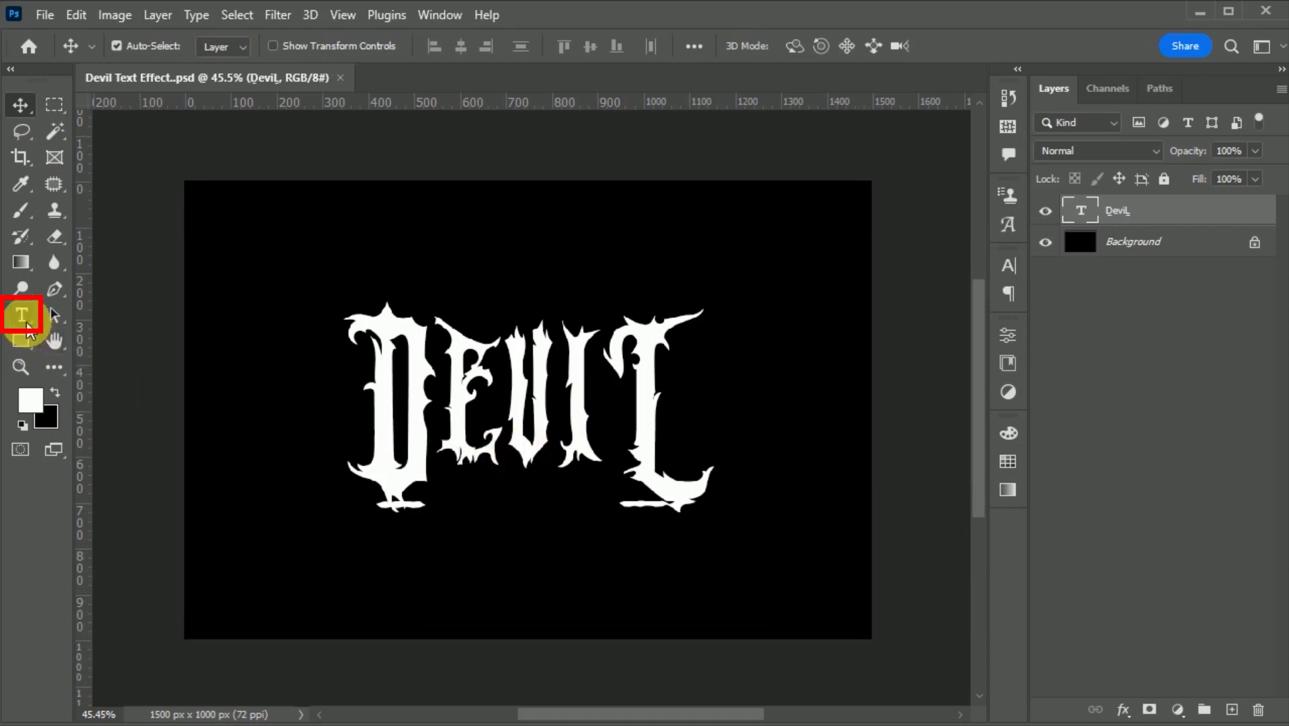
- Add a comma as a separate text layer above the Devil lettering and resize it with Free Transform to about 198 pt
left_click(22, 319)
left_click(455, 233)
type(",")
left_click(20, 109)
key("ctrl+t")
left_click_drag(472, 289, 546, 213)
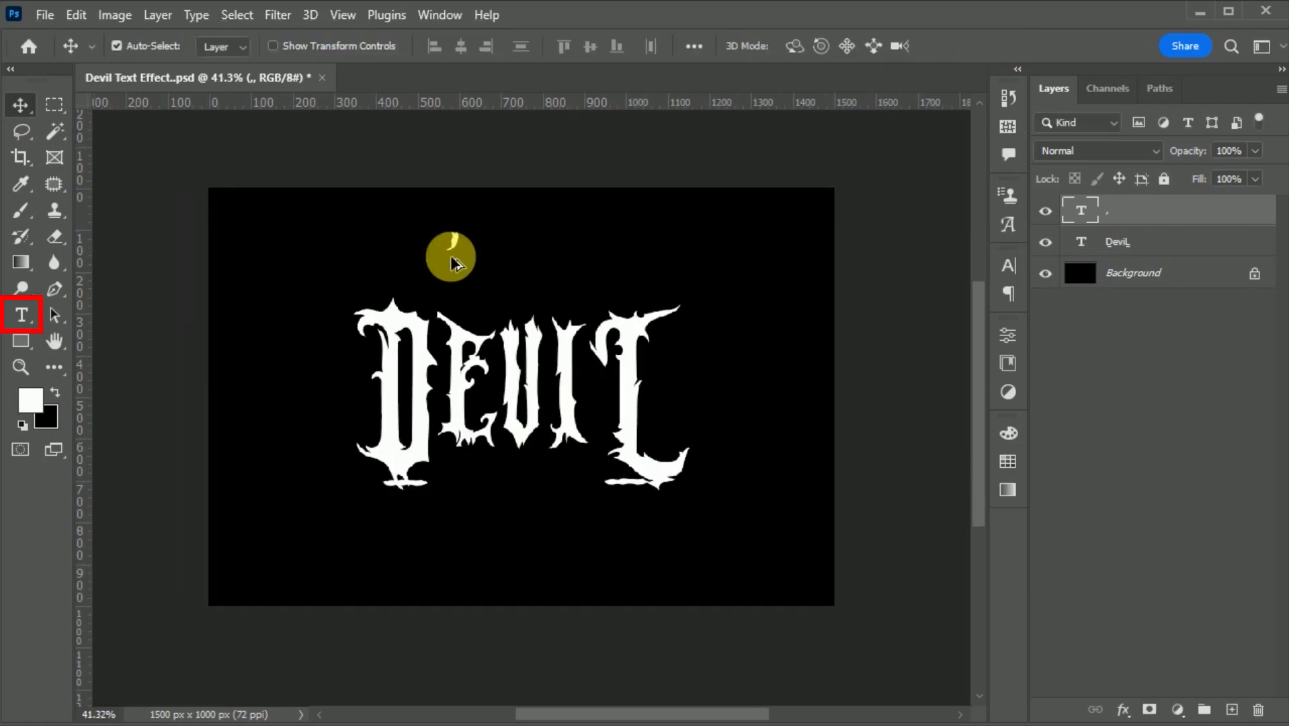
- Replace the comma with the curved swash glyph from the recently used glyphs and commit the text edit
left_click(21, 314)
double_click(475, 250)
left_click(1008, 224)
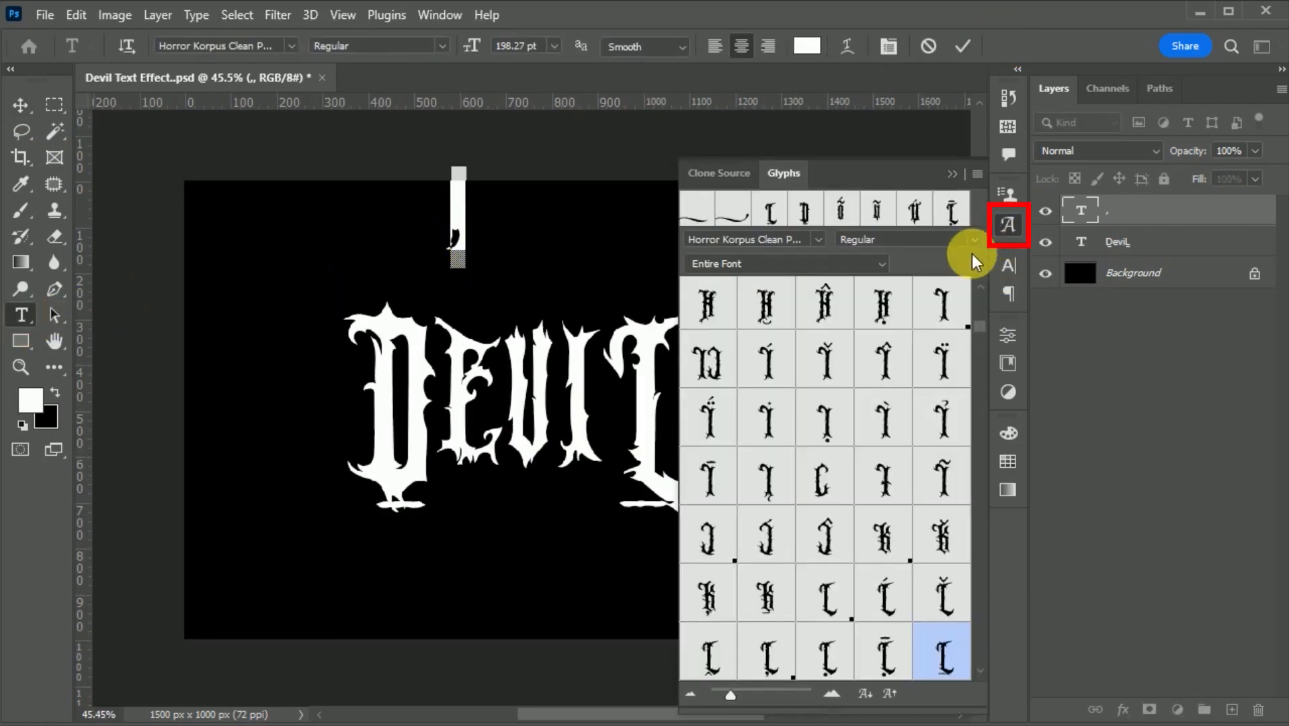
double_click(736, 222)
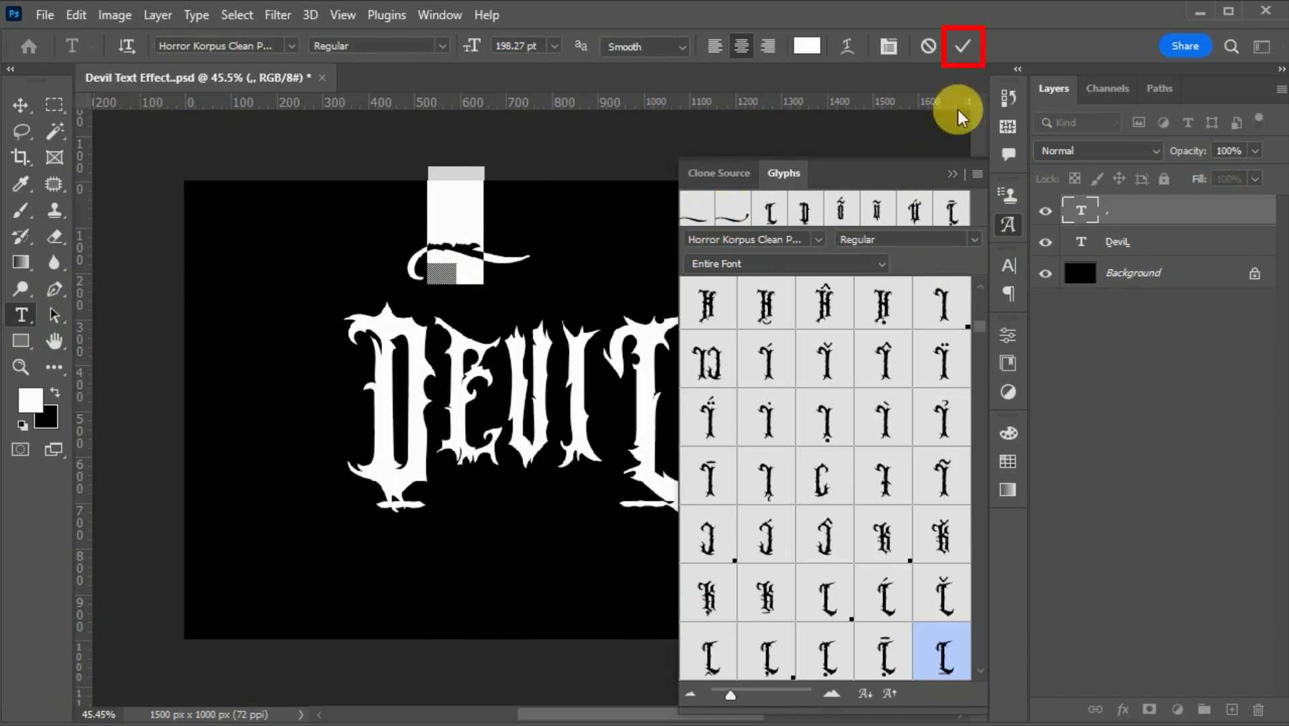
left_click(963, 45)
left_click(1008, 224)
- Scale the swash to about 178% with Free Transform and place it above the letters D and E
left_click(21, 105)
key("ctrl+t")
left_click_drag(532, 285, 580, 330)
left_click_drag(530, 296, 466, 302)
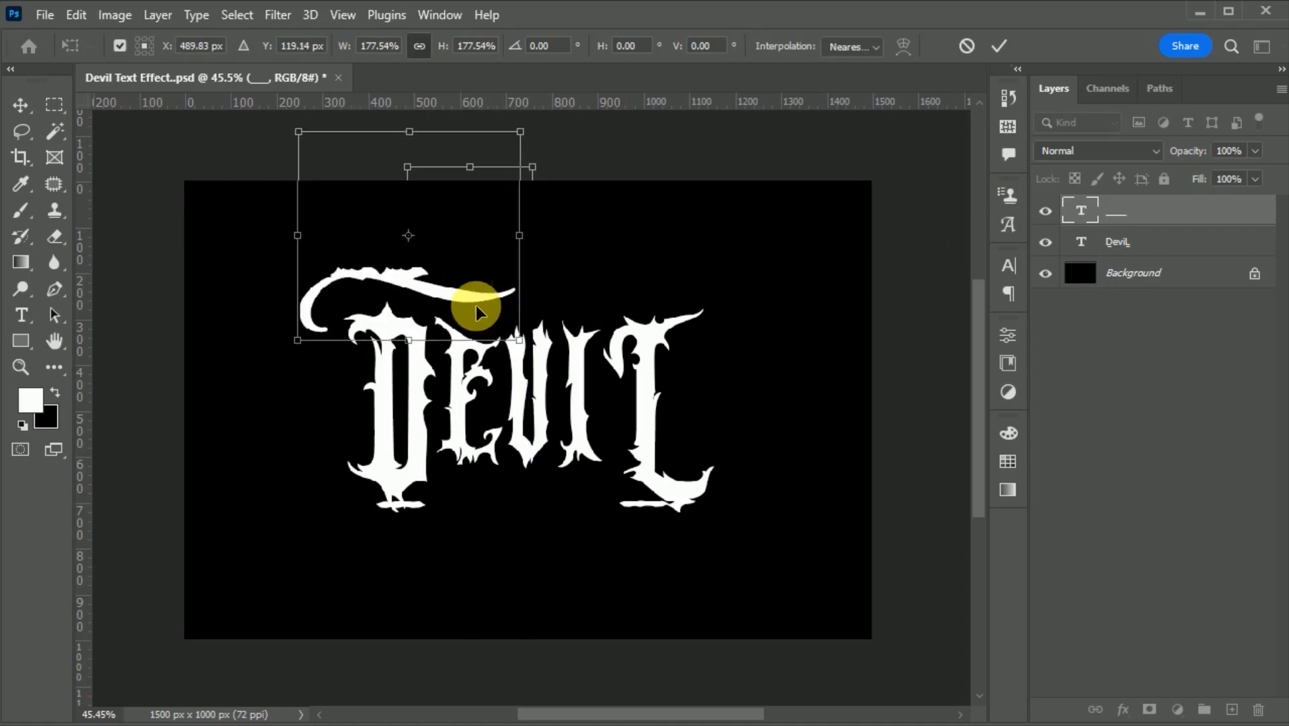
key("Return")
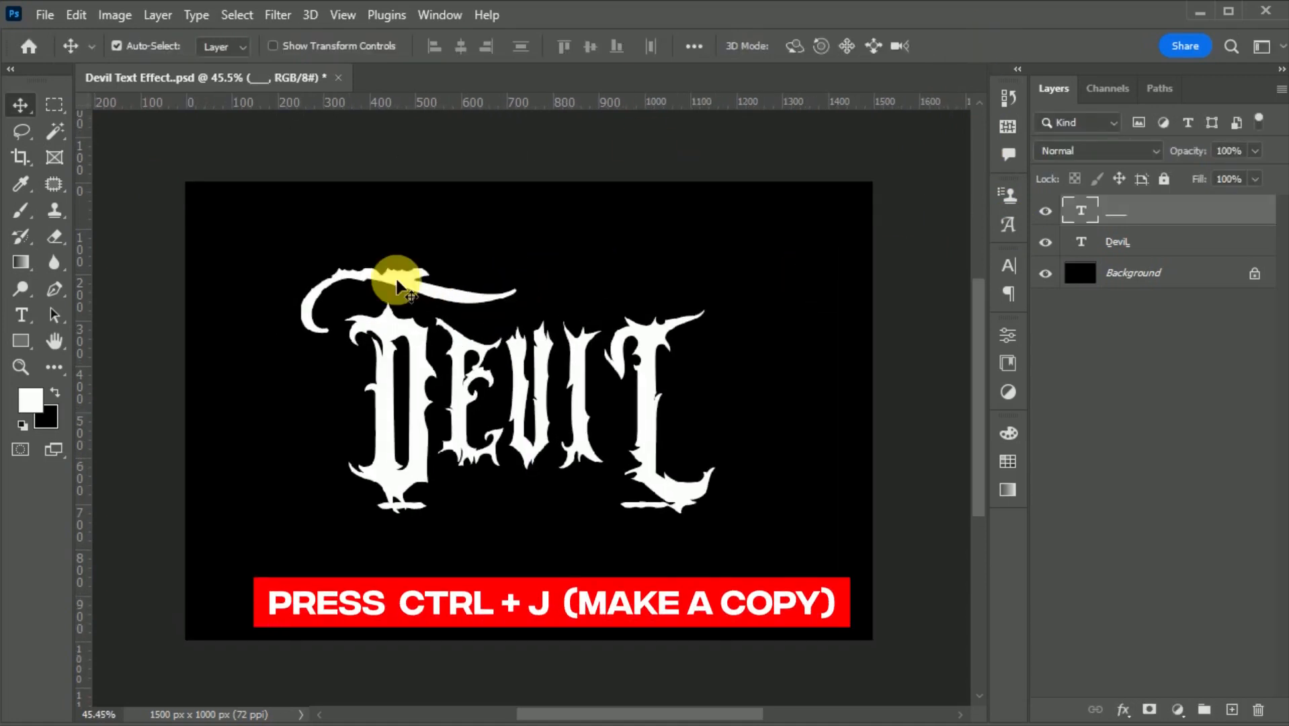
- Duplicate the swash, rotate the copy upside down below the letter L, and fine-tune the placement of both swashes around the lettering
key("ctrl+j")
left_click_drag(403, 285, 668, 538)
key("ctrl+t")
left_click_drag(805, 594, 623, 450)
left_click_drag(769, 444, 732, 535)
left_click(1004, 48)
scroll(737, 541, "up", 1)
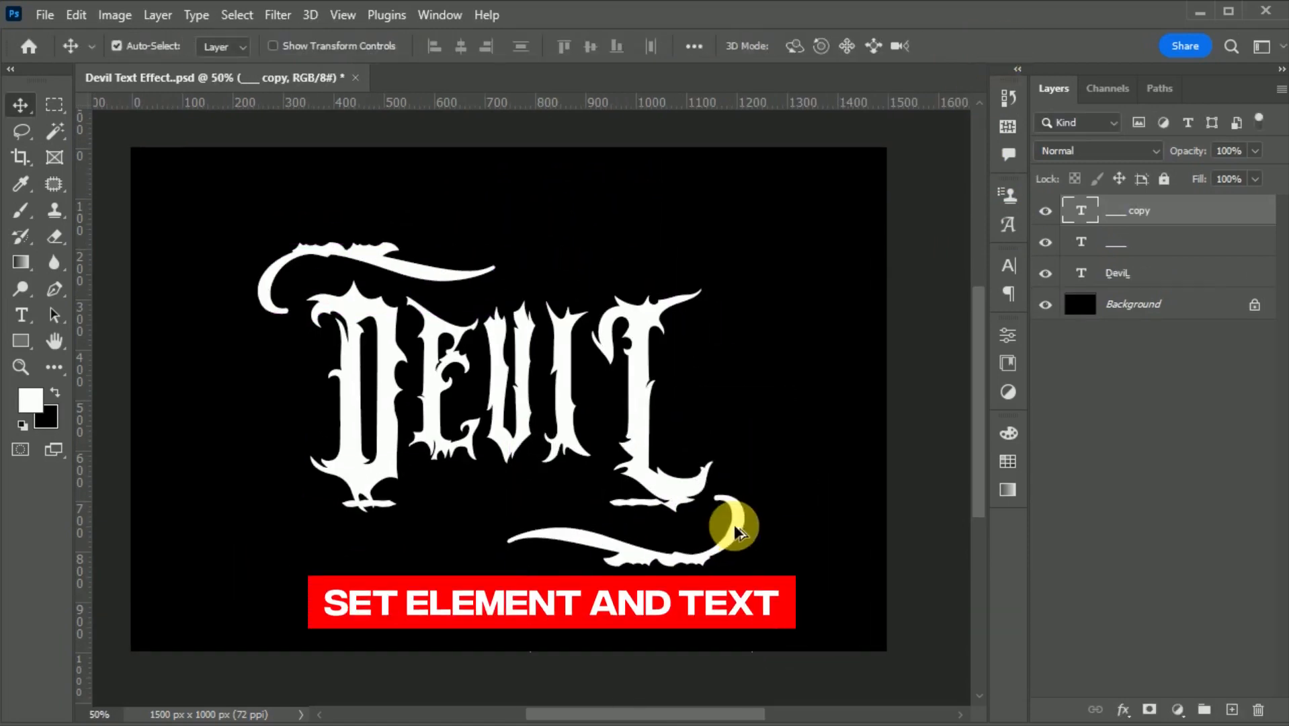
left_click_drag(440, 279, 430, 266)
left_click_drag(743, 504, 752, 499)
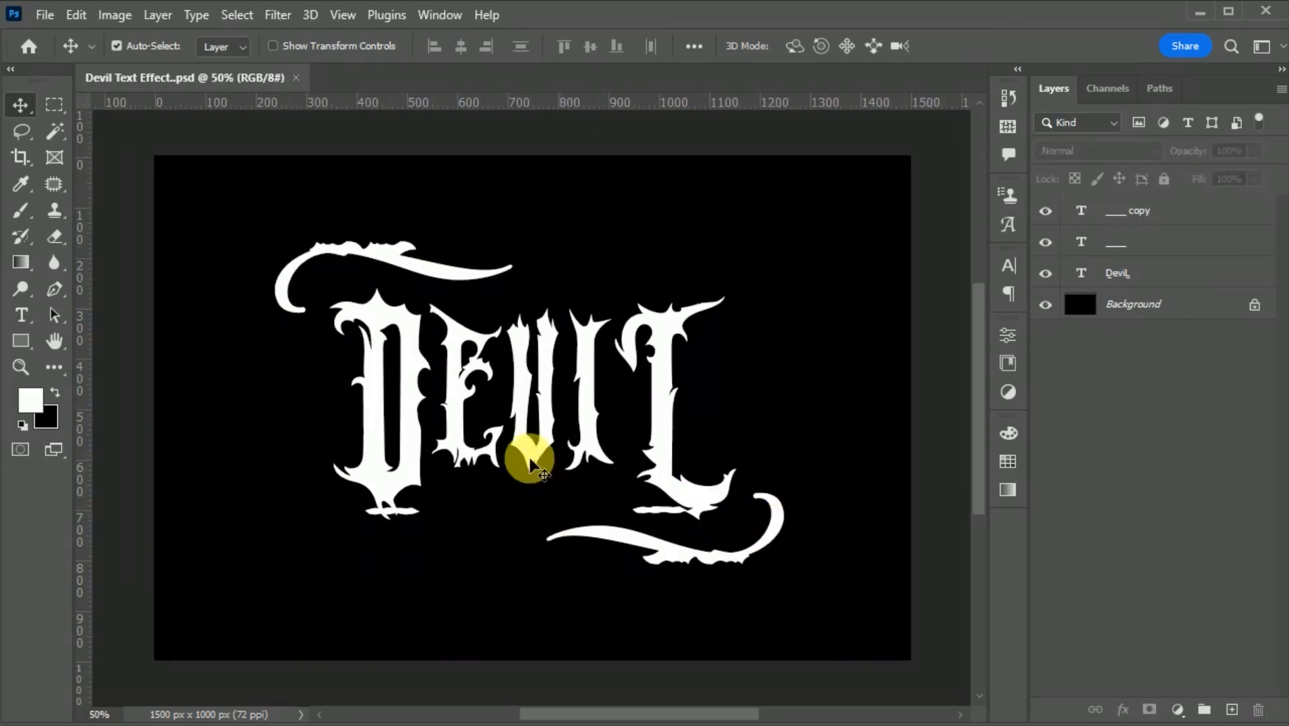
- Group the Devil text layer with both swash layers and rename the group as Text
left_click(547, 427)
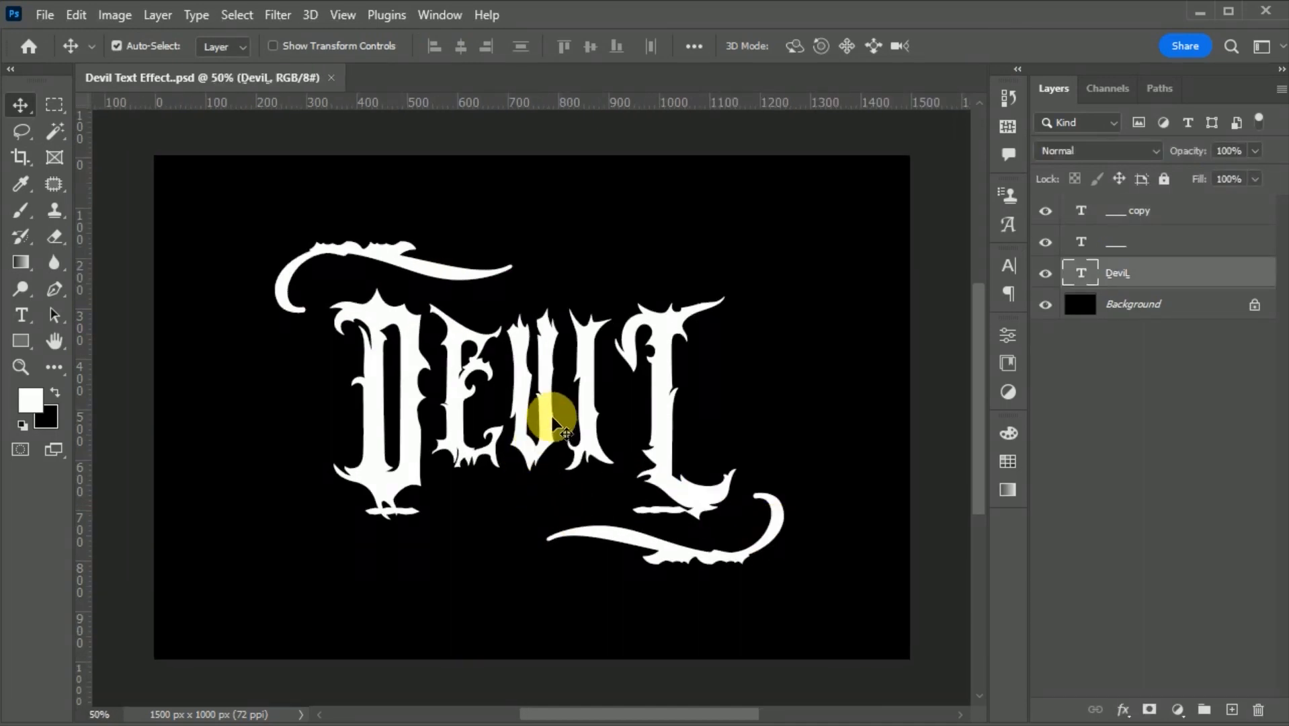
left_click(1100, 214, "shift")
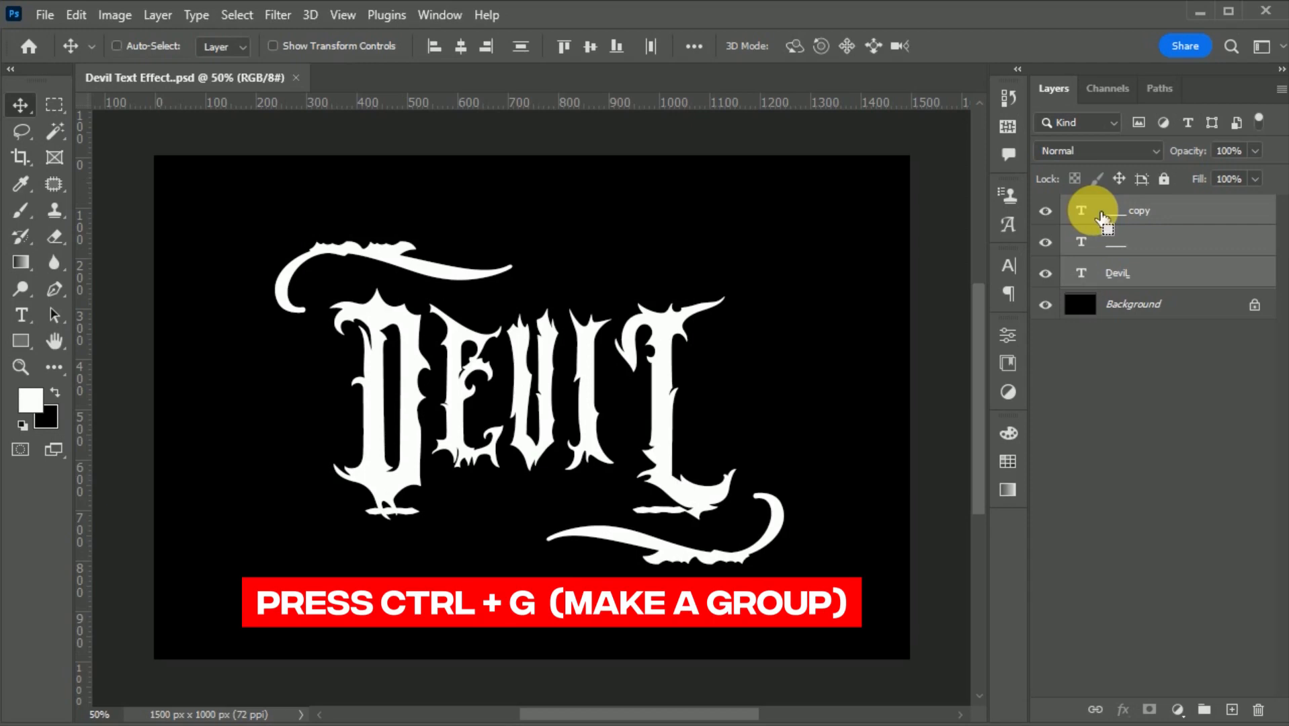
key("ctrl+g")
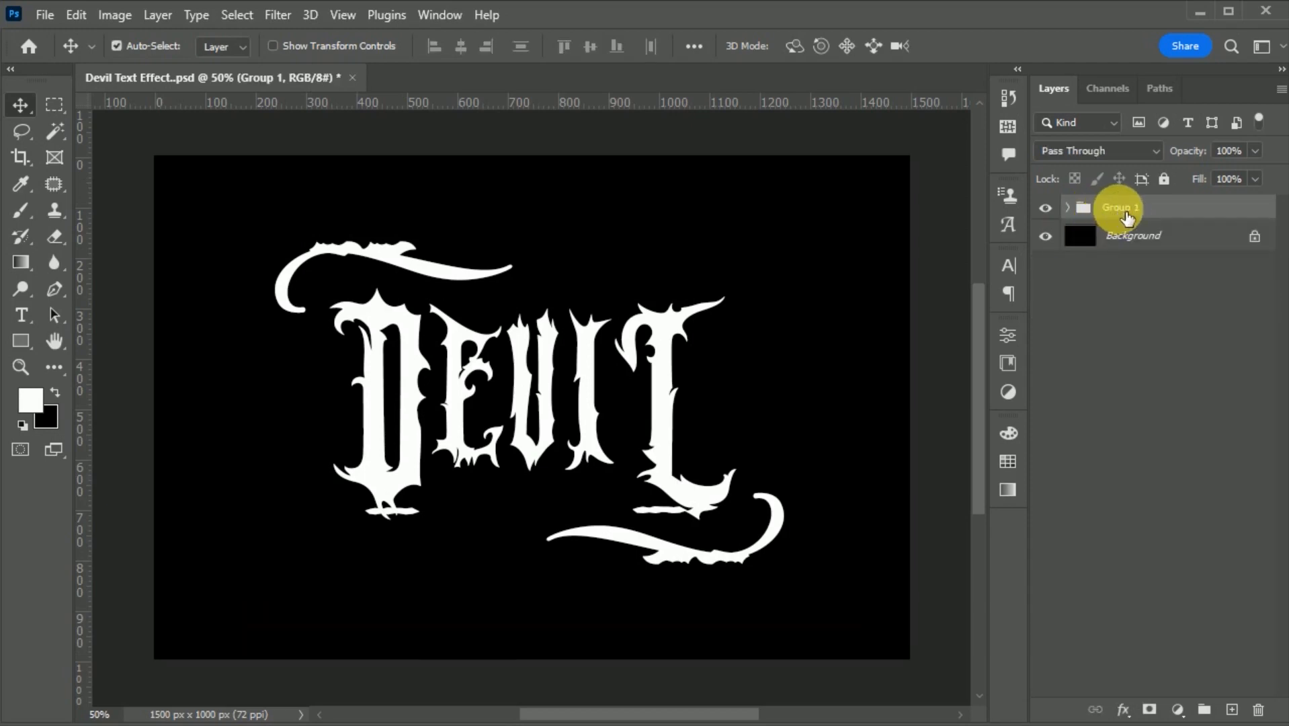
double_click(1121, 216)
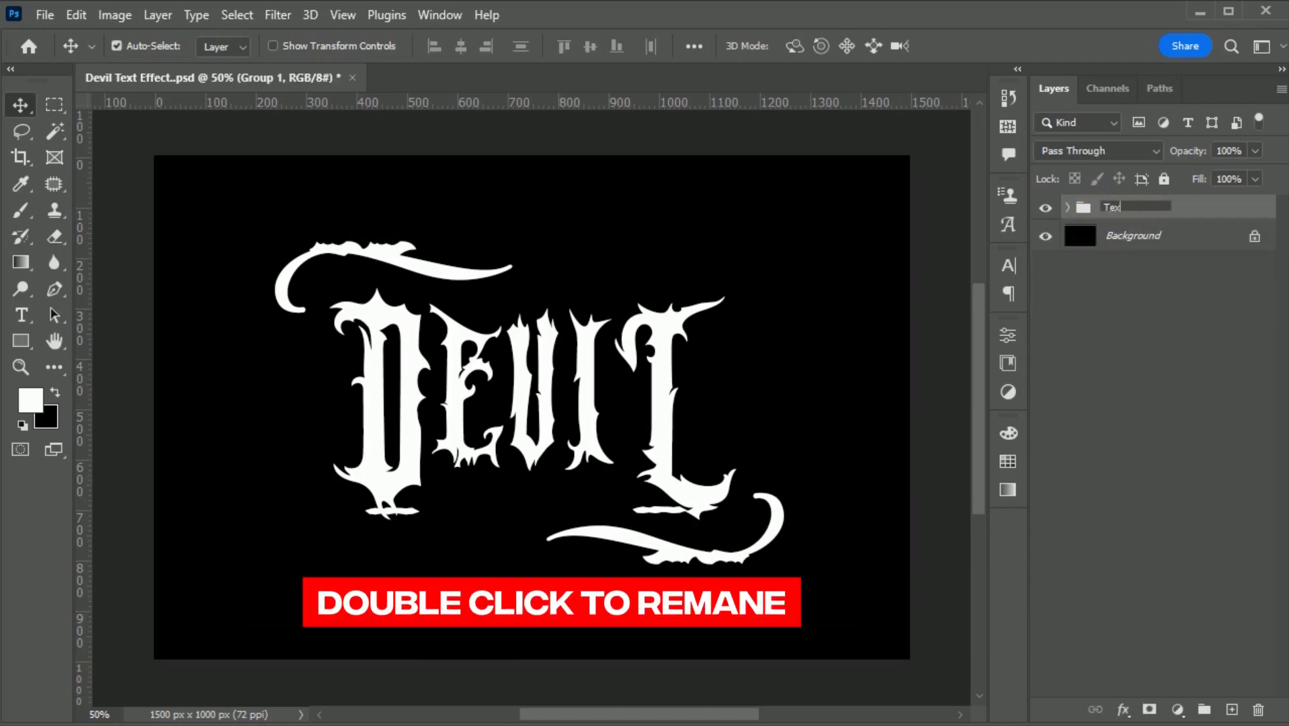
type("Text")
key("Return")
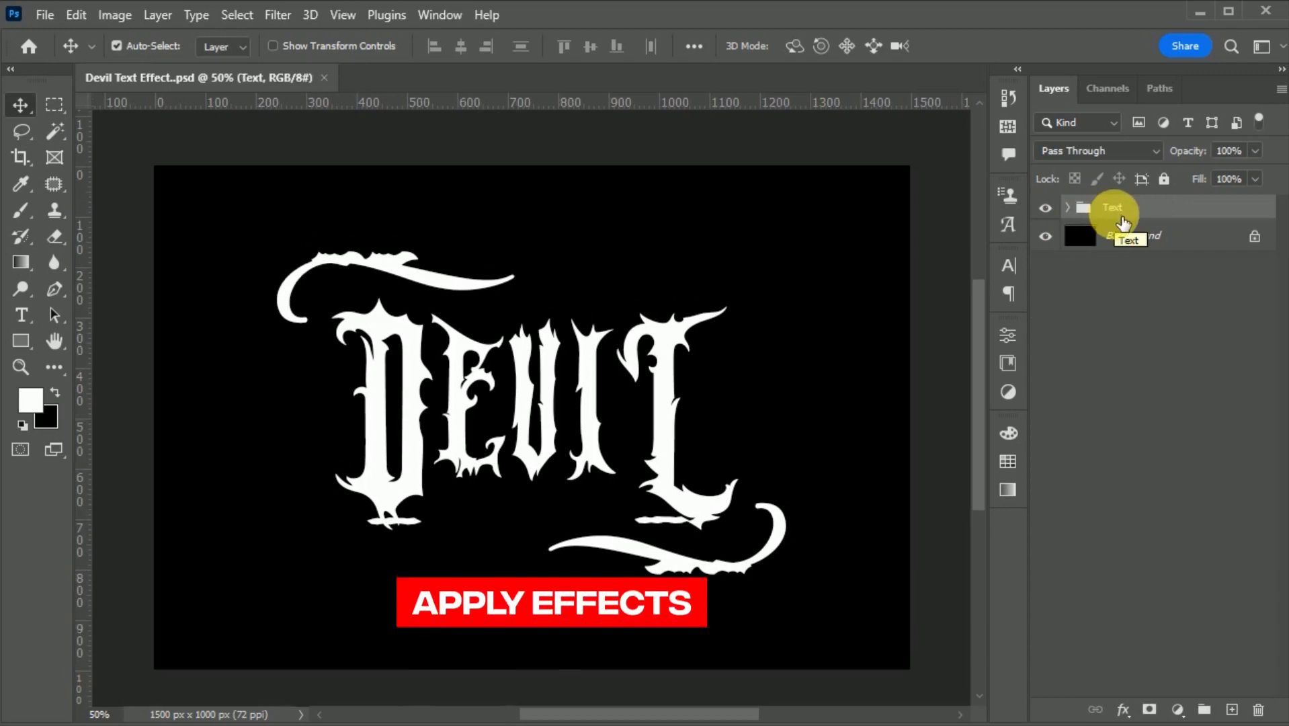
- Add a Bevel & Emboss layer style to the Text group and reset its settings to default
left_click(161, 15)
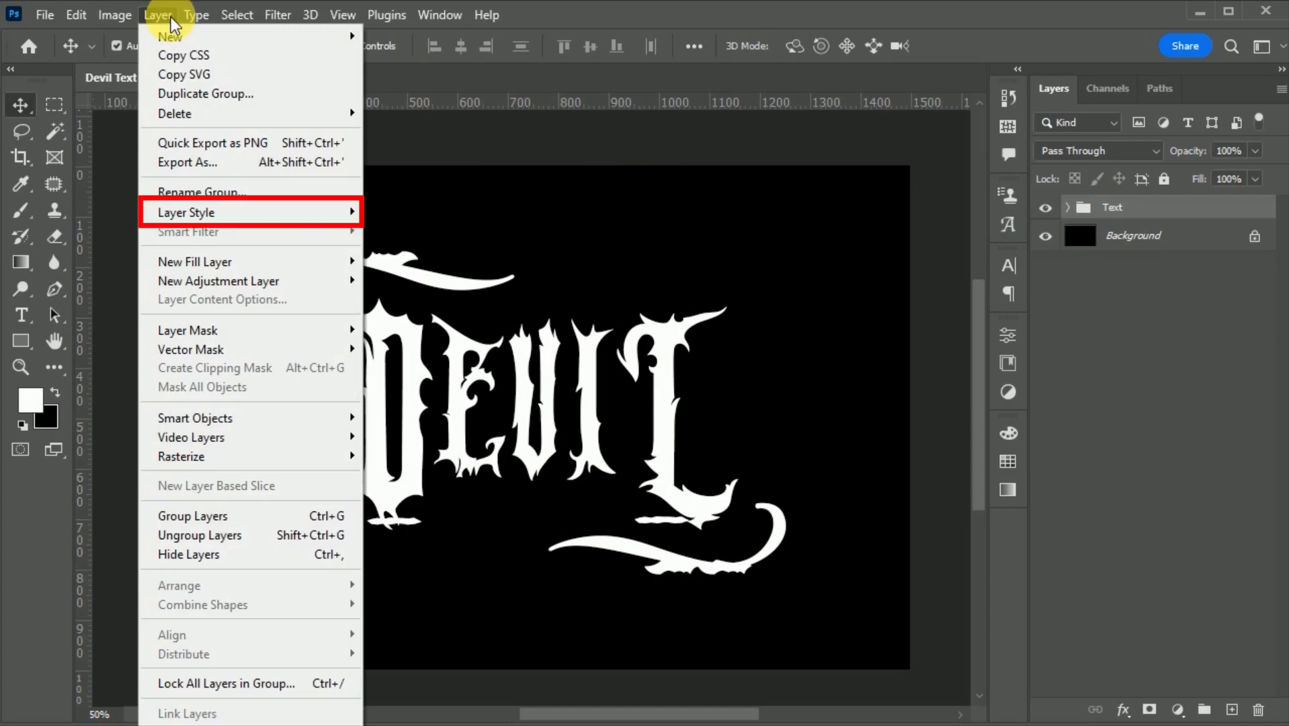
mouse_move(272, 214)
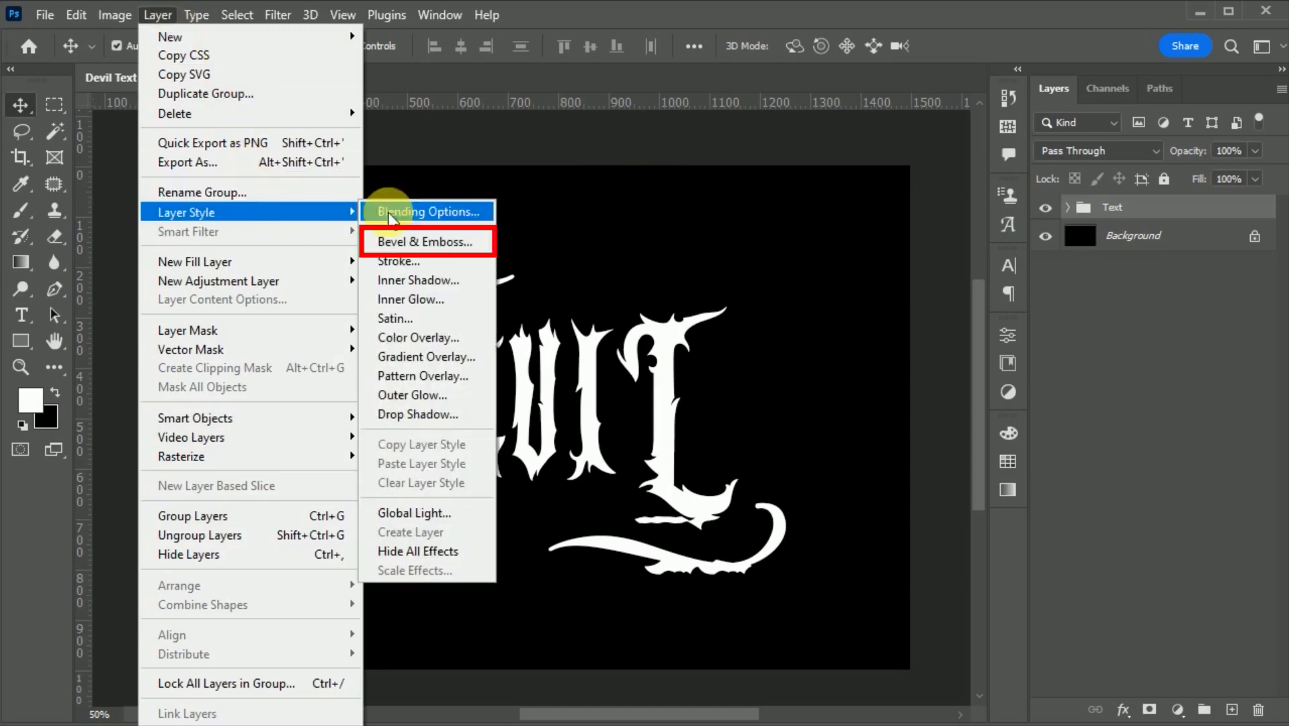
left_click(485, 240)
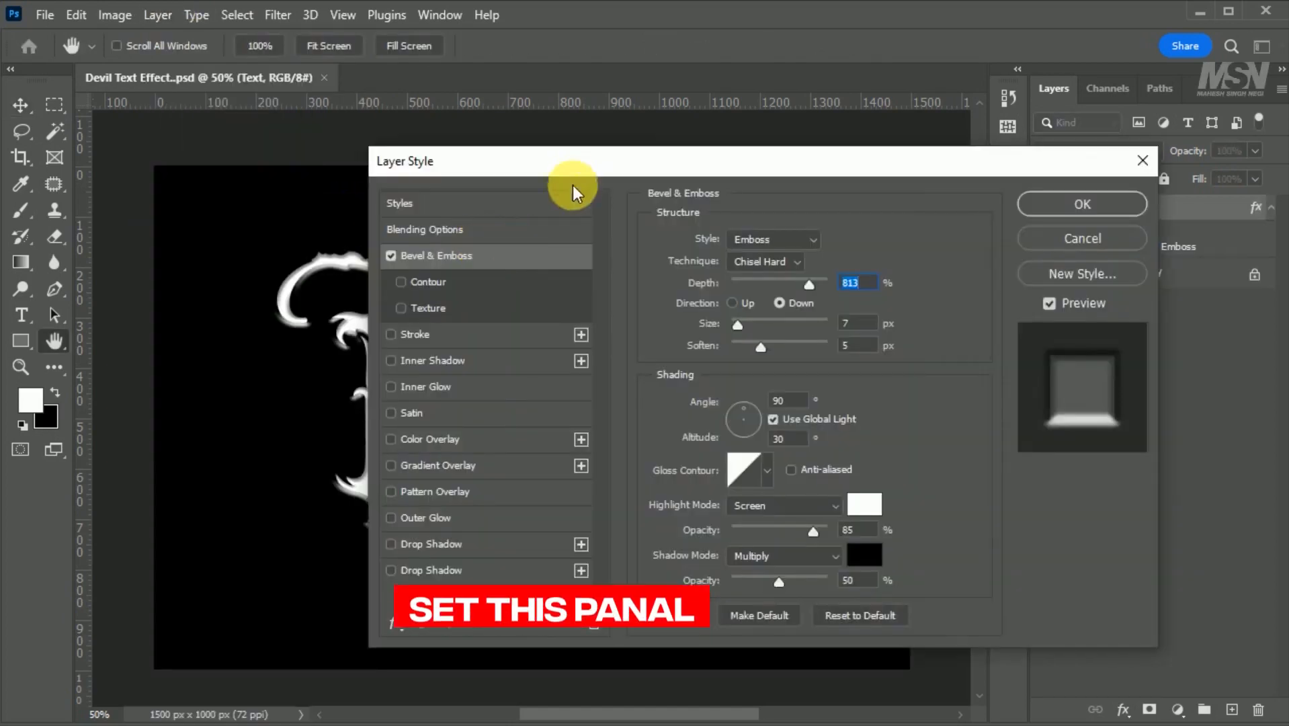
left_click_drag(574, 176, 883, 158)
left_click_drag(705, 713, 738, 714)
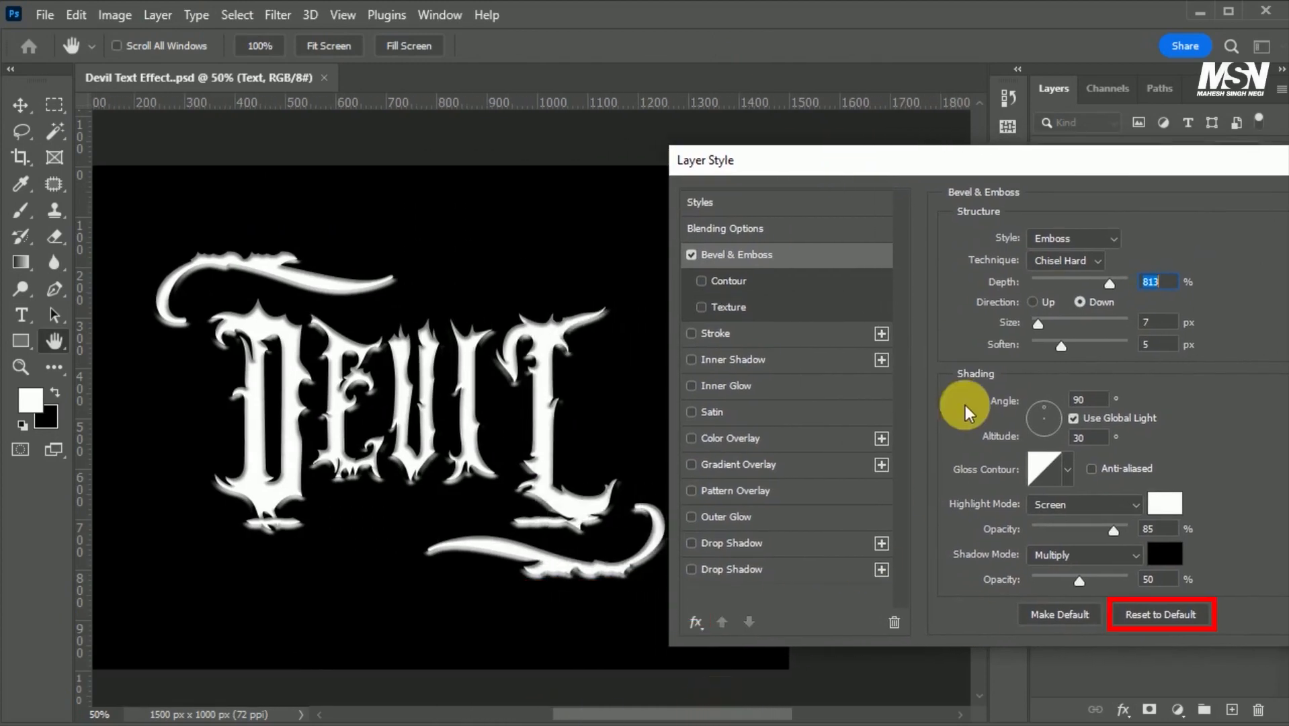
left_click(1143, 618)
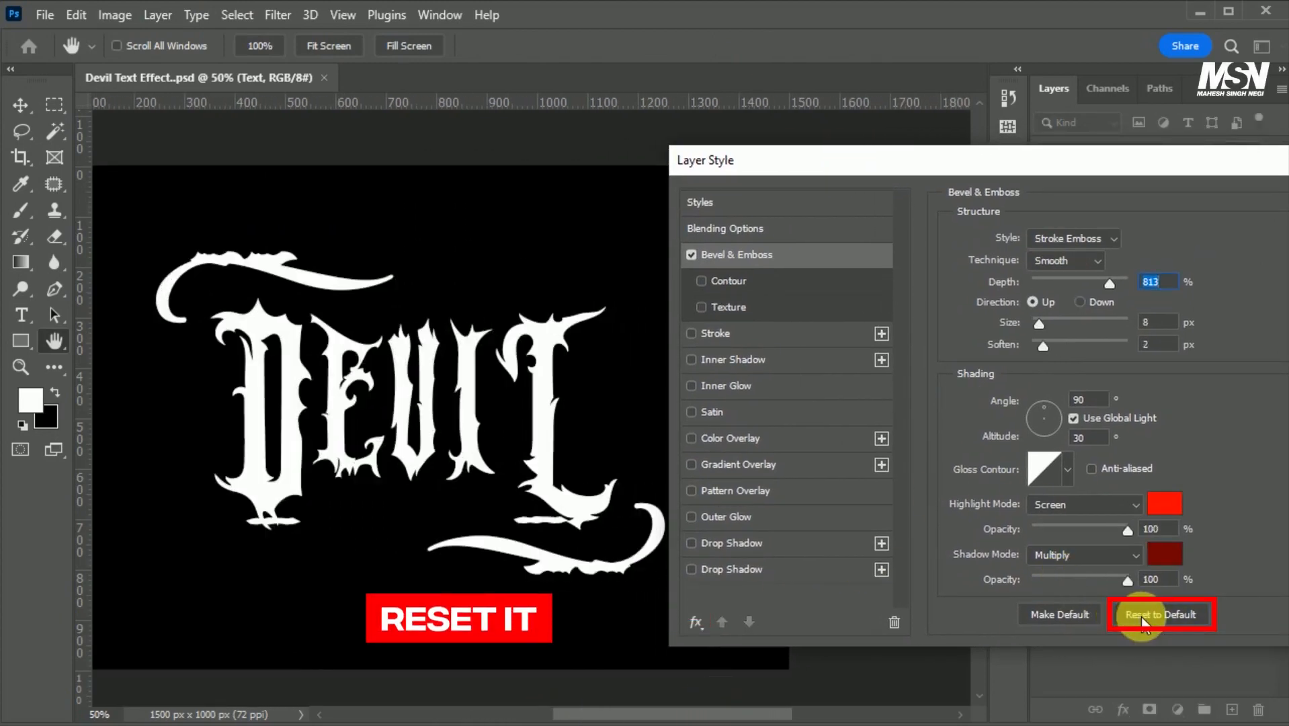
- Set the bevel structure to Emboss style, Chisel Hard technique, depth 175%, direction Down, size 7 px and soften 5 px
left_click(1112, 241)
left_click(1099, 283)
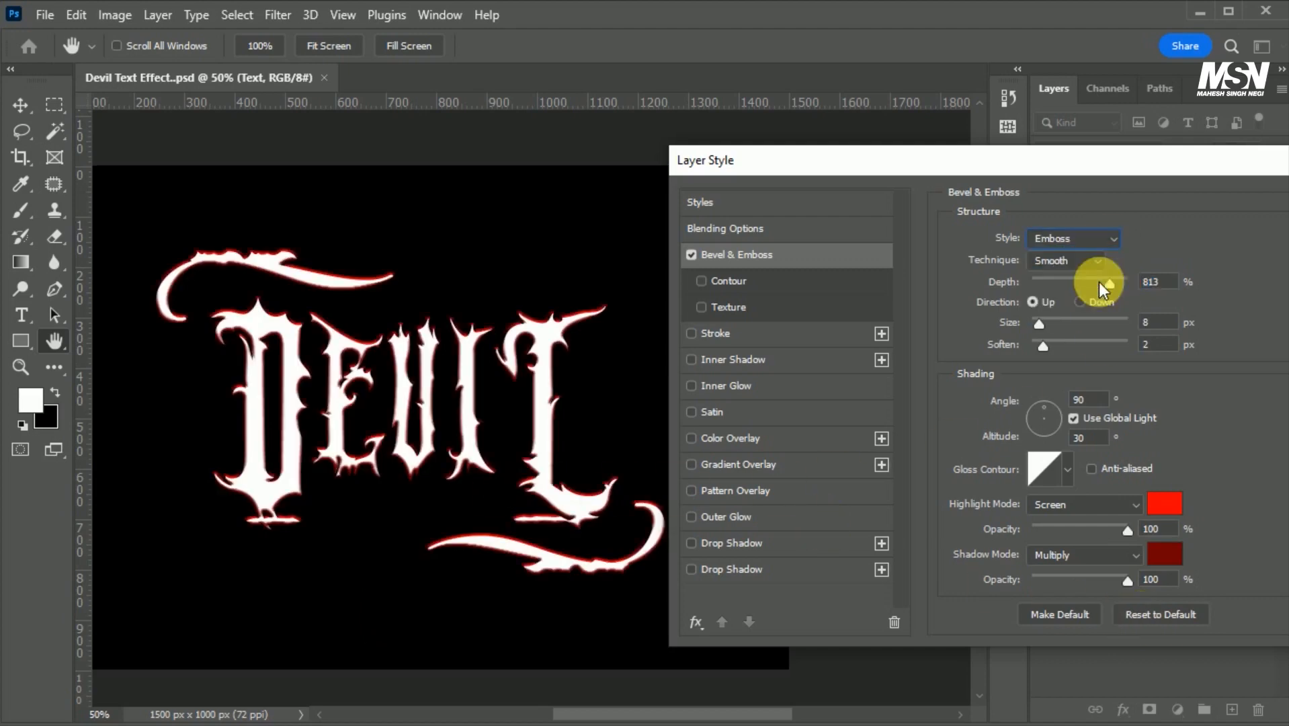
left_click(1084, 263)
left_click(1088, 292)
left_click(1157, 283)
type("175")
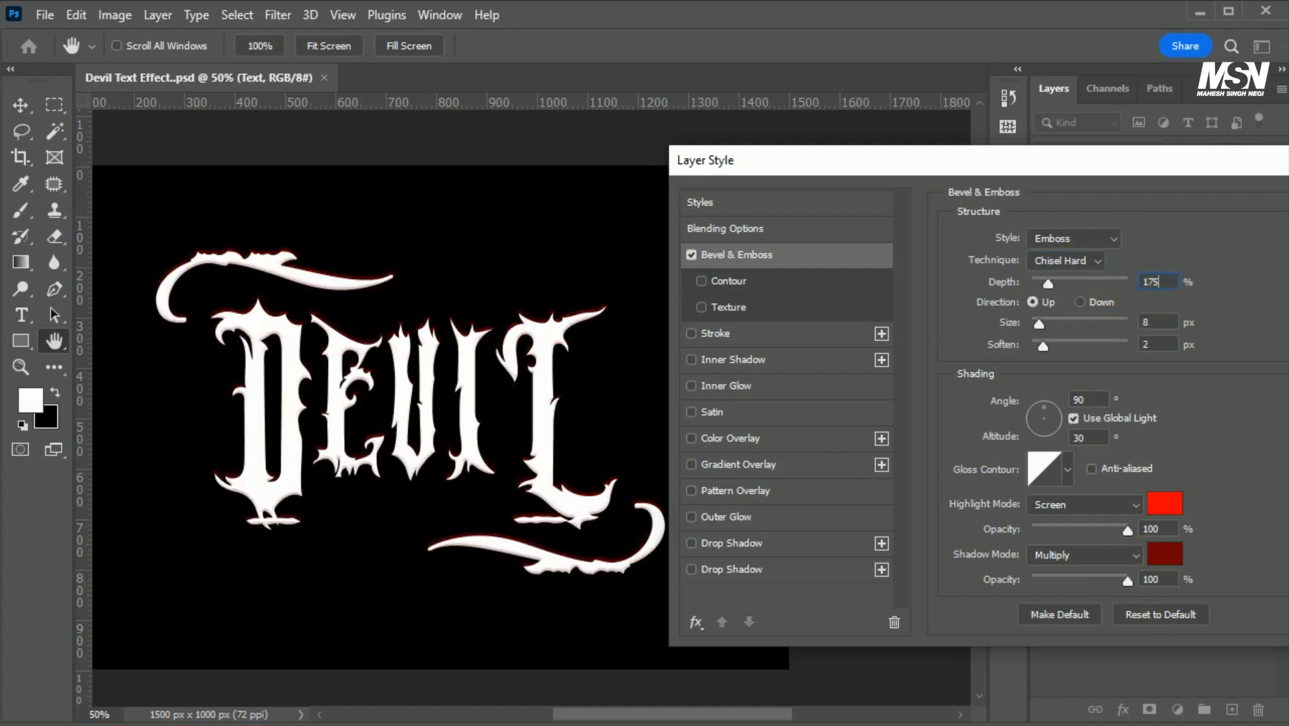
left_click(1099, 304)
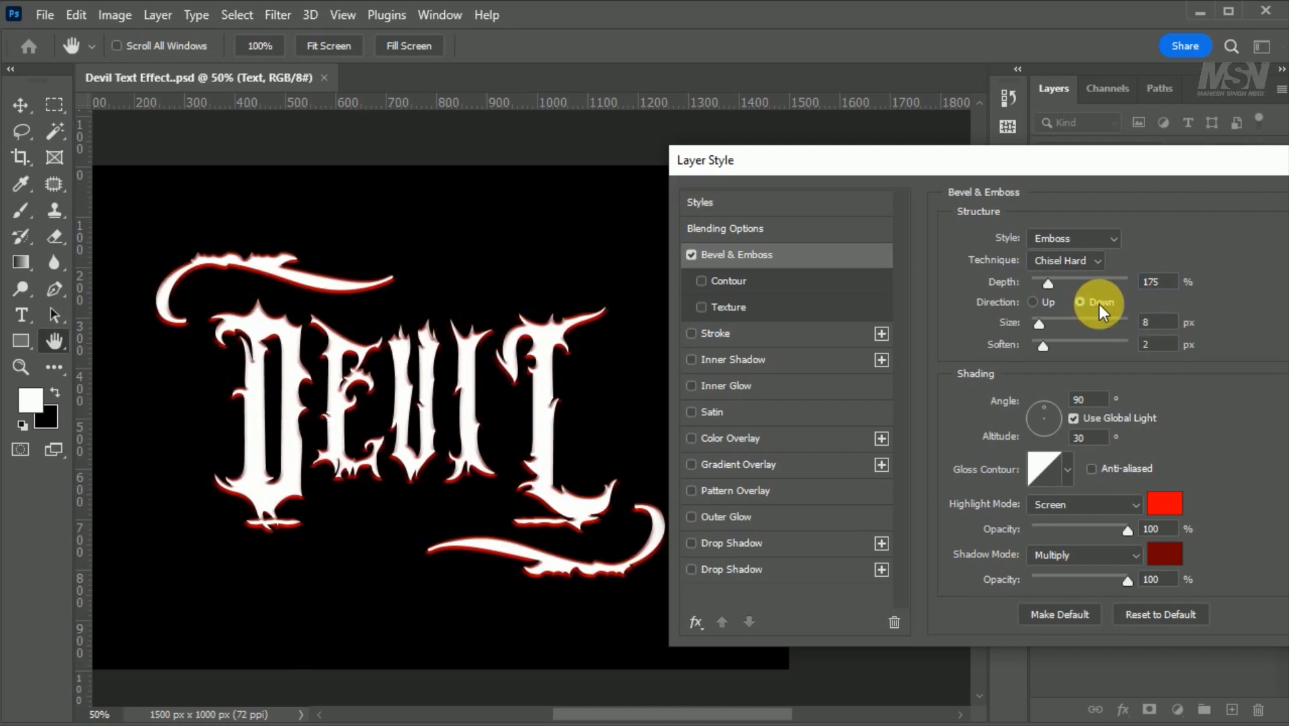
left_click(1163, 333)
type("7")
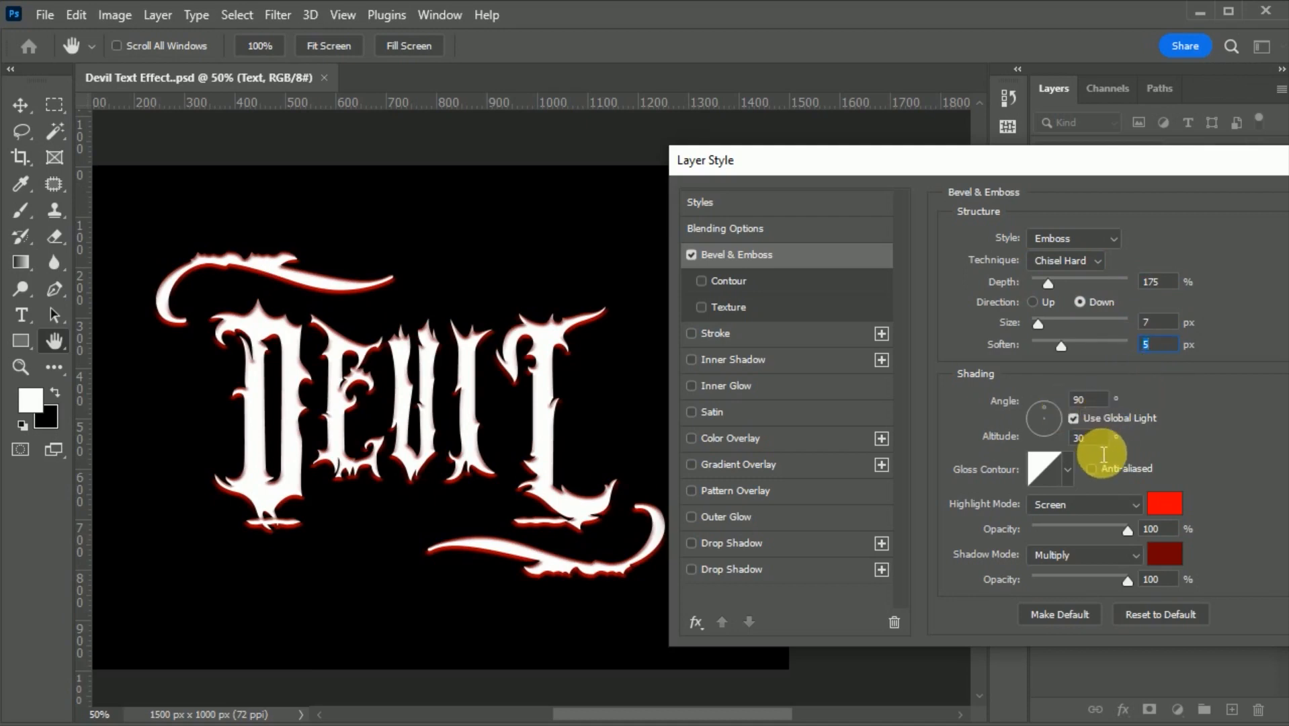
- Set the bevel's highlight color to white (ffffff) and its shadow color to black
left_click(1165, 504)
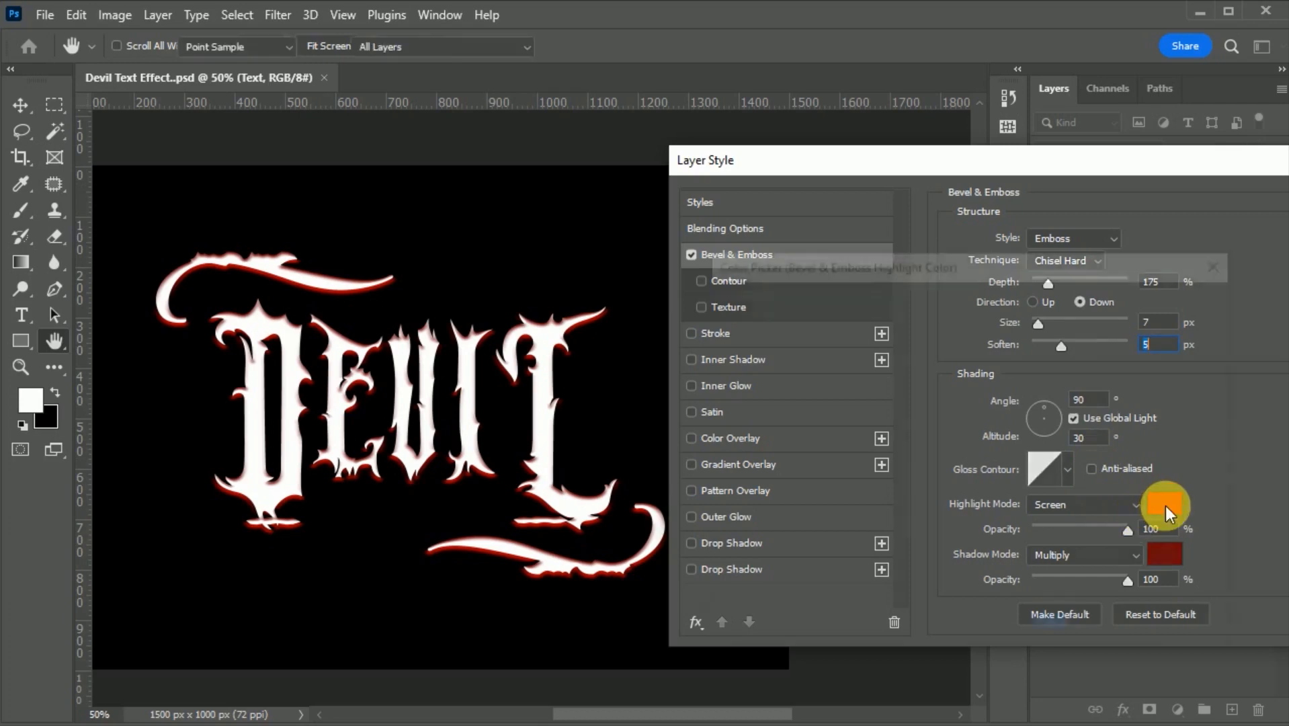
left_click(1021, 451)
left_click_drag(909, 423, 866, 266)
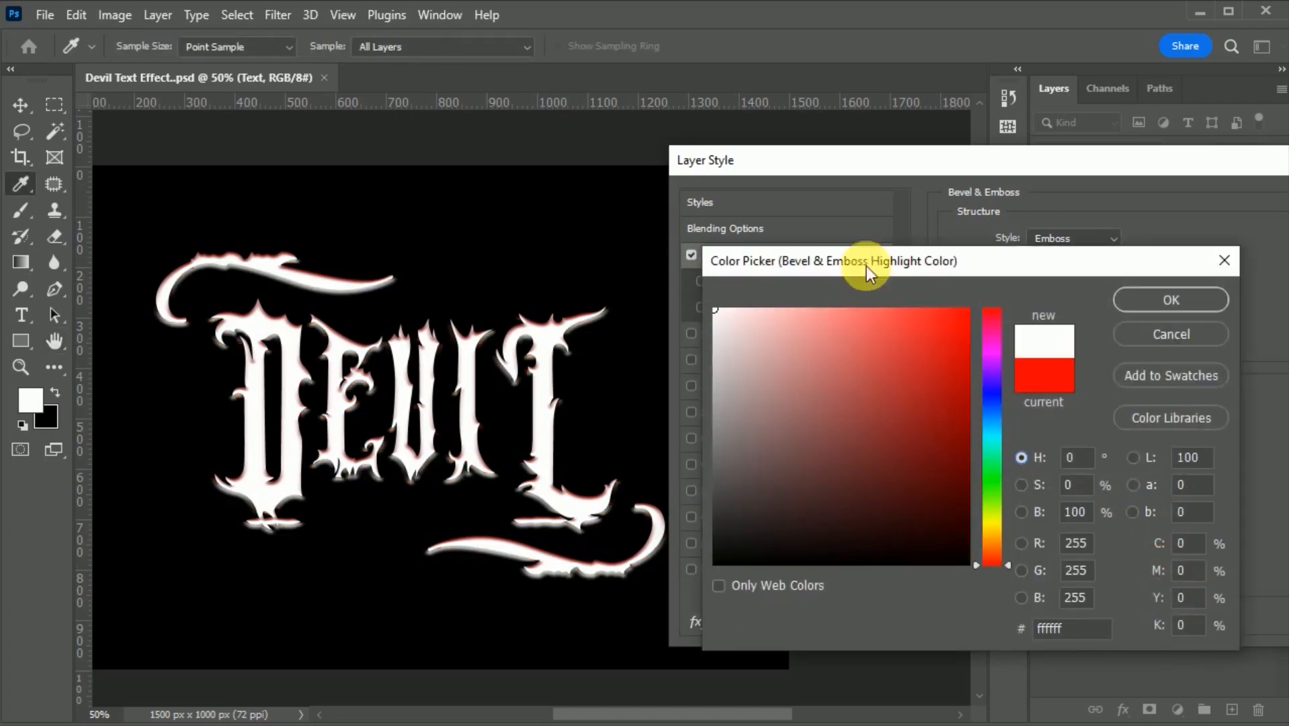
left_click(1171, 299)
left_click(1173, 556)
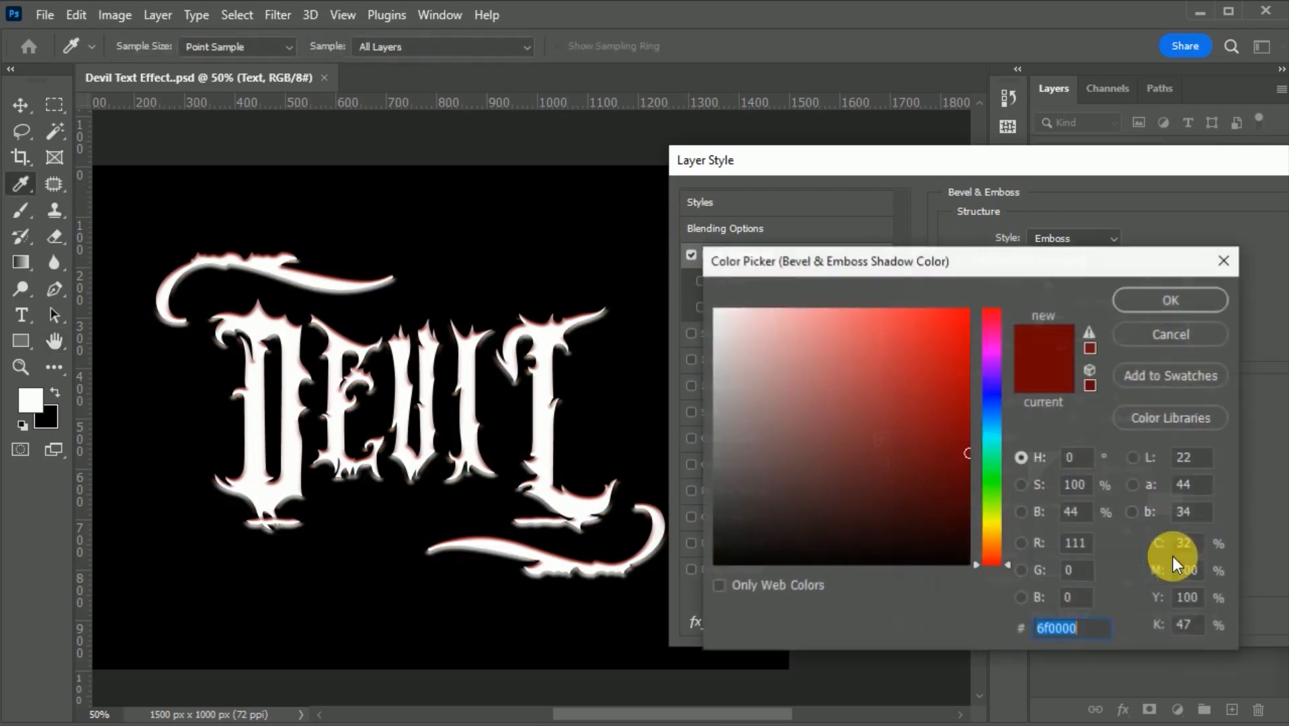
left_click_drag(834, 409, 702, 563)
left_click(1171, 300)
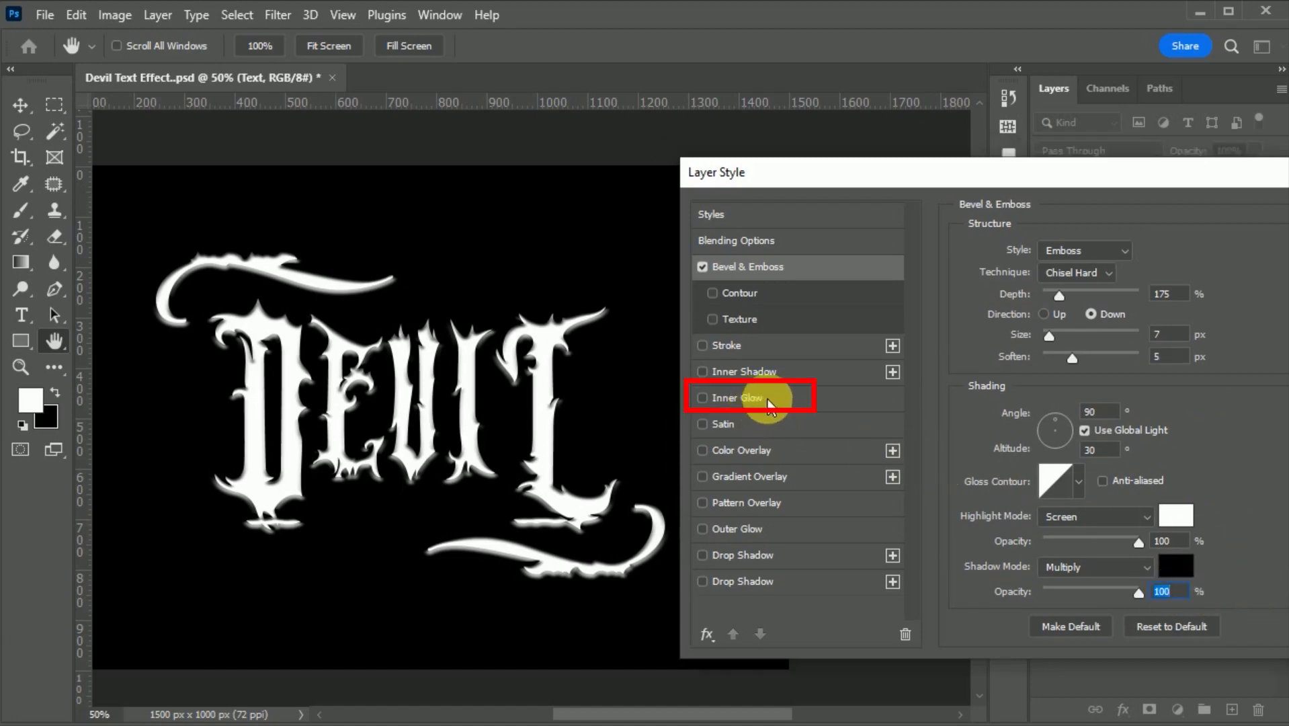
- Enable Inner Glow with its default settings restored and give it a solid dark red glow color
left_click(770, 403)
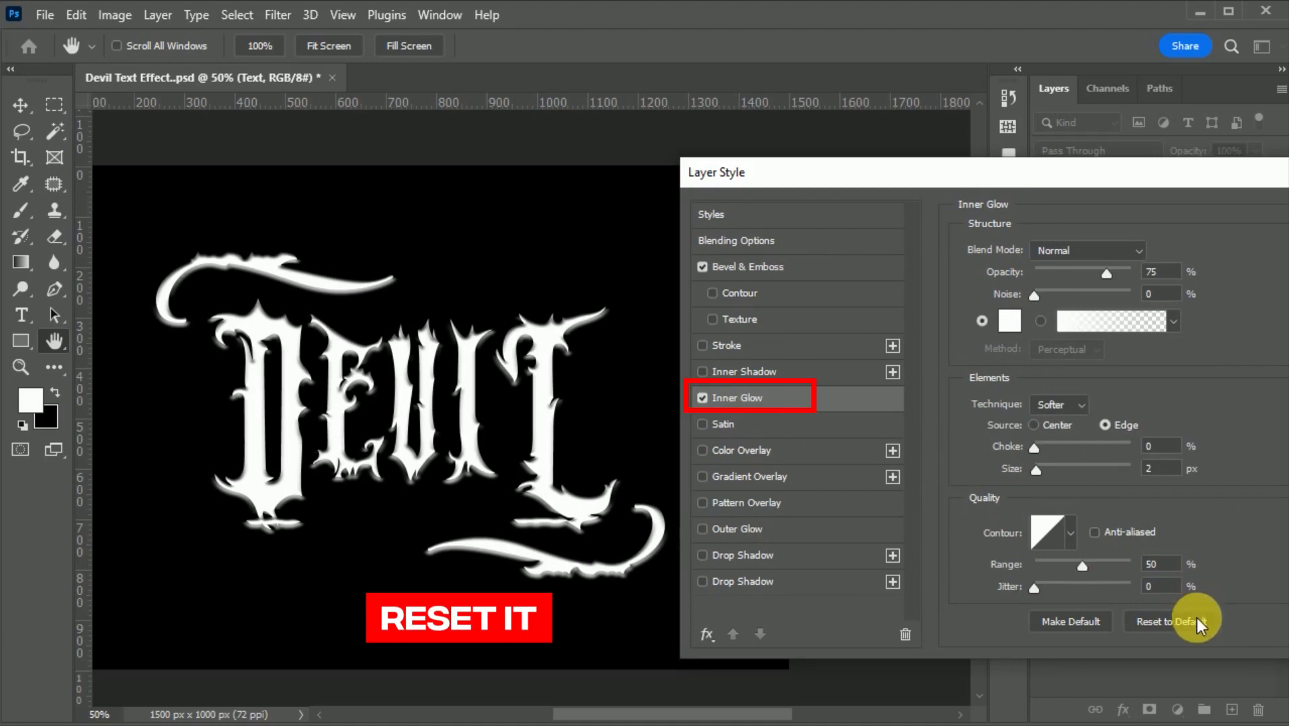
left_click(1040, 321)
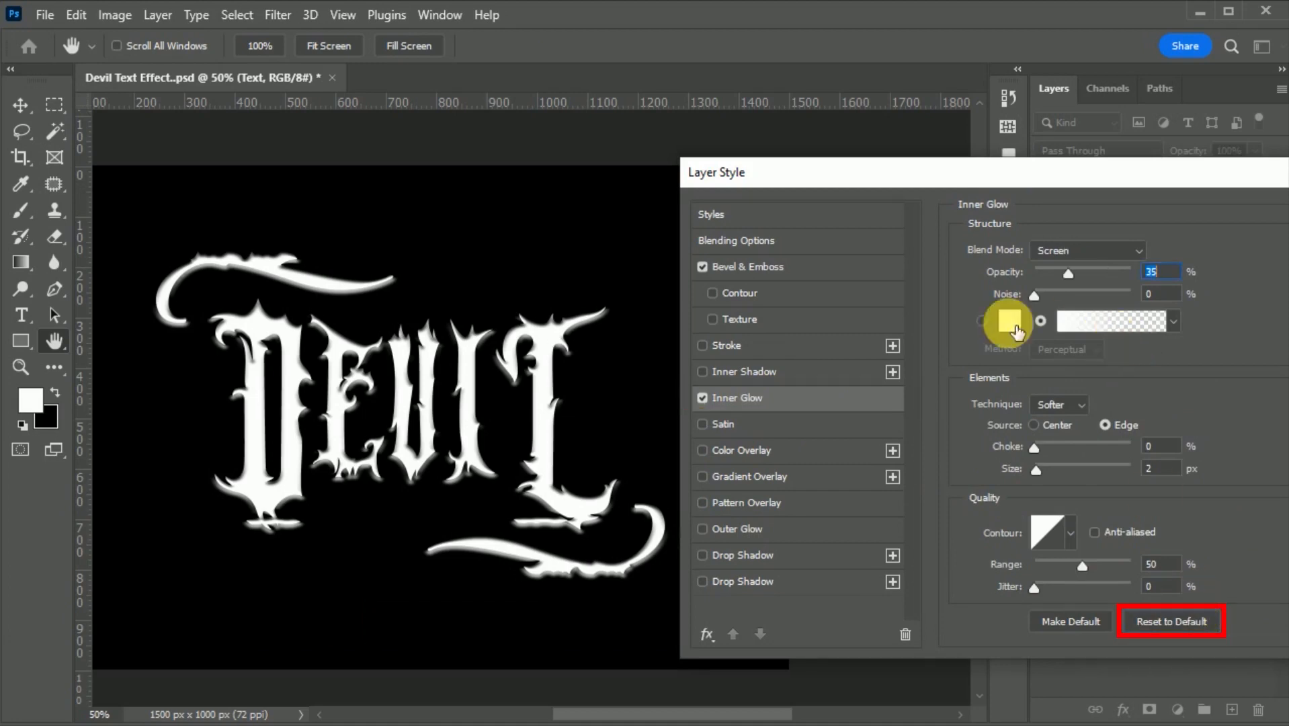
left_click(982, 322)
left_click(1009, 321)
mouse_move(935, 484)
left_mouse_down()
mouse_move(924, 506)
mouse_move(950, 469)
left_mouse_up()
left_click(1170, 301)
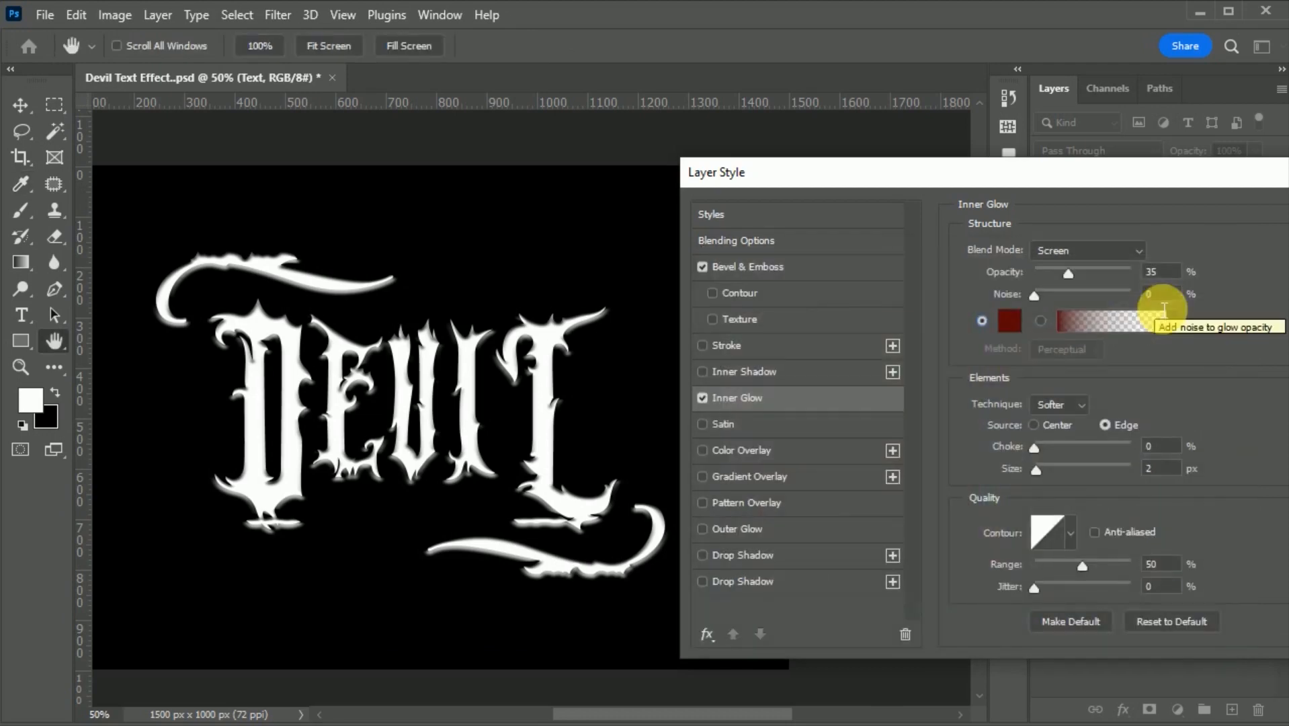
- Set the Inner Glow blend mode to Normal and its opacity to 100%
left_click(1130, 252)
left_click(1113, 267)
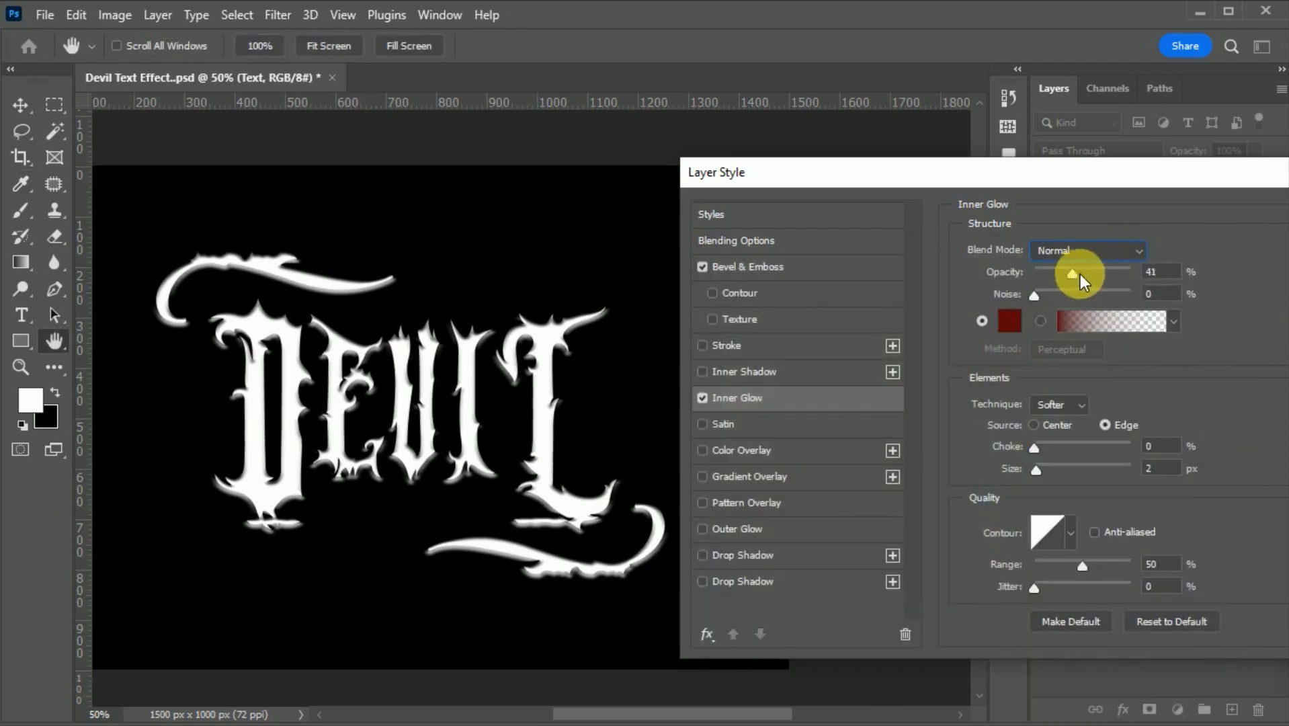
left_click_drag(1079, 274, 1161, 279)
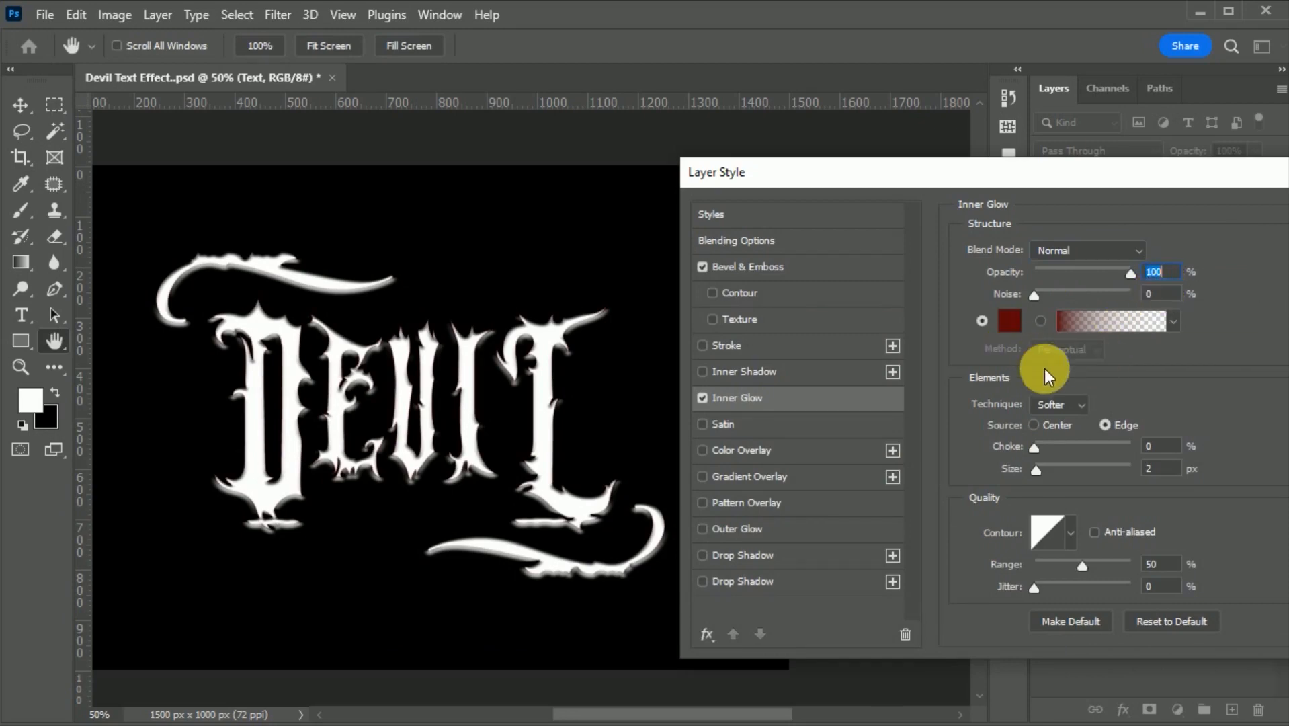
- Set the Inner Glow elements to Precise technique, Center source, choke 40% and size 5 px
left_click(1068, 402)
left_click(1075, 427)
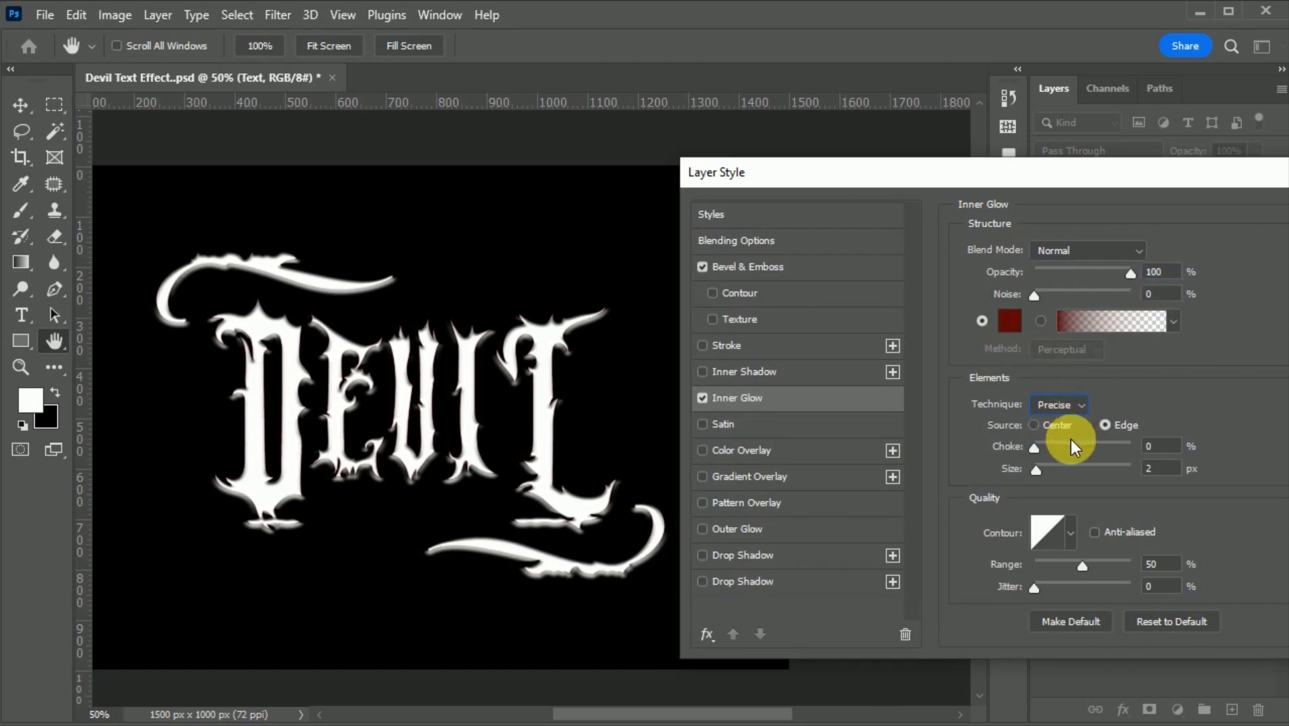
left_click(1033, 426)
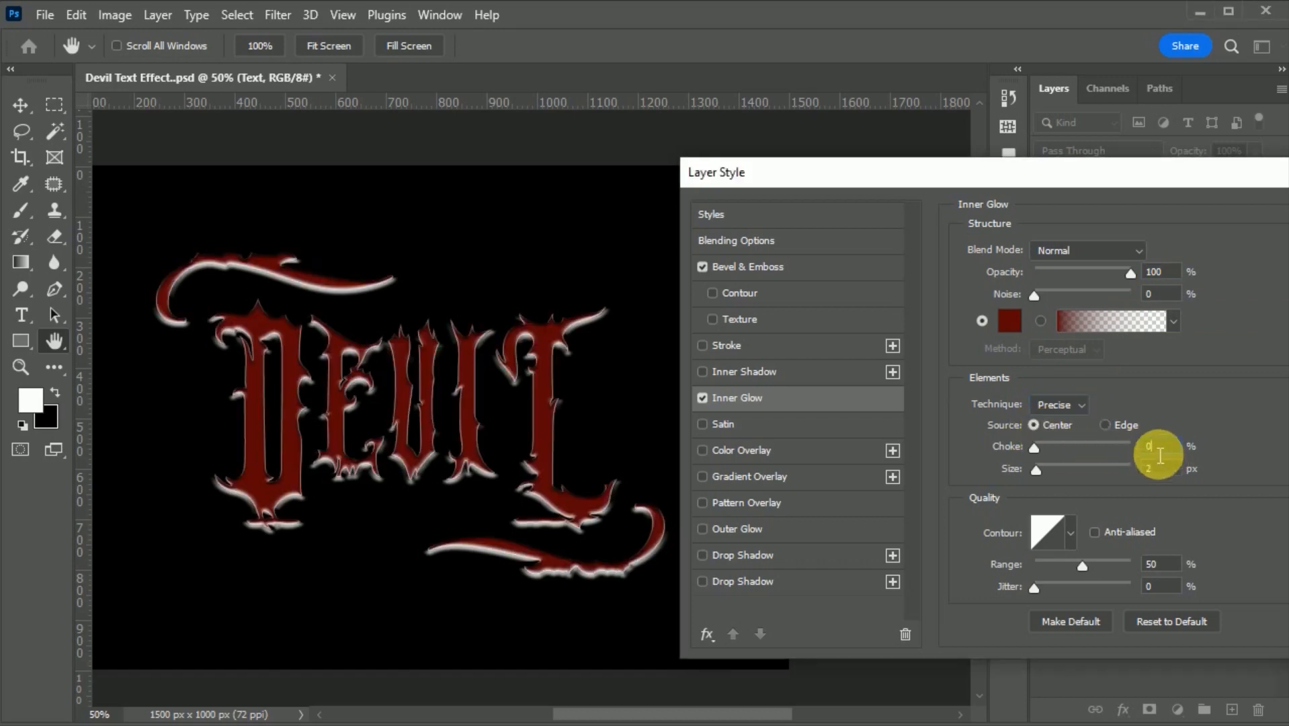
type("40")
type("5")
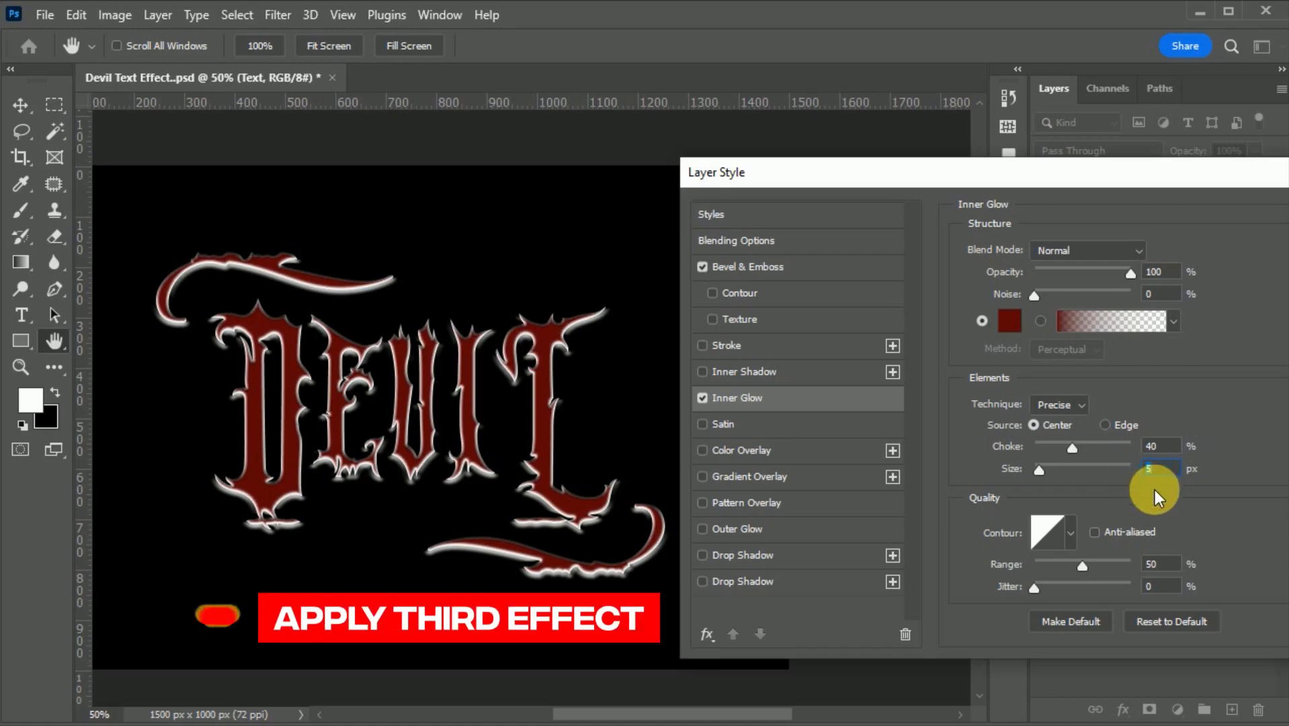
- Enable the Satin effect, reset it to default, and change its color to bright red
left_click(739, 425)
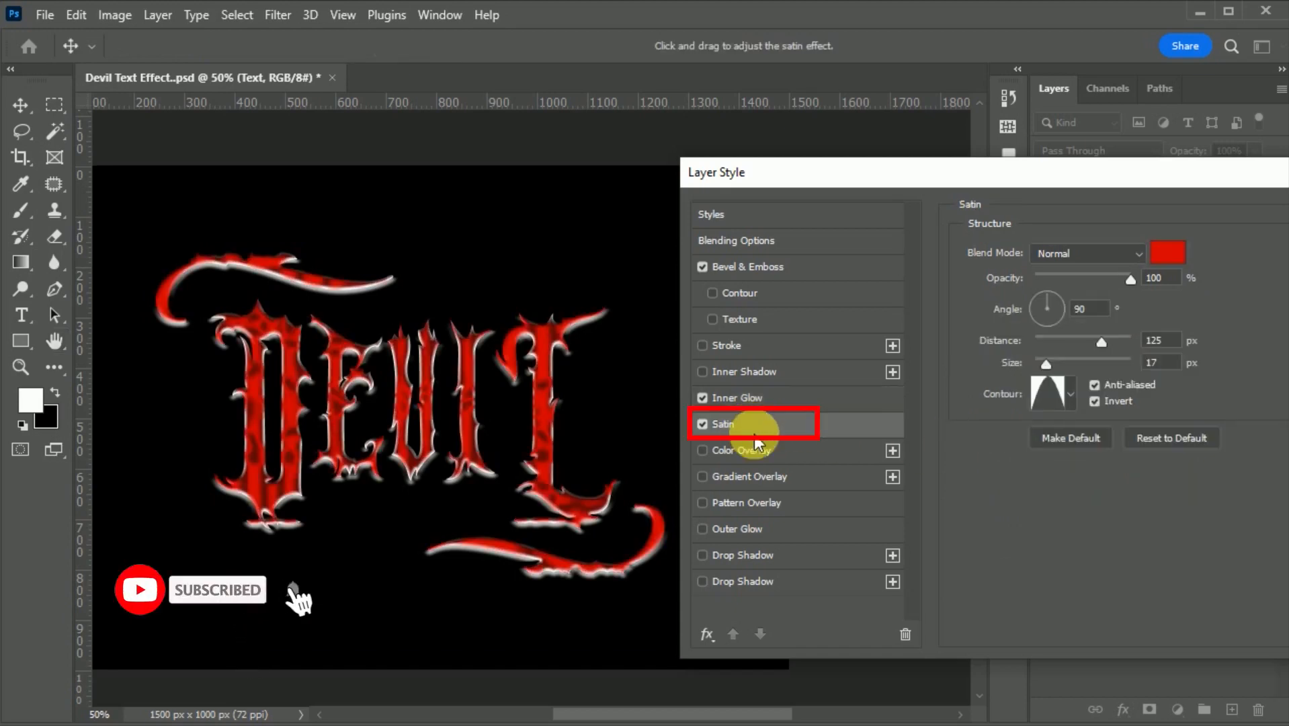
left_click(1163, 437)
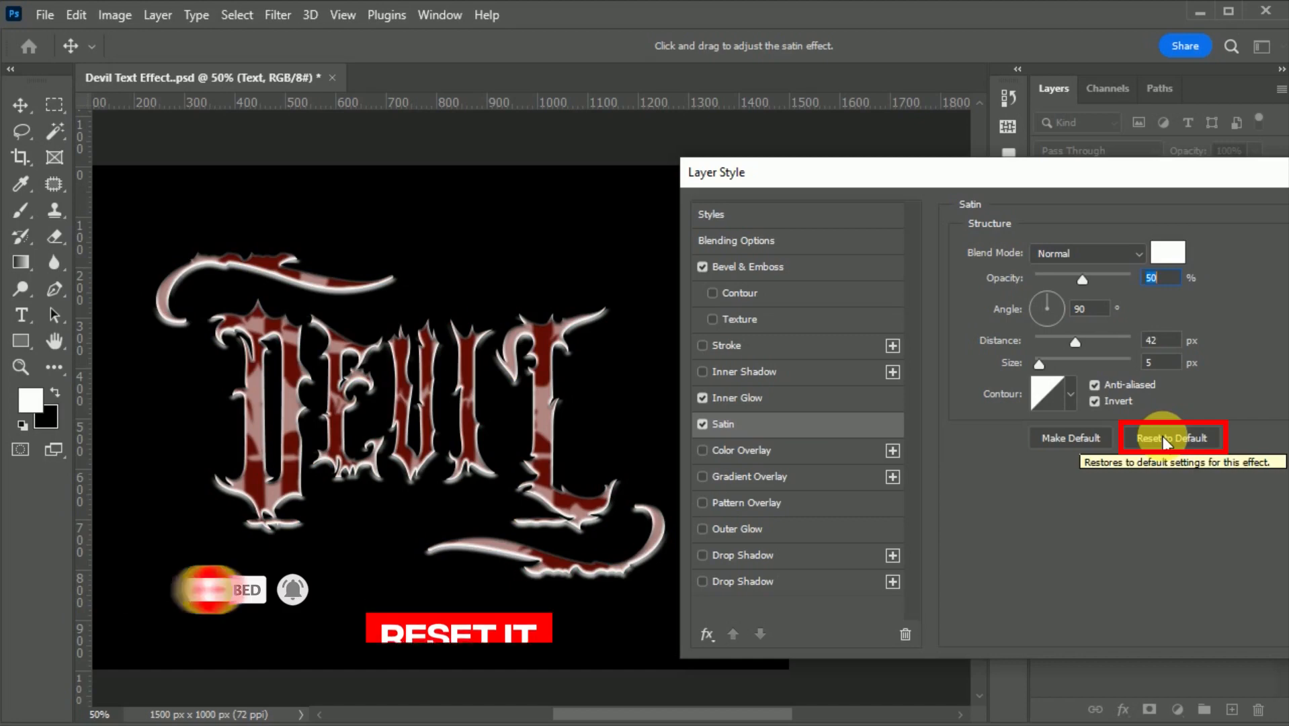
left_click(1169, 252)
mouse_move(967, 339)
left_mouse_down()
mouse_move(998, 279)
mouse_move(968, 321)
mouse_move(980, 329)
left_mouse_up()
left_click(1145, 305)
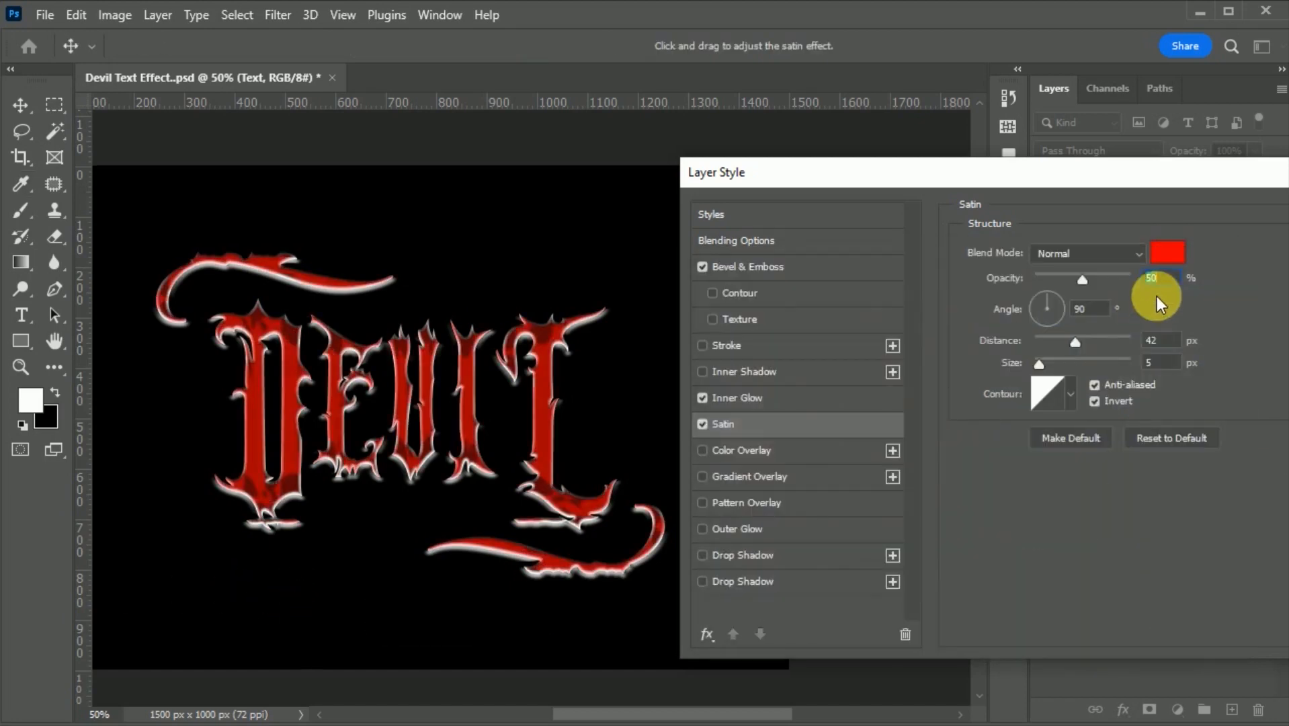
- Raise the Satin opacity to 100% and apply the peak-shaped contour preset
left_click_drag(1084, 282, 1154, 290)
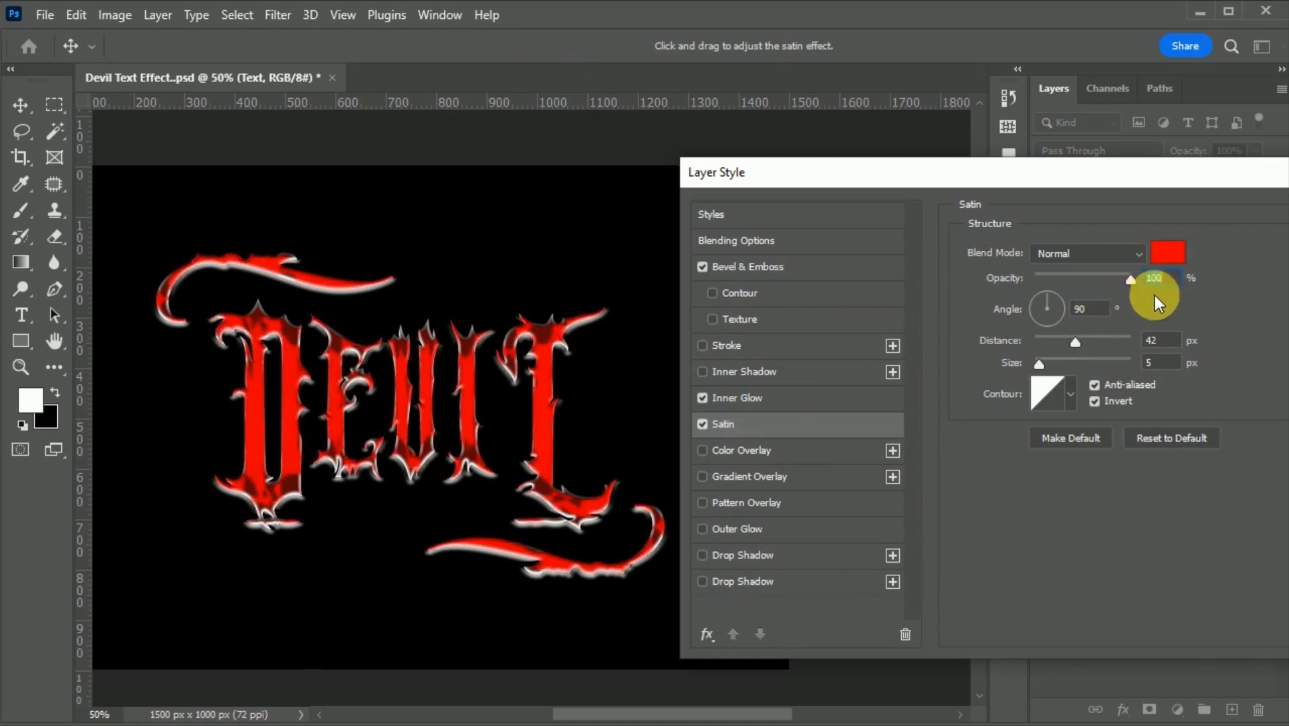
left_click(1071, 400)
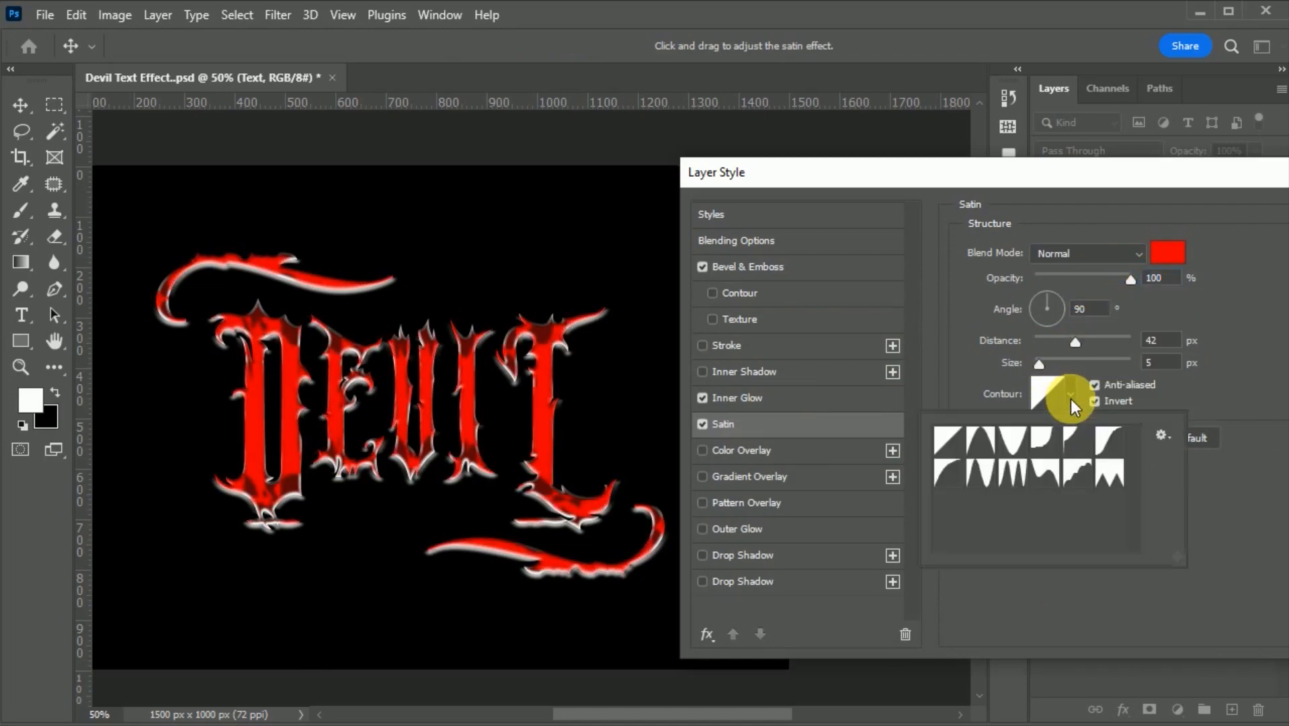
left_click(997, 455)
left_click(974, 373)
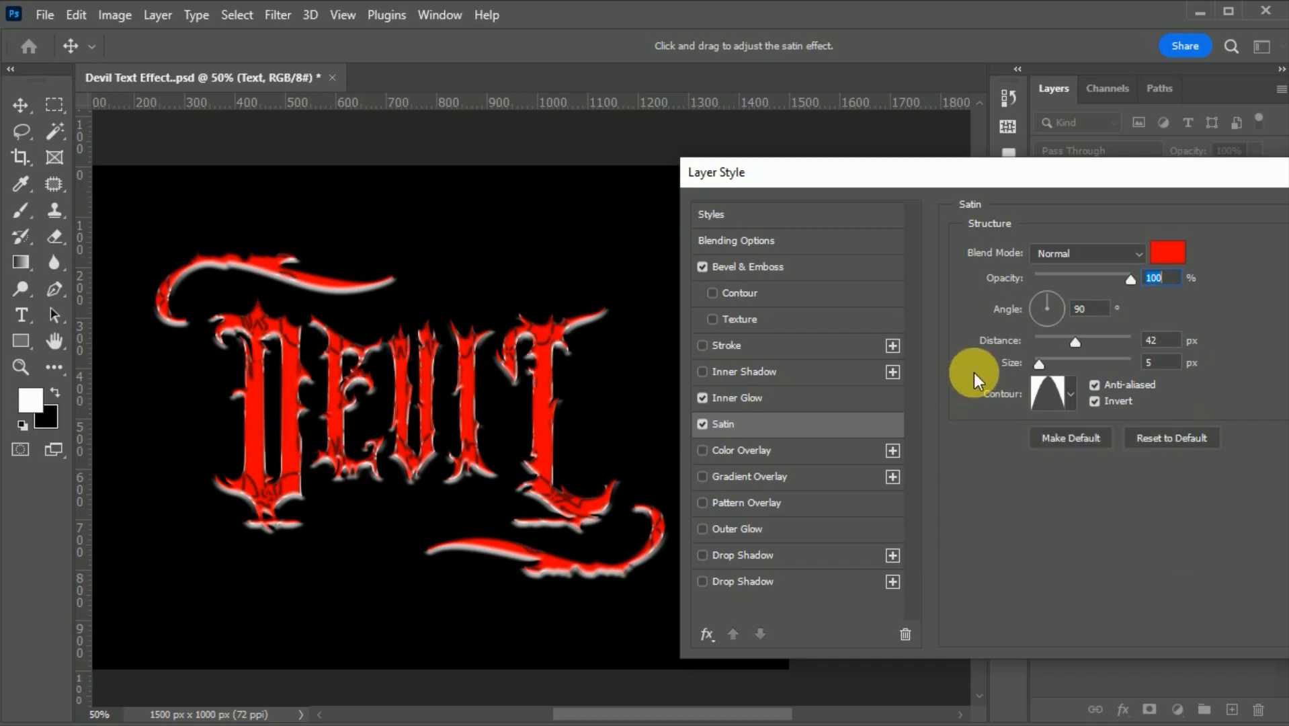
- Set the Satin distance to 175 px and its size to 17 px
left_click(1149, 341)
type("1")
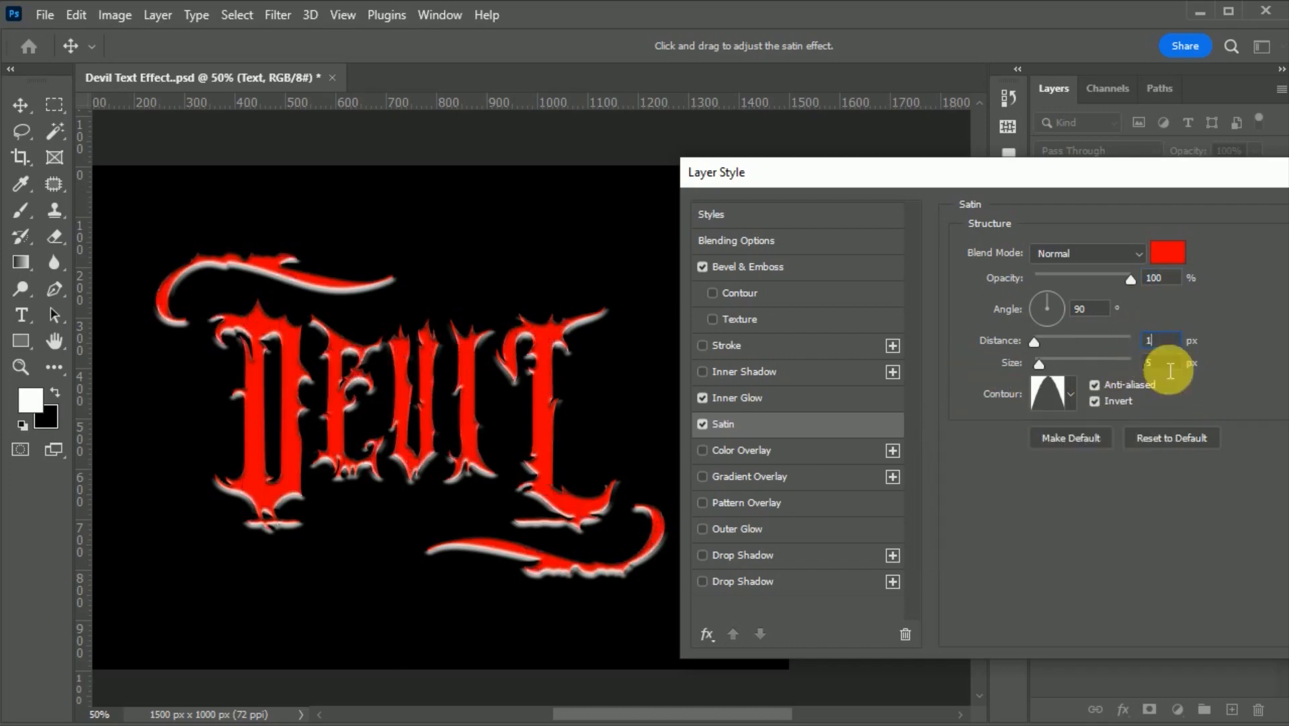
type("75175")
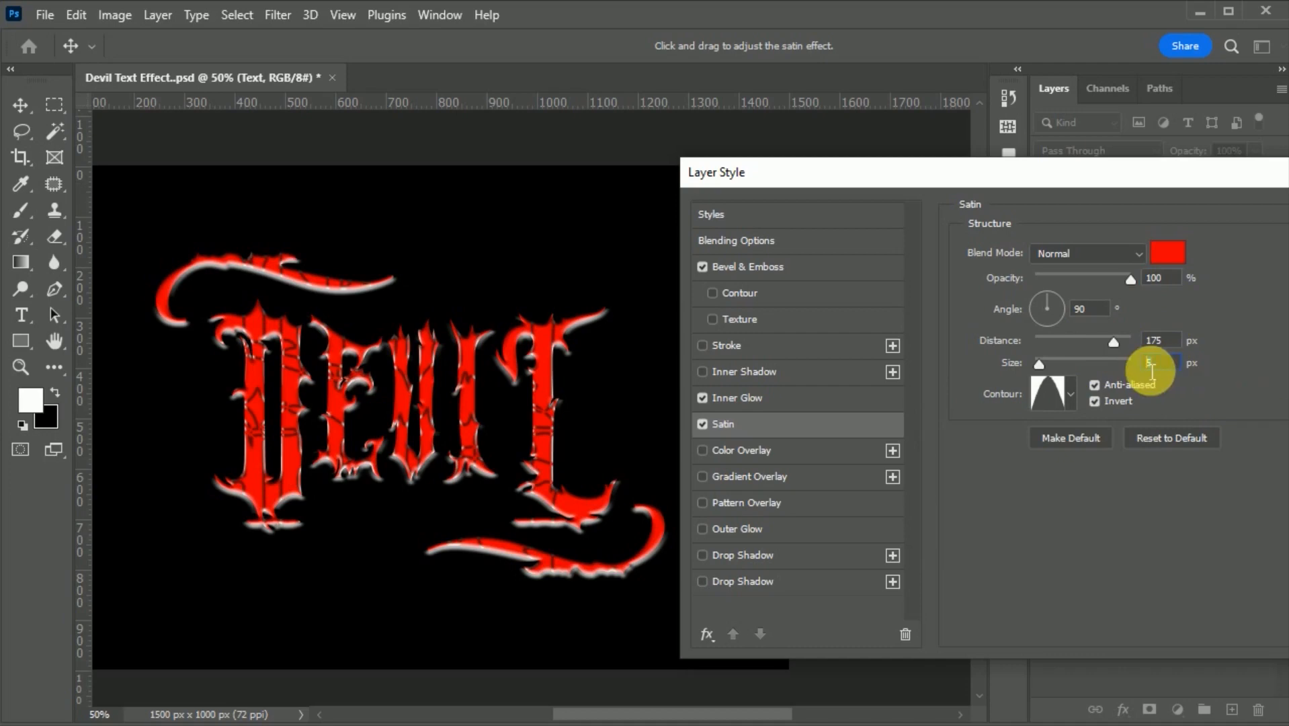
key("Tab")
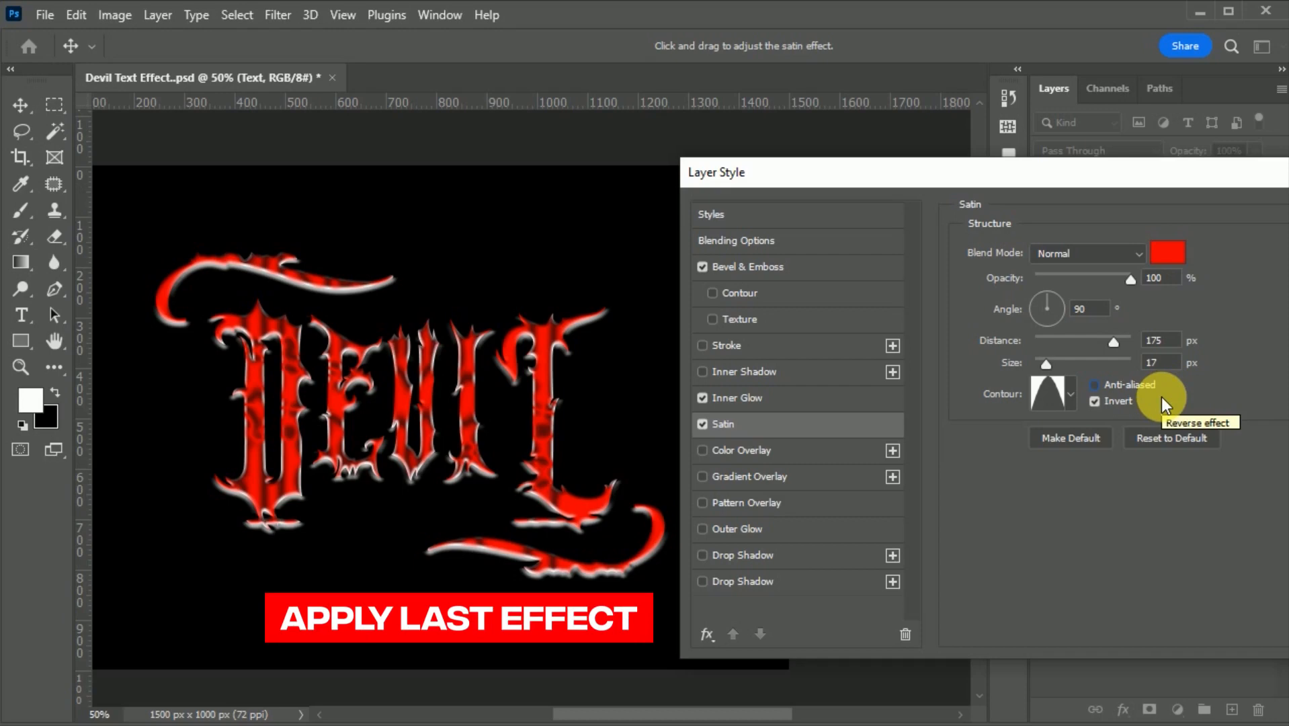
- Enable the first Drop Shadow effect, reset it to default, and change its color to white
left_click(760, 556)
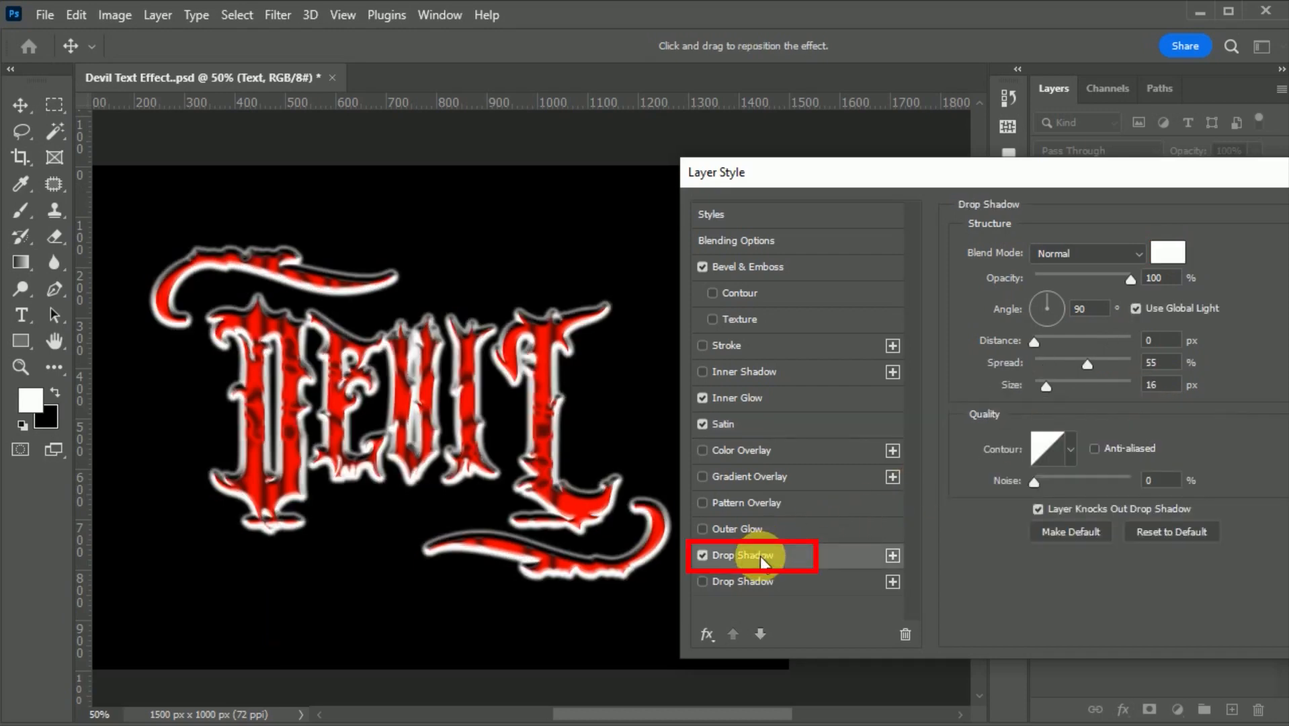
left_click(1165, 533)
left_click(1168, 253)
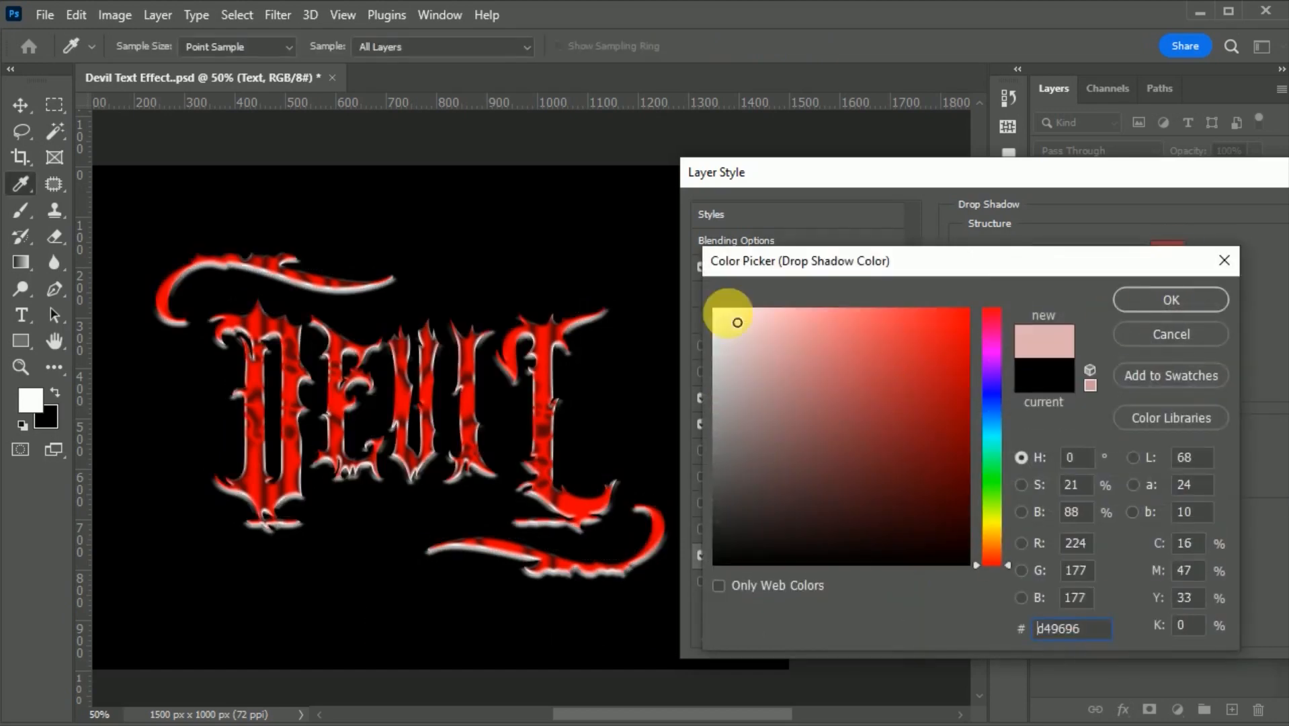
left_click_drag(839, 382, 714, 308)
left_click(1133, 304)
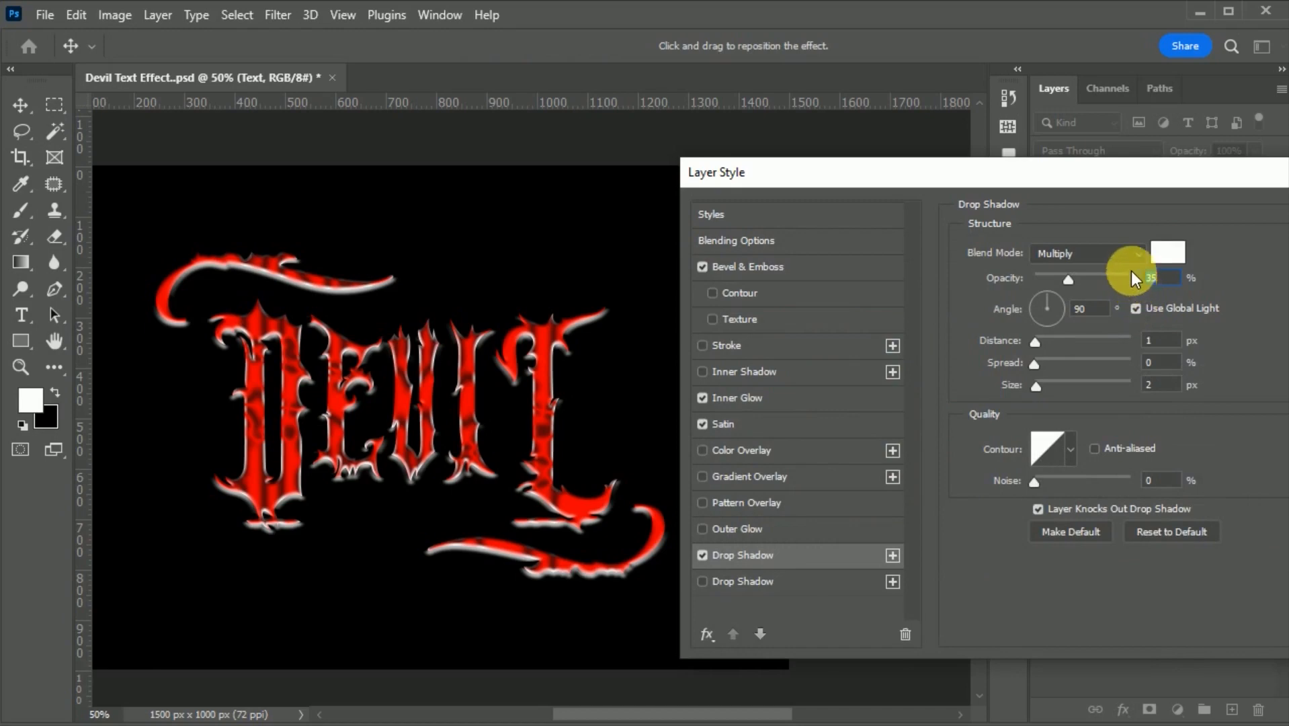
- Set the Drop Shadow blend mode to Normal and its opacity to 100%
left_click(1133, 255)
left_click(1118, 275)
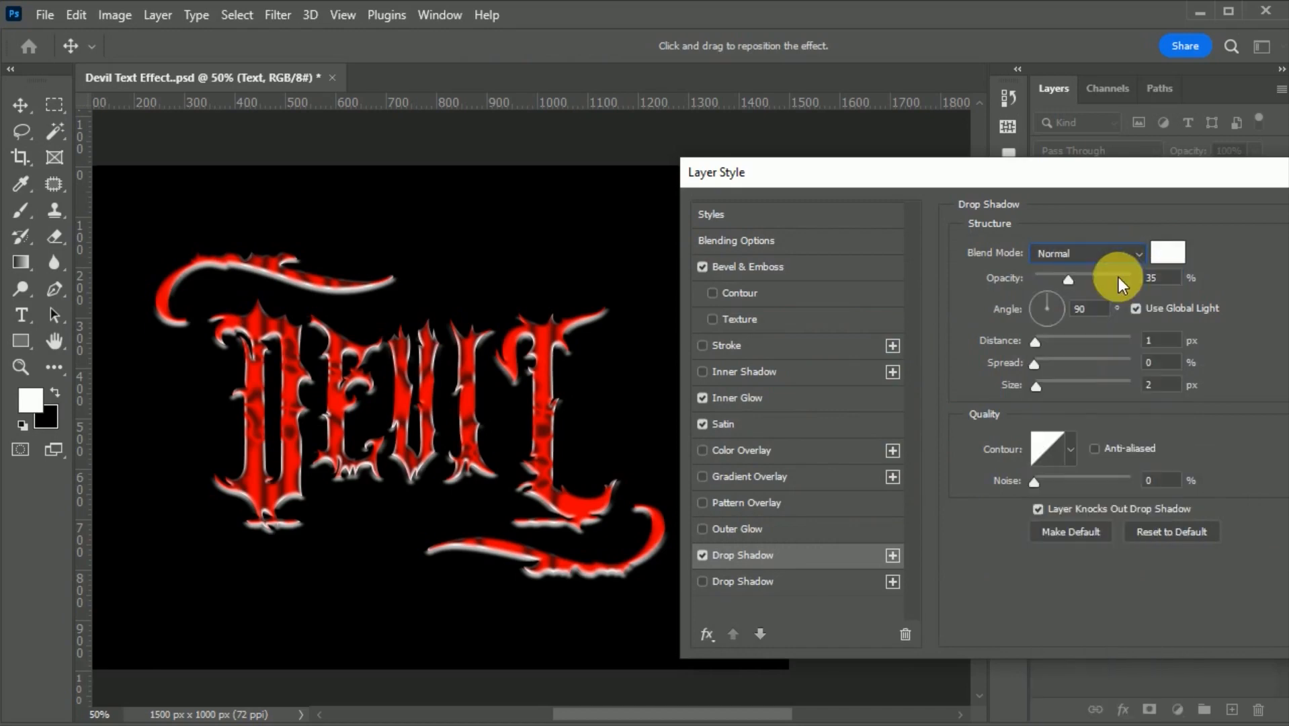
left_click_drag(1065, 279, 1150, 276)
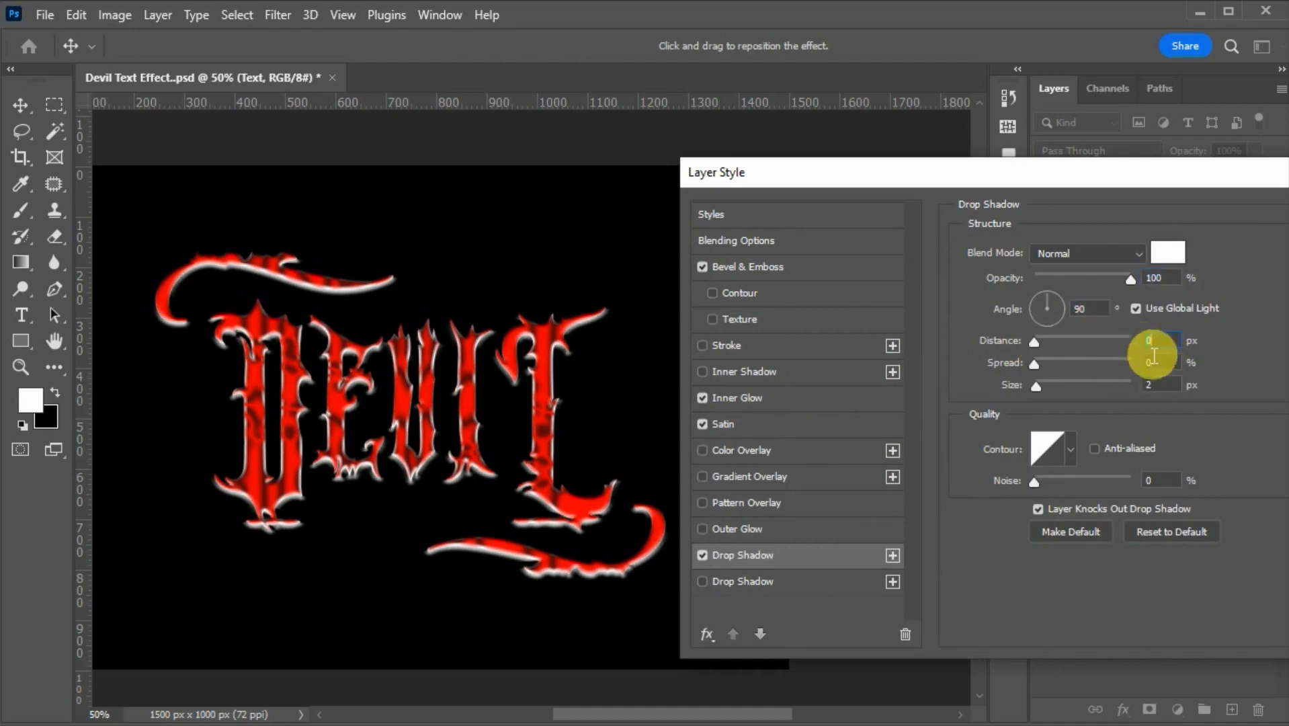
- Set the Drop Shadow distance to 0 px, spread to 40% and size to 15 px, and apply the layer style
left_click_drag(1112, 364, 1048, 380)
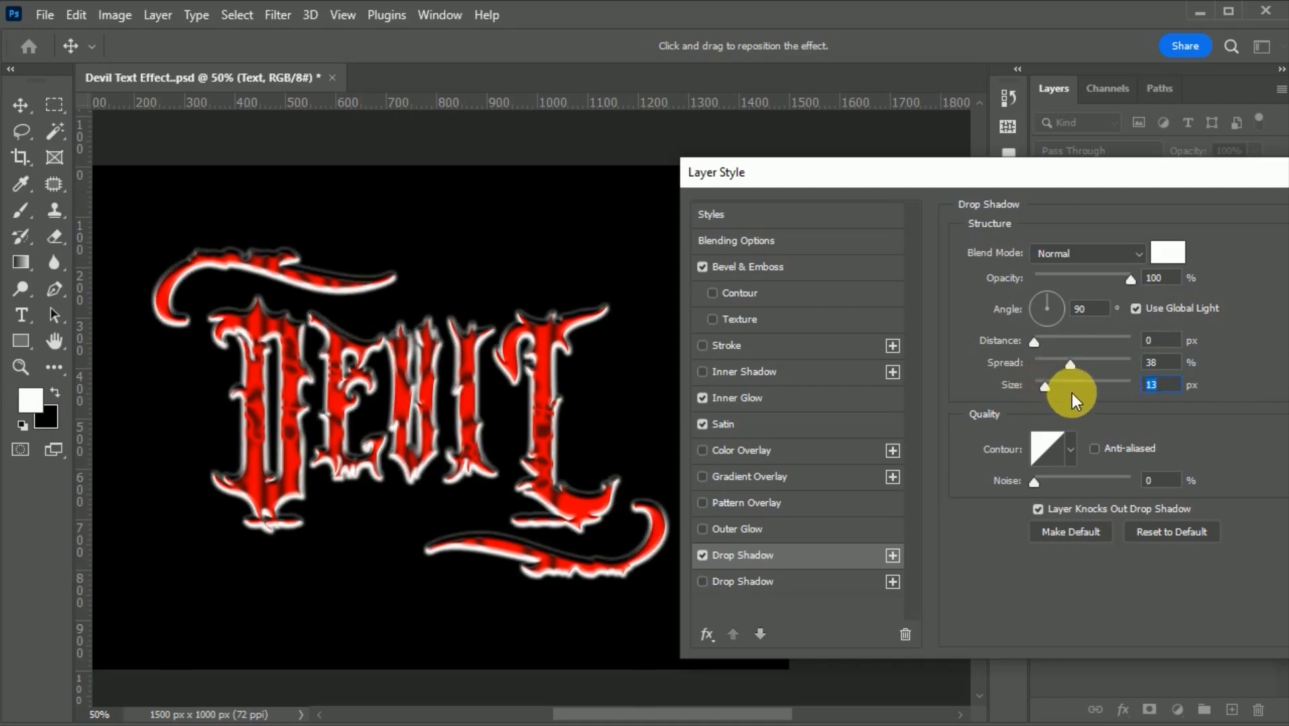
key("Up")
left_click(1169, 366)
key("Up")
key("Up")
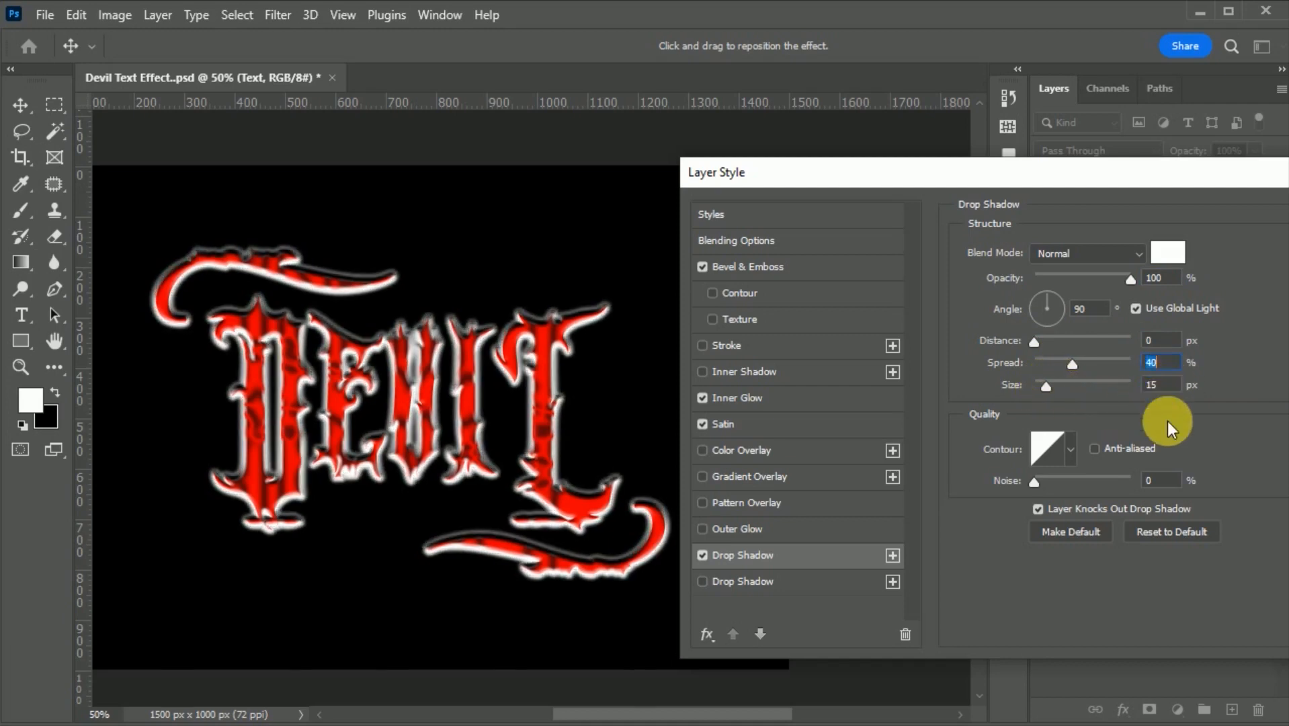
left_click_drag(1116, 175, 870, 174)
left_click(1131, 221)
left_click_drag(738, 715, 706, 714)
left_click(886, 639)
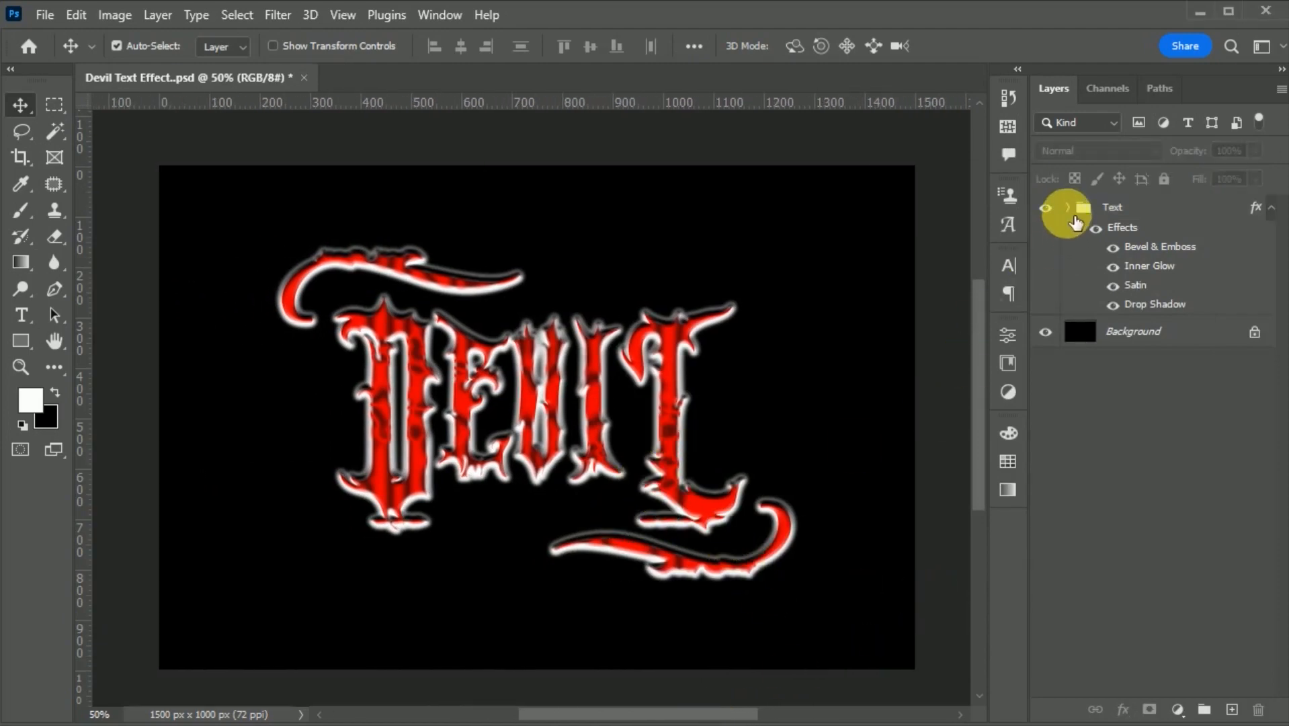
- Change the text color of all three text layers in the Text group to black and collapse the group
left_click(1072, 210)
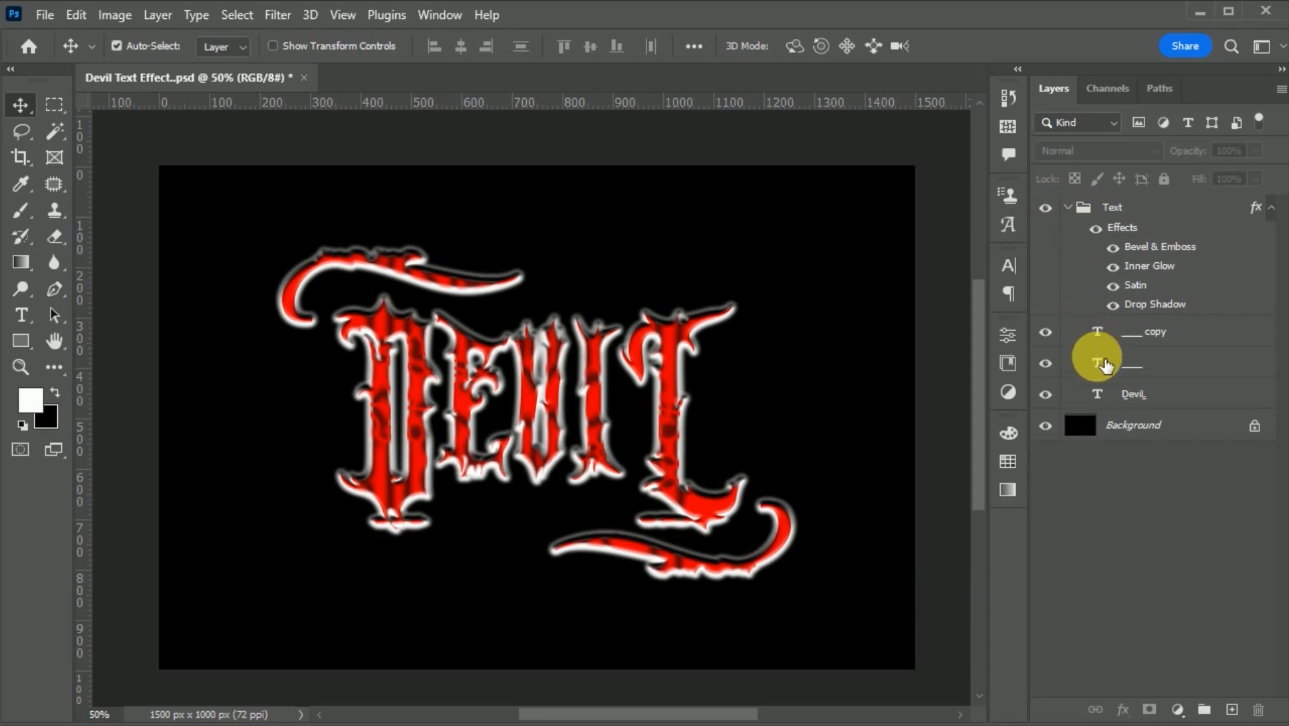
left_click(1102, 398)
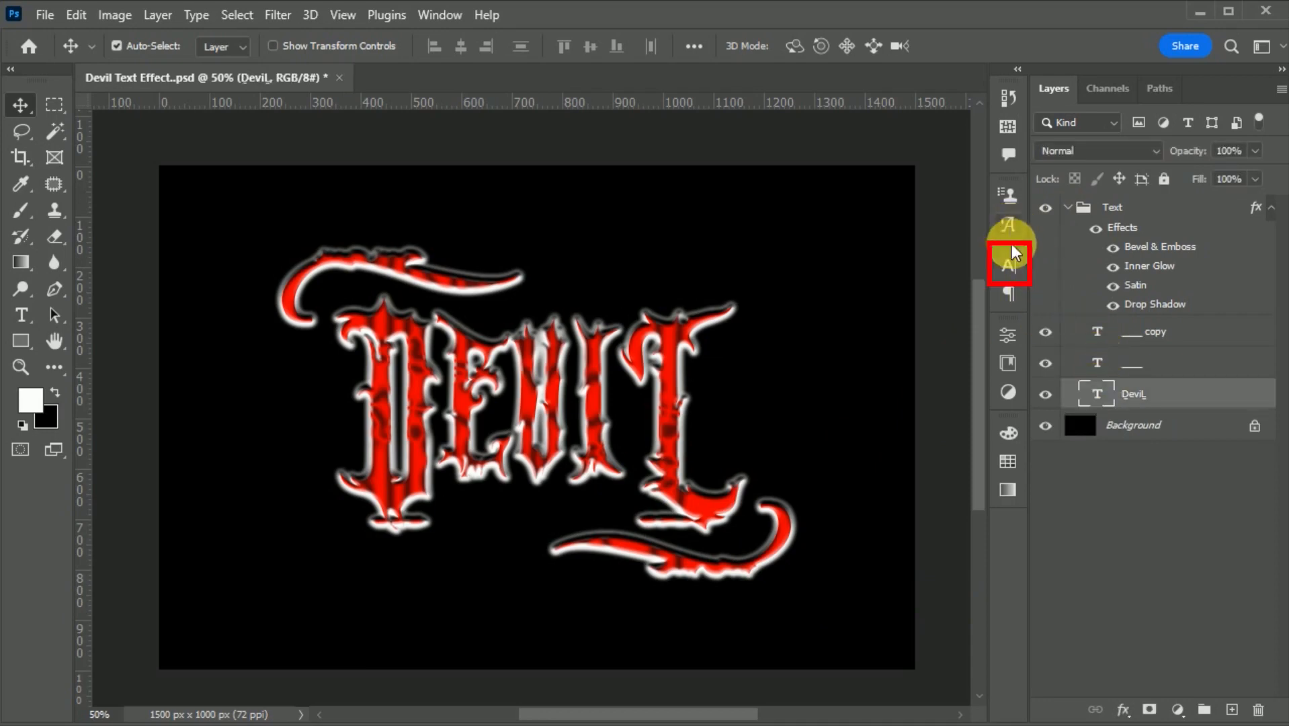
left_click(1008, 265)
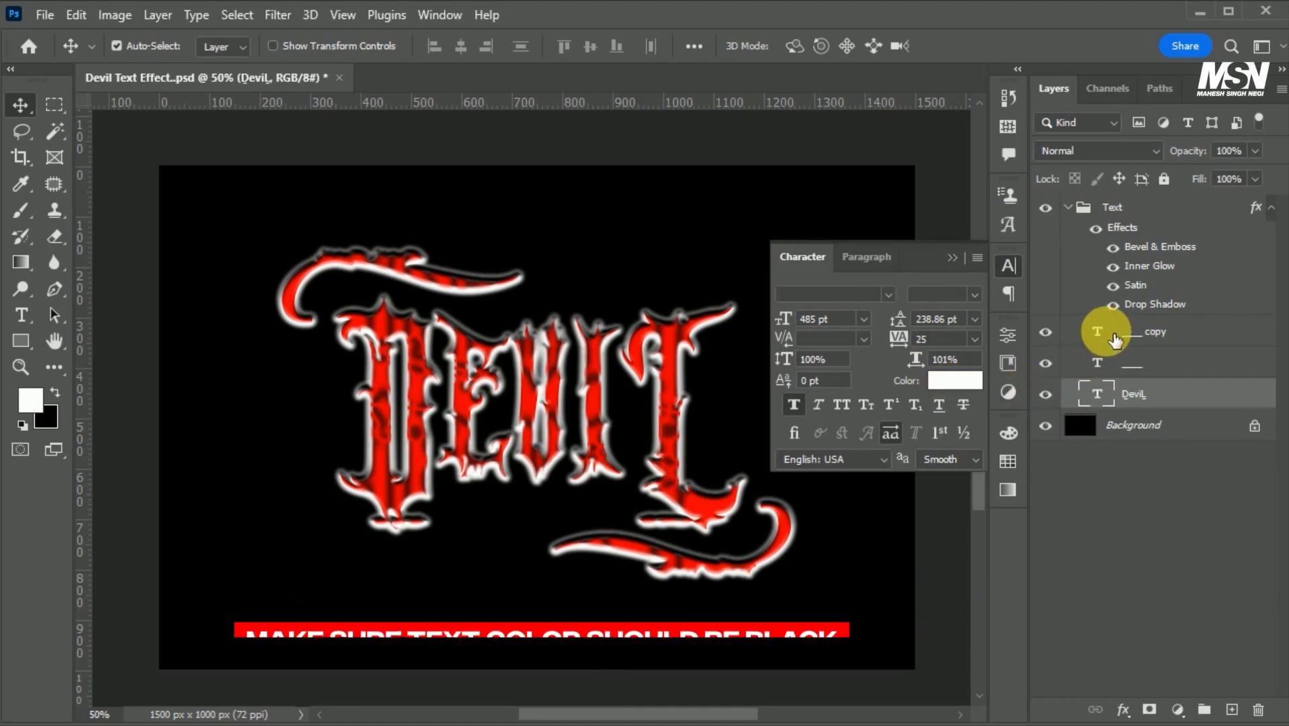
left_click(1106, 333, "shift")
left_click(972, 393)
left_click_drag(921, 388, 667, 599)
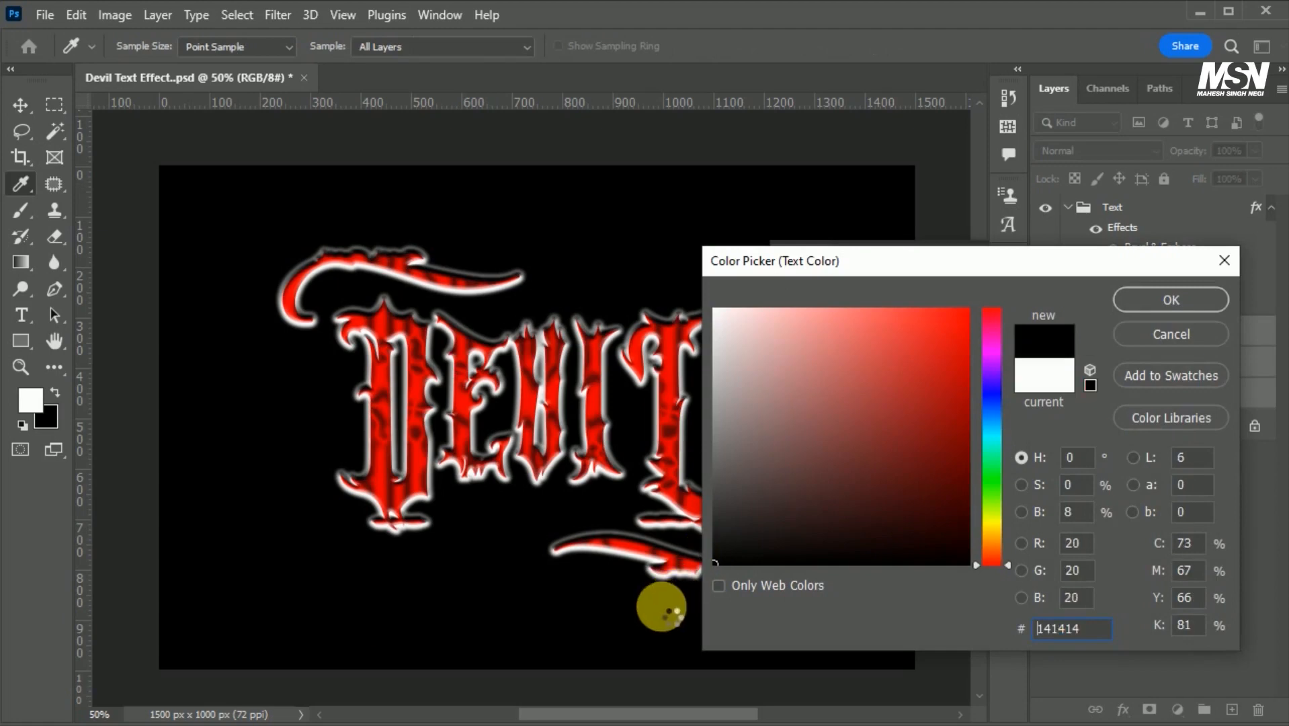
left_click(1172, 300)
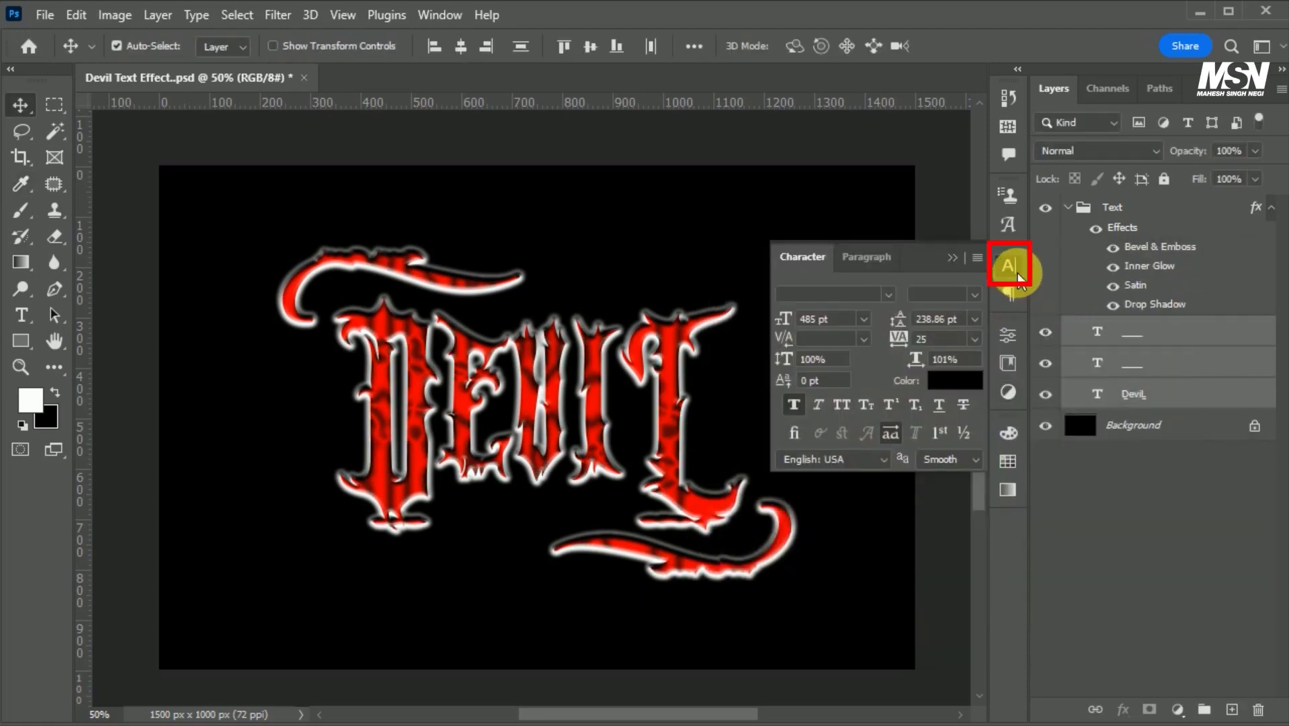
left_click(1009, 265)
left_click(1074, 208)
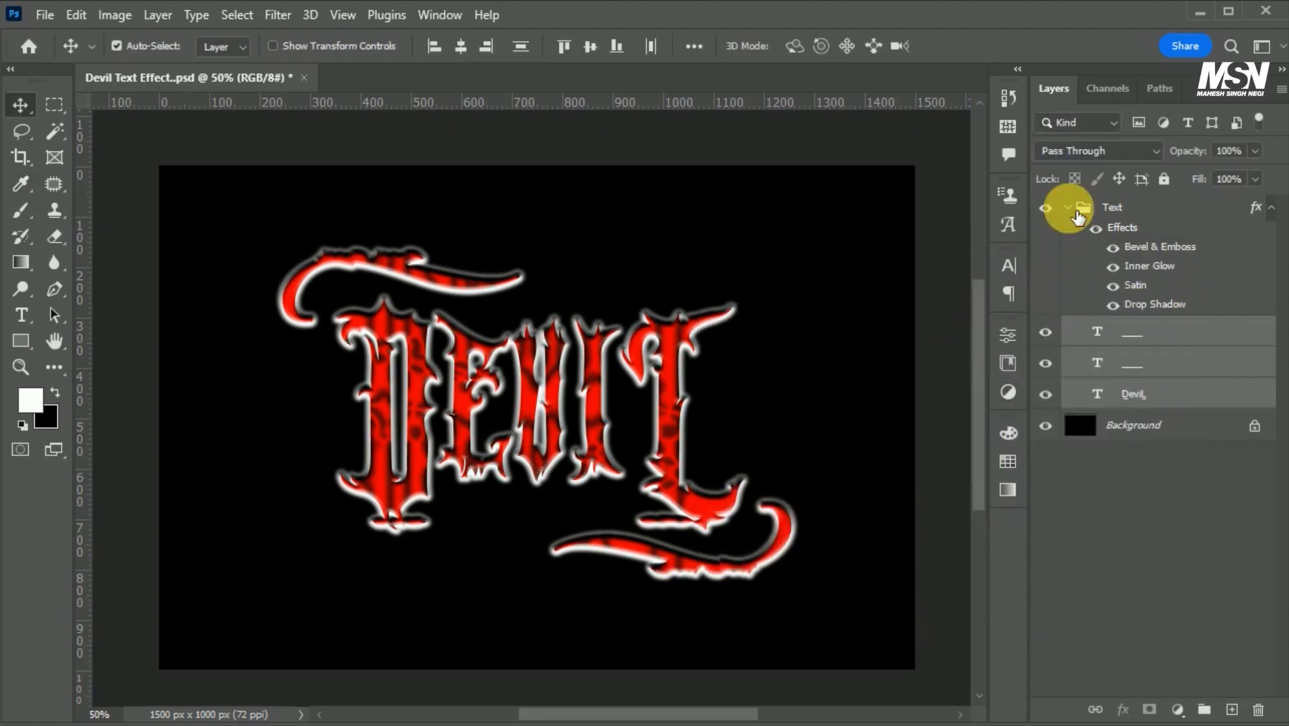
left_click(1068, 207)
left_click(931, 381)
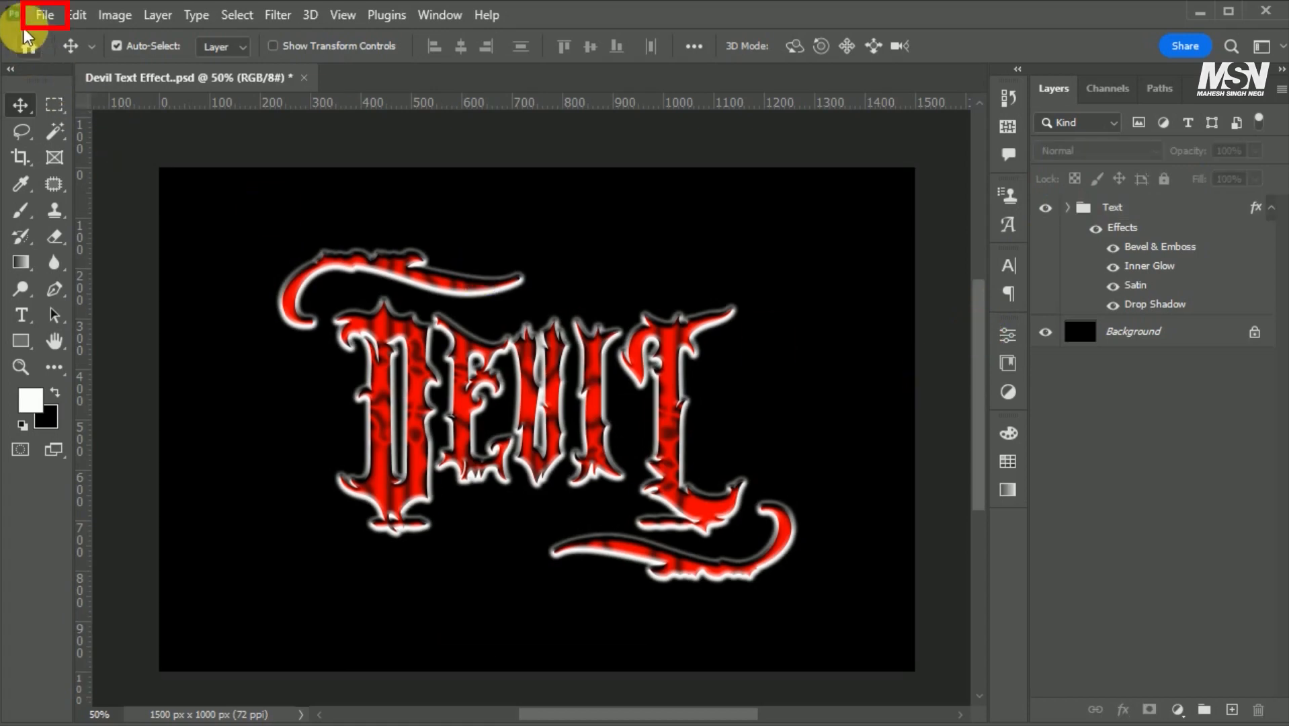
- Place the Red Flare image from the Desktop as an embedded layer
left_click(46, 16)
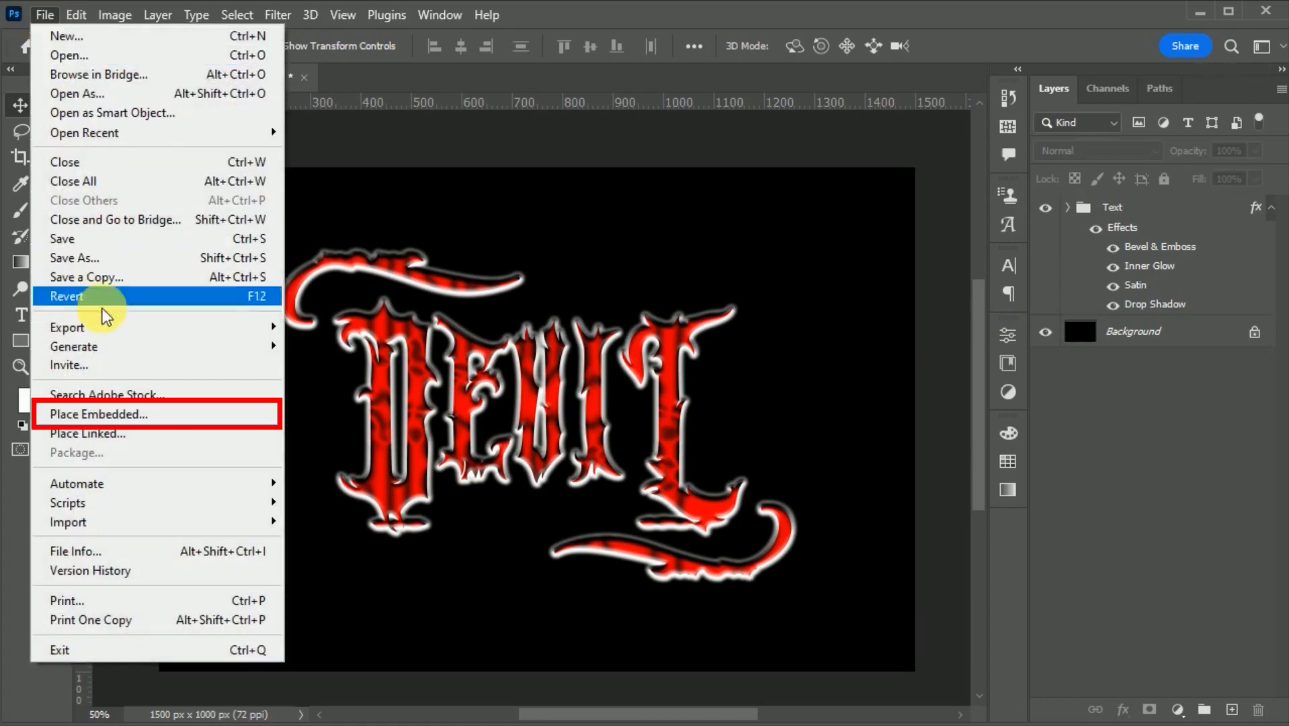
left_click(108, 415)
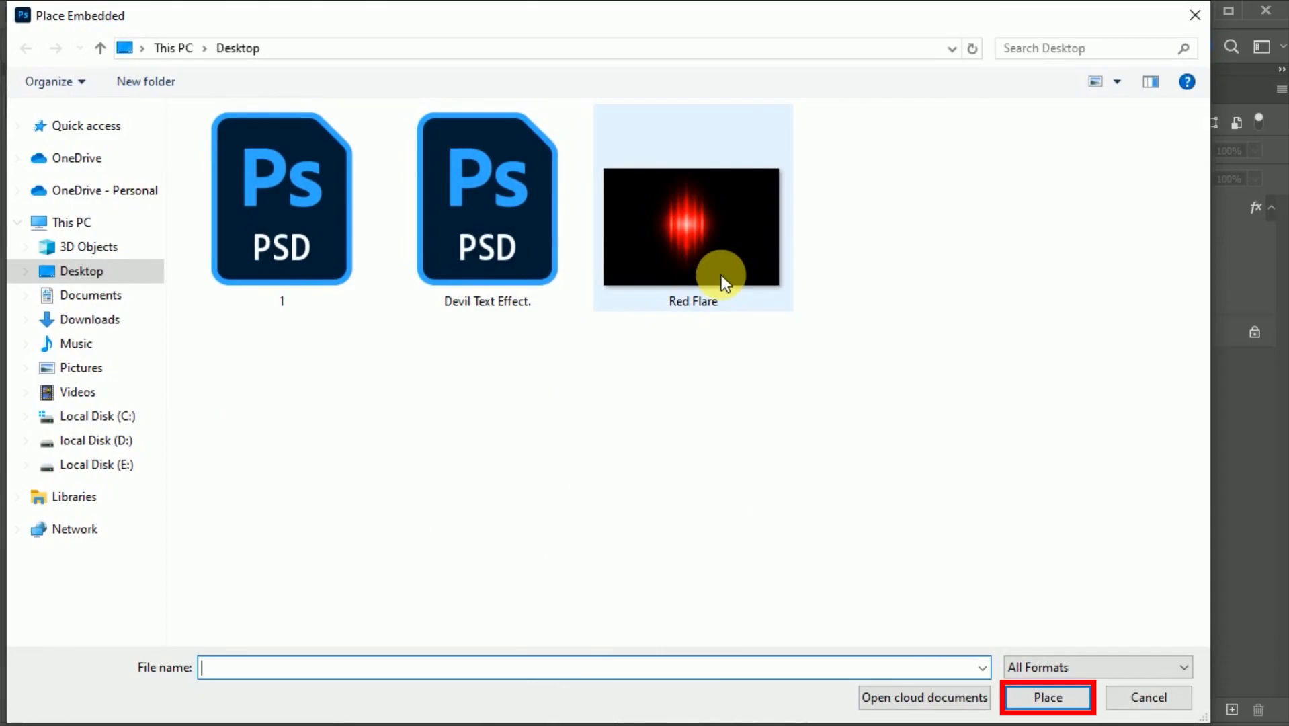
left_click(721, 275)
left_click(1062, 696)
left_click(993, 48)
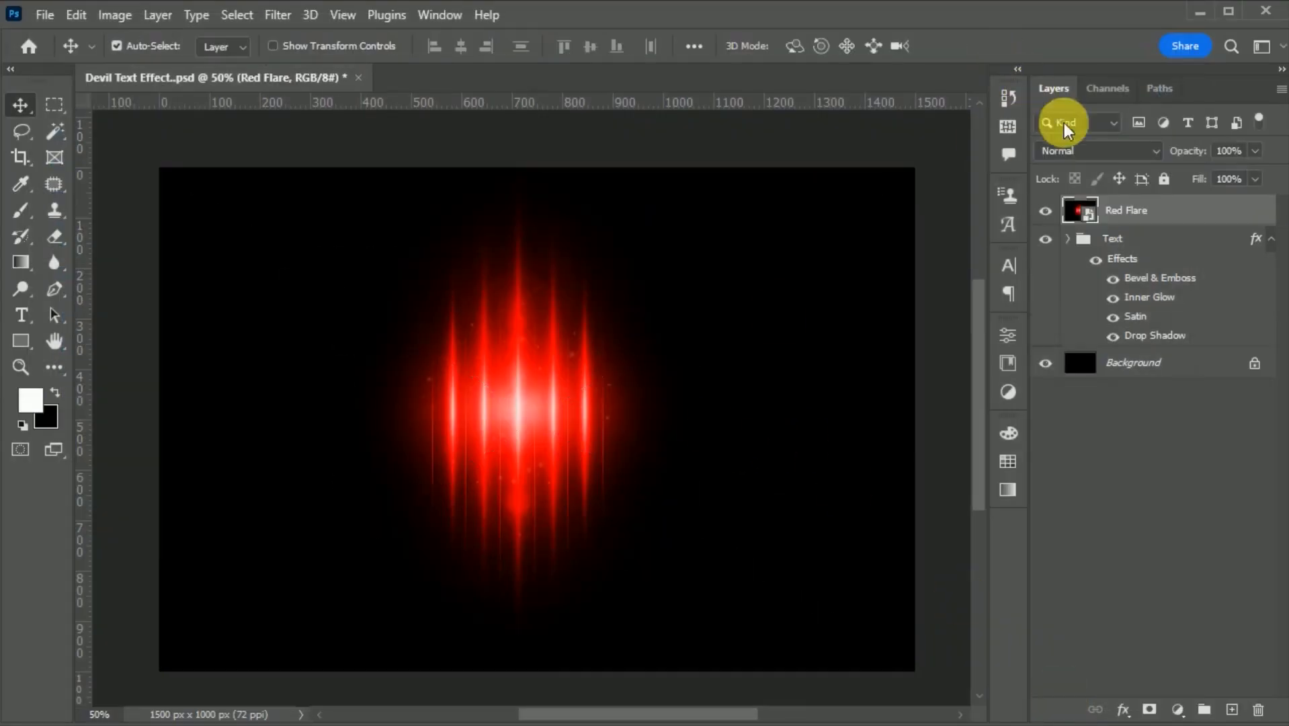
- Set the Red Flare layer's blend mode to Screen and move it below the Text group
left_click(1092, 151)
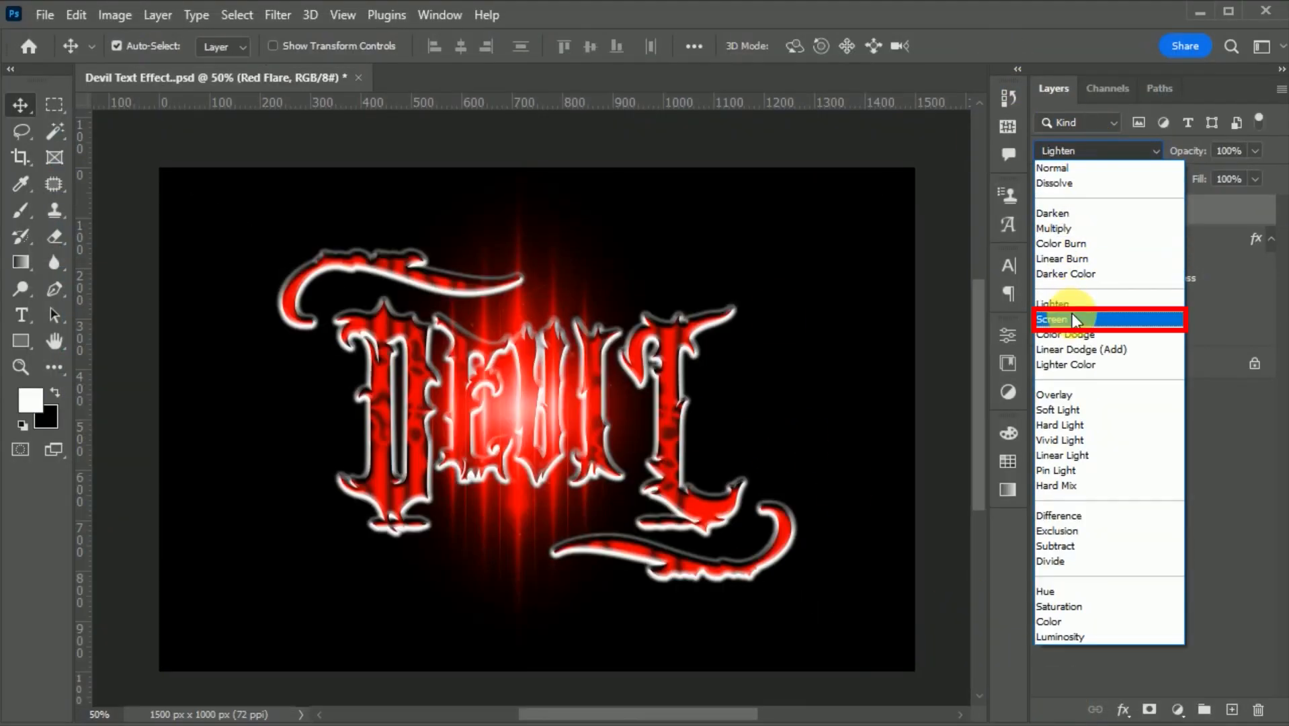
left_click(1073, 320)
left_click_drag(1079, 205, 1093, 333)
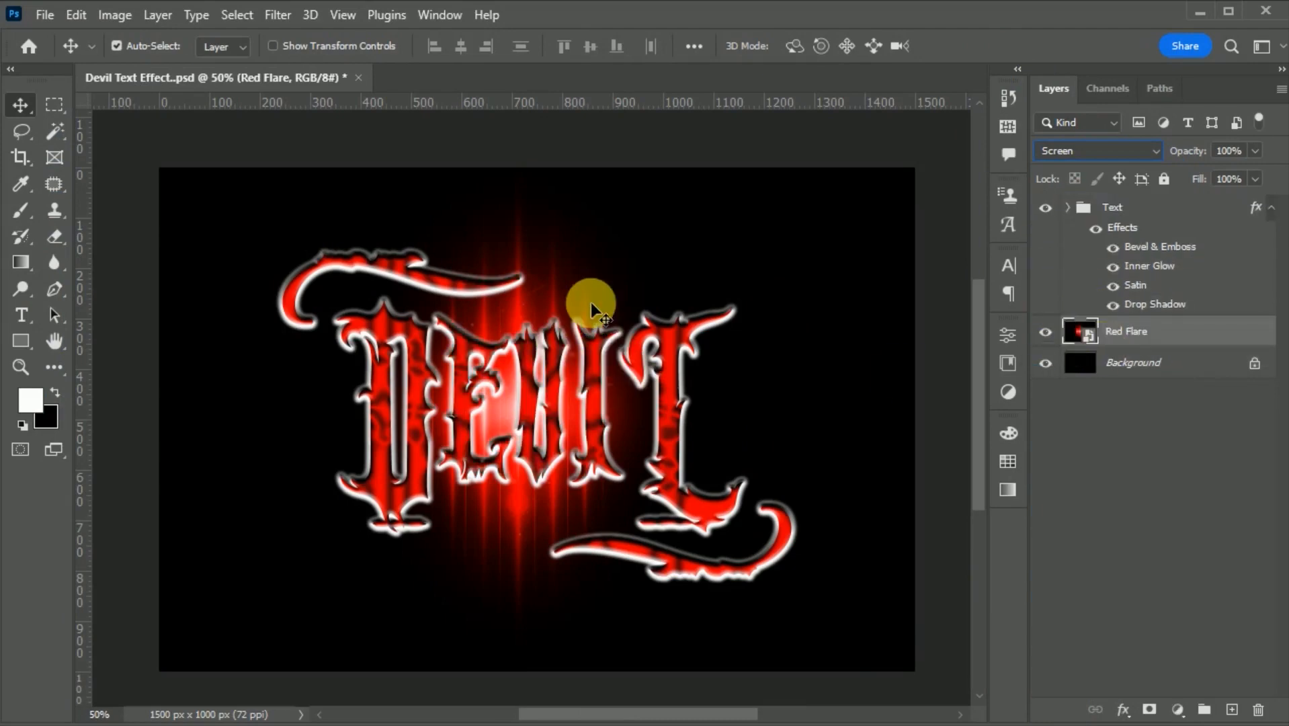
- Enlarge the Red Flare layer to about 115% width and 112% height behind the text
scroll(608, 306, "down", 2)
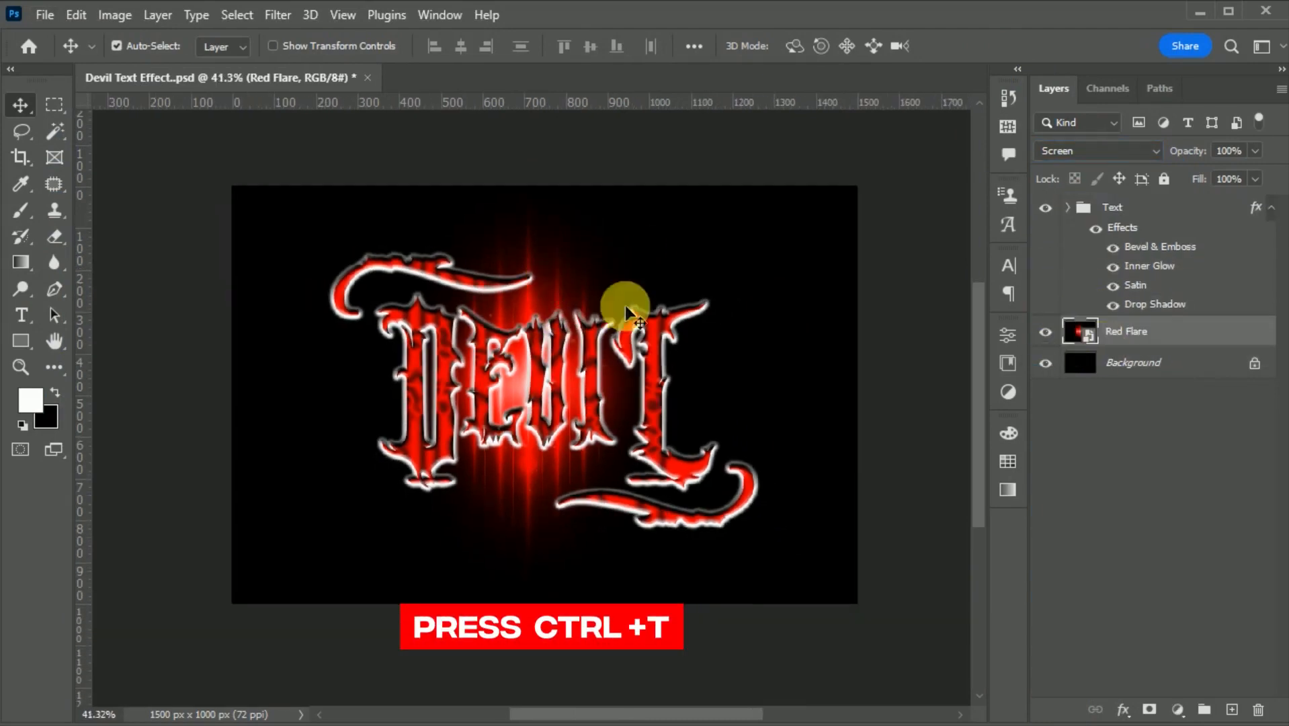
key("ctrl+t")
scroll(608, 314, "down", 1)
left_click_drag(829, 383, 868, 390)
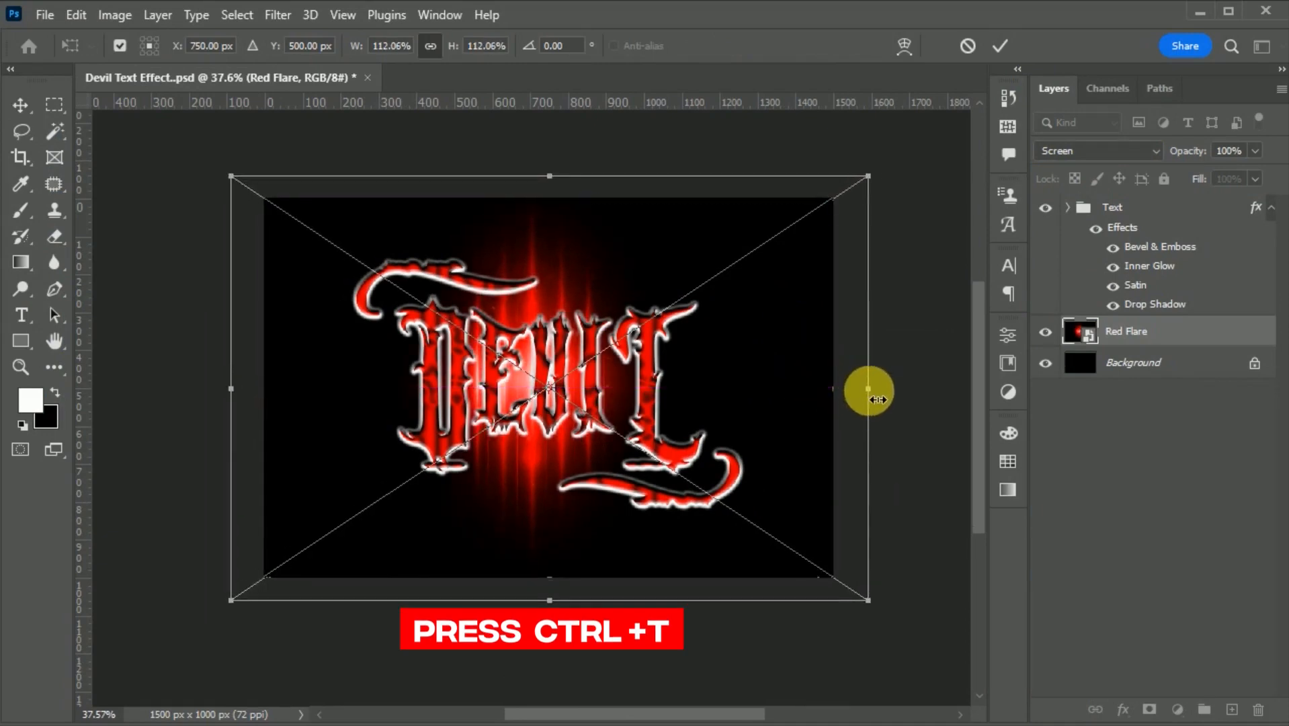
left_click(1000, 46)
scroll(630, 245, "up", 1)
left_click(941, 476)
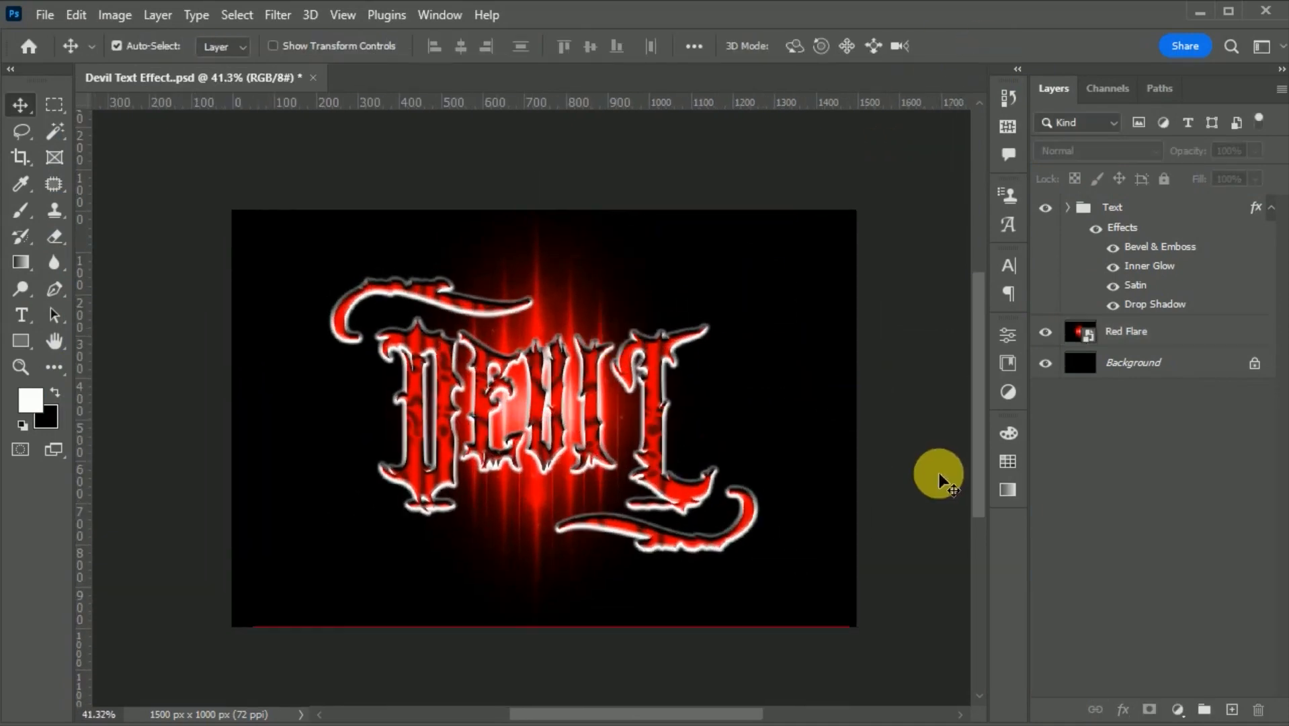
- Duplicate the Red Flare layer, scale the copy to about 59% width and 57% height, and place it behind the letter D
left_click(1081, 334)
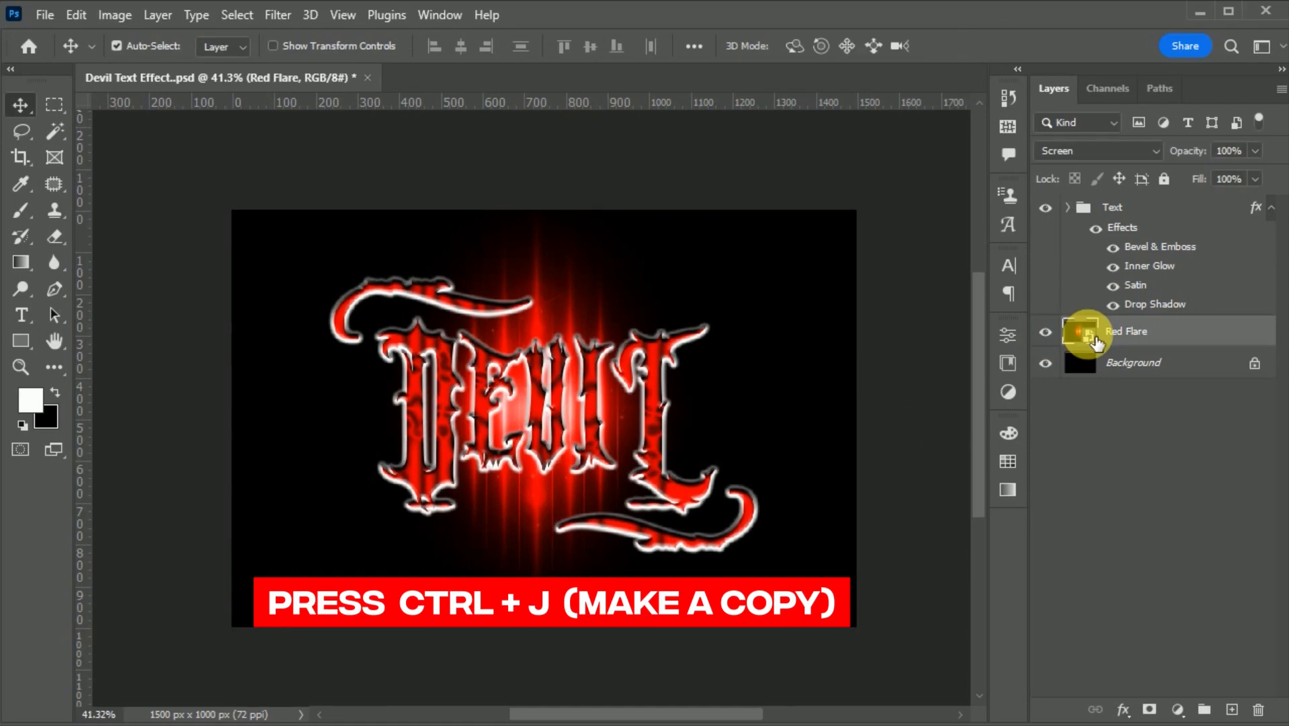
key("ctrl+j")
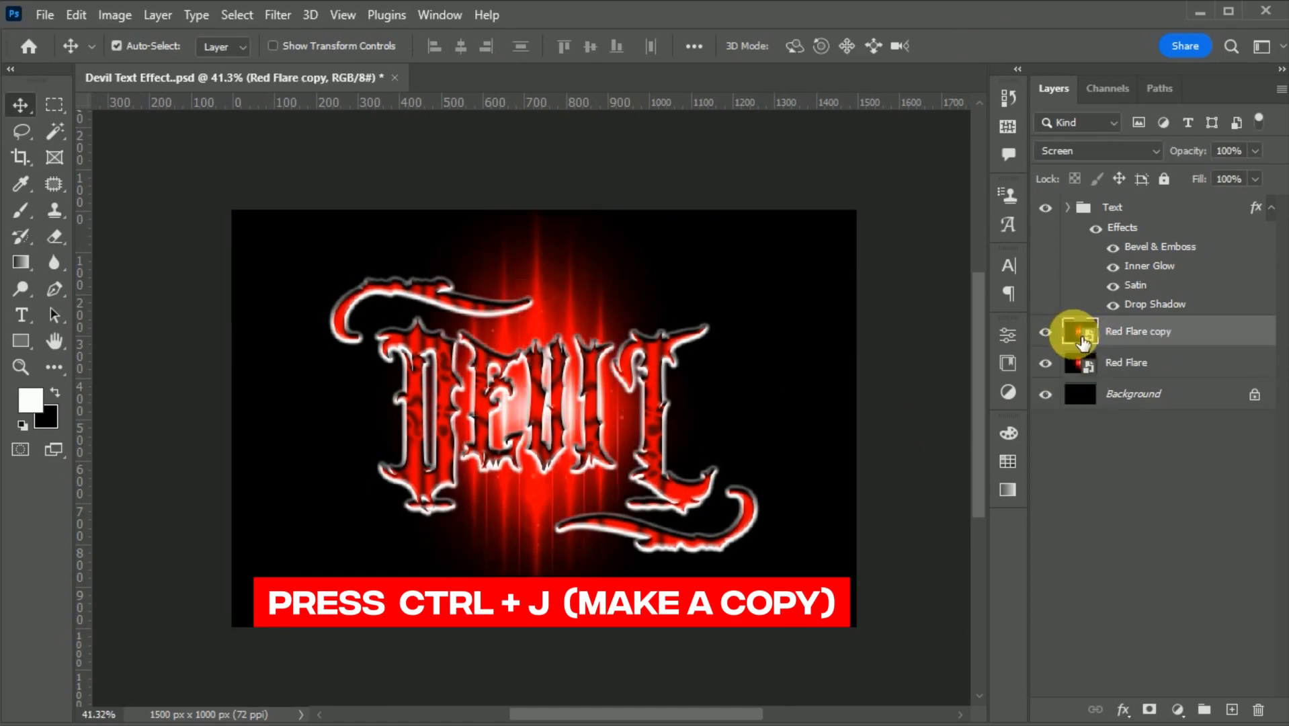
key("ctrl+t")
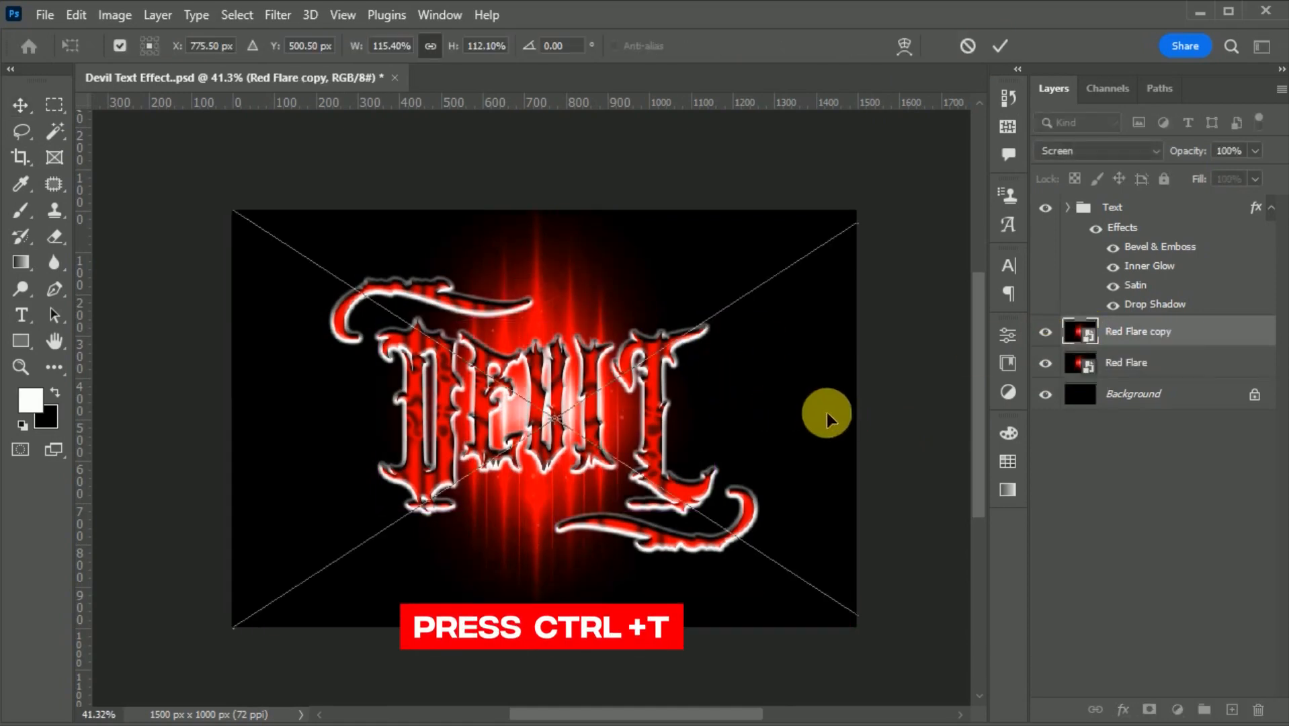
scroll(459, 323, "down", 1)
left_click_drag(547, 199, 555, 304)
left_click_drag(601, 417, 463, 409)
left_click(1000, 46)
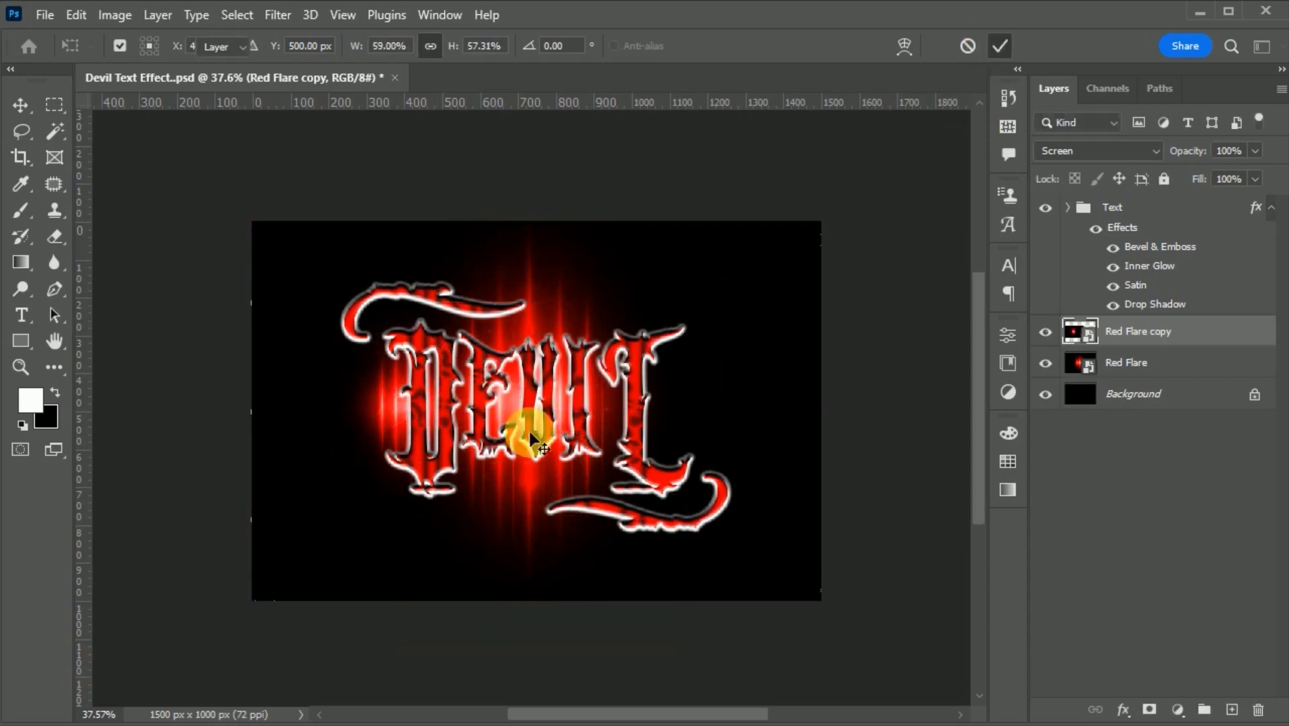
scroll(488, 444, "up", 1)
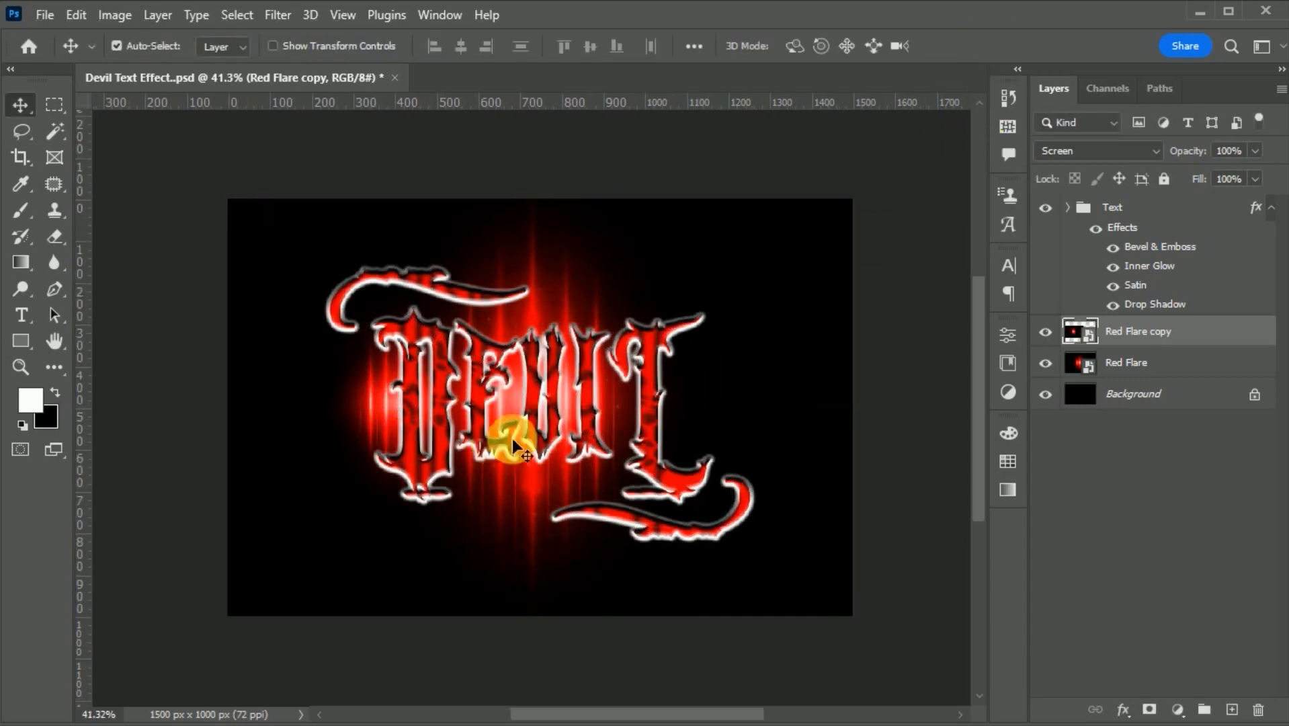
- Duplicate the smaller flare and move the copy behind the letter L, to about X 1038 px
key("ctrl+j")
key("ctrl+t")
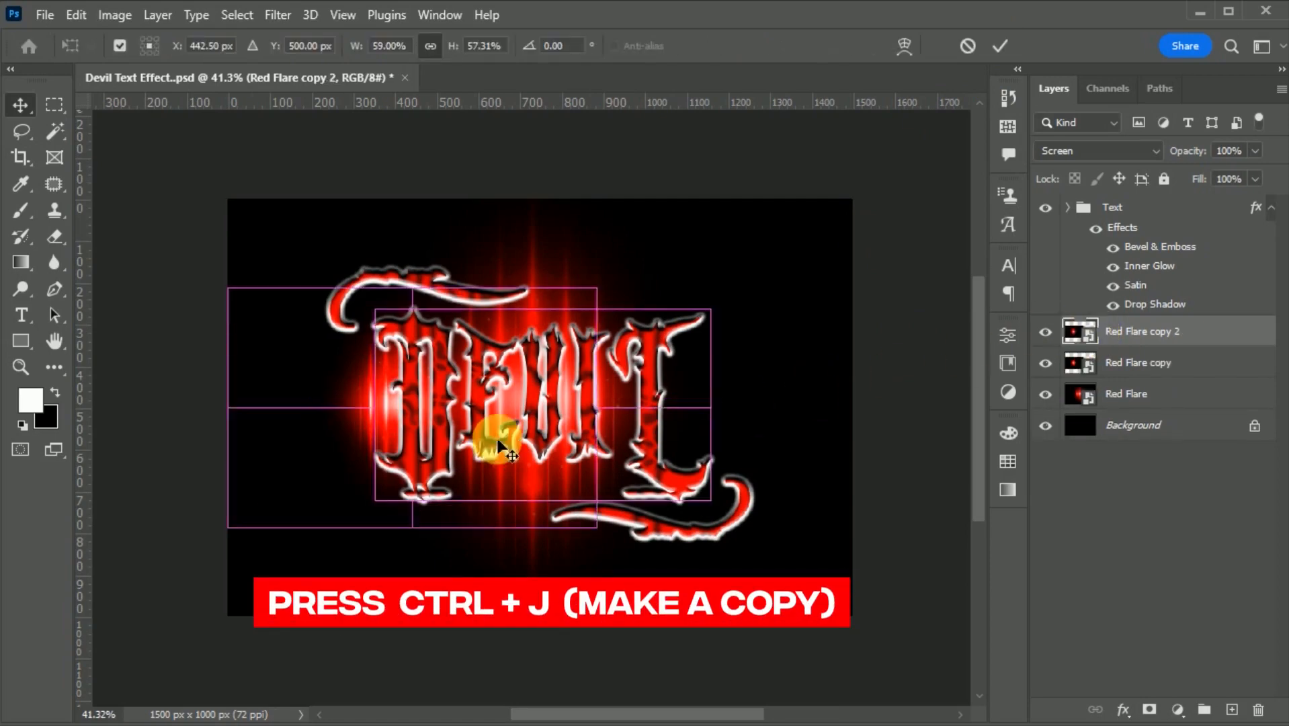
left_click_drag(397, 433, 636, 433)
key("Right")
key("Right")
key("Right")
key("Right")
key("Right")
key("Right")
key("Right")
key("Right")
key("Right")
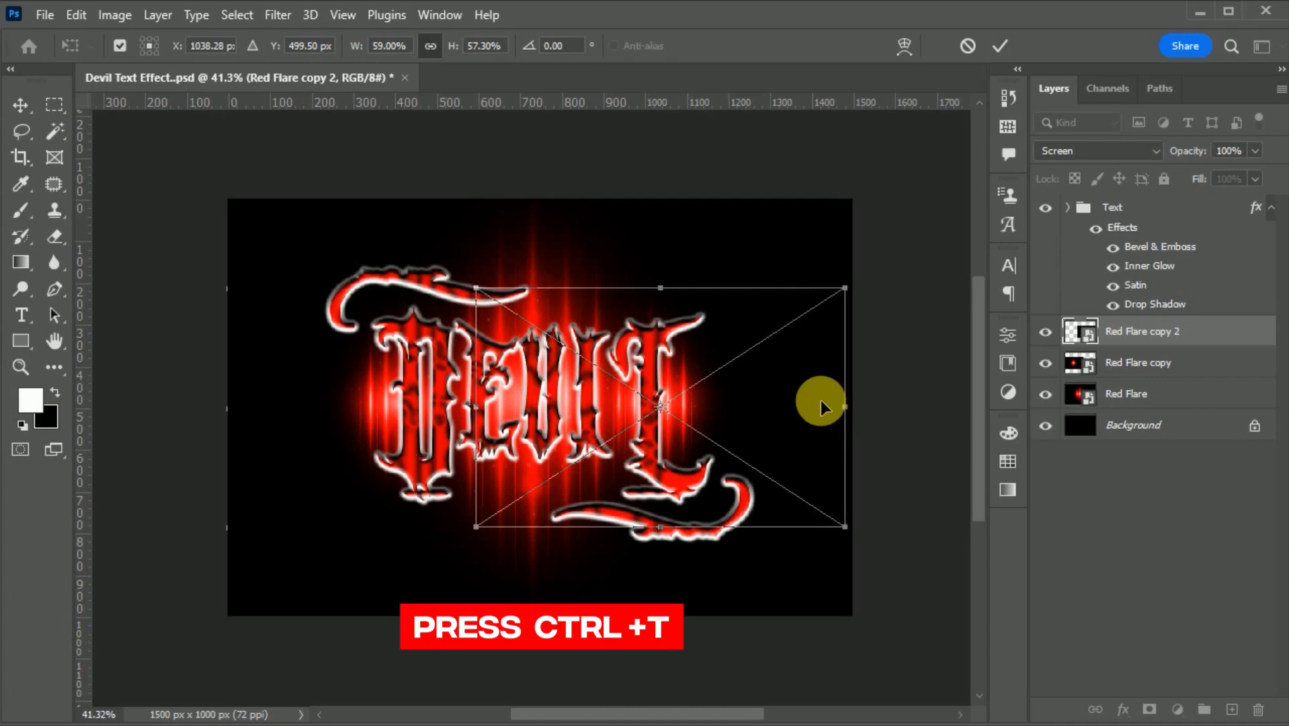
left_click(1000, 46)
scroll(505, 383, "down", 1)
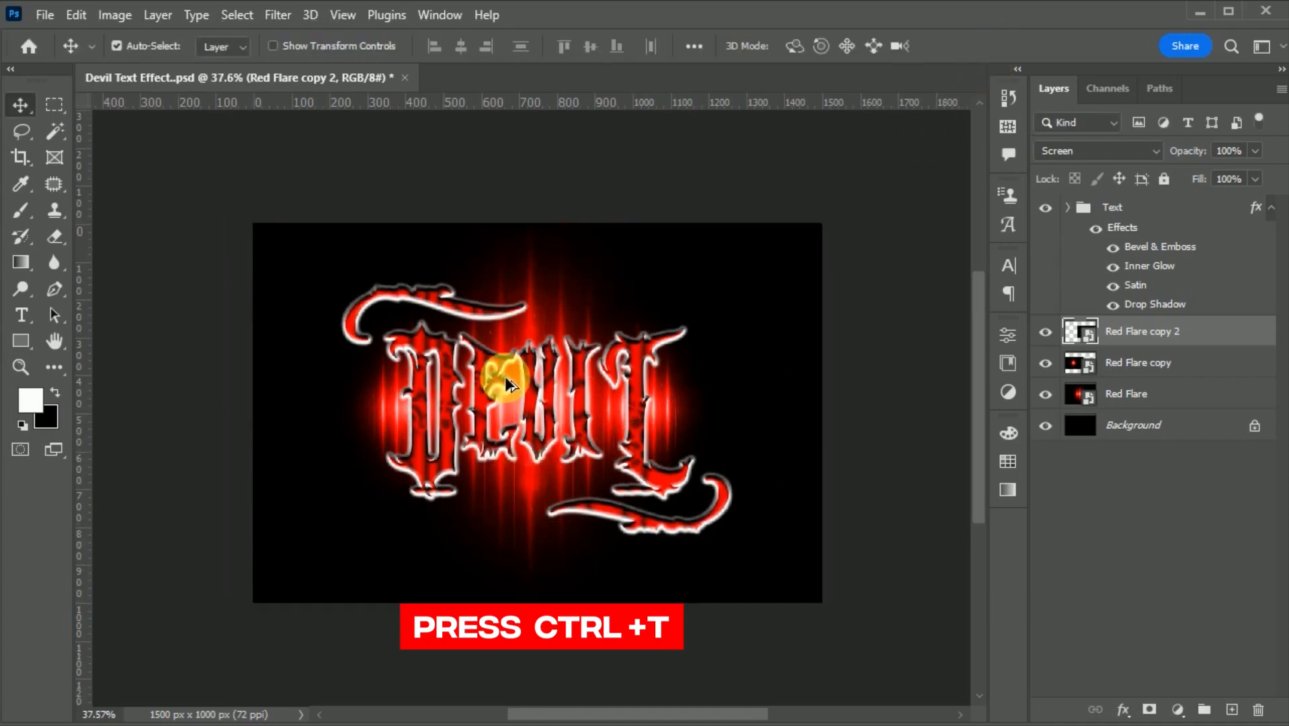
scroll(505, 378, "up", 2)
left_click(918, 385)
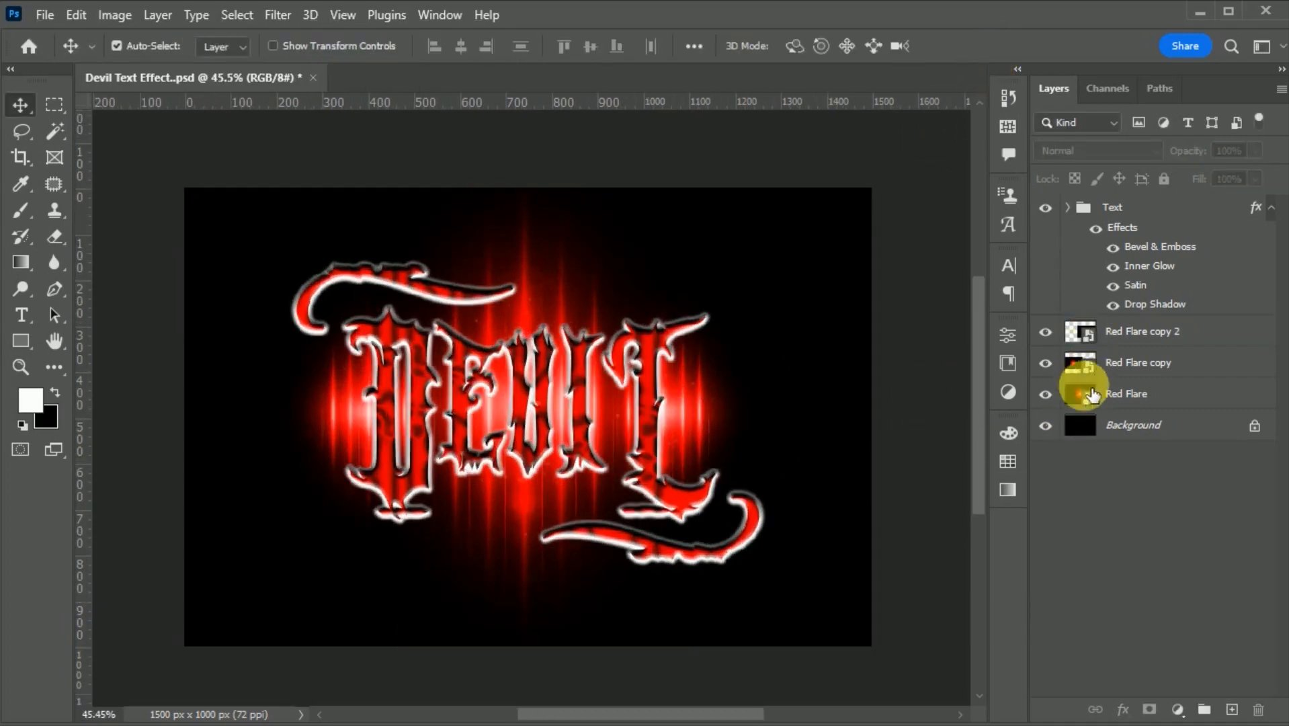
- Free-transform the original Red Flare layer, shifting it slightly to the right behind the text
left_click(1090, 394)
key("ctrl+t")
scroll(773, 437, "down", 1)
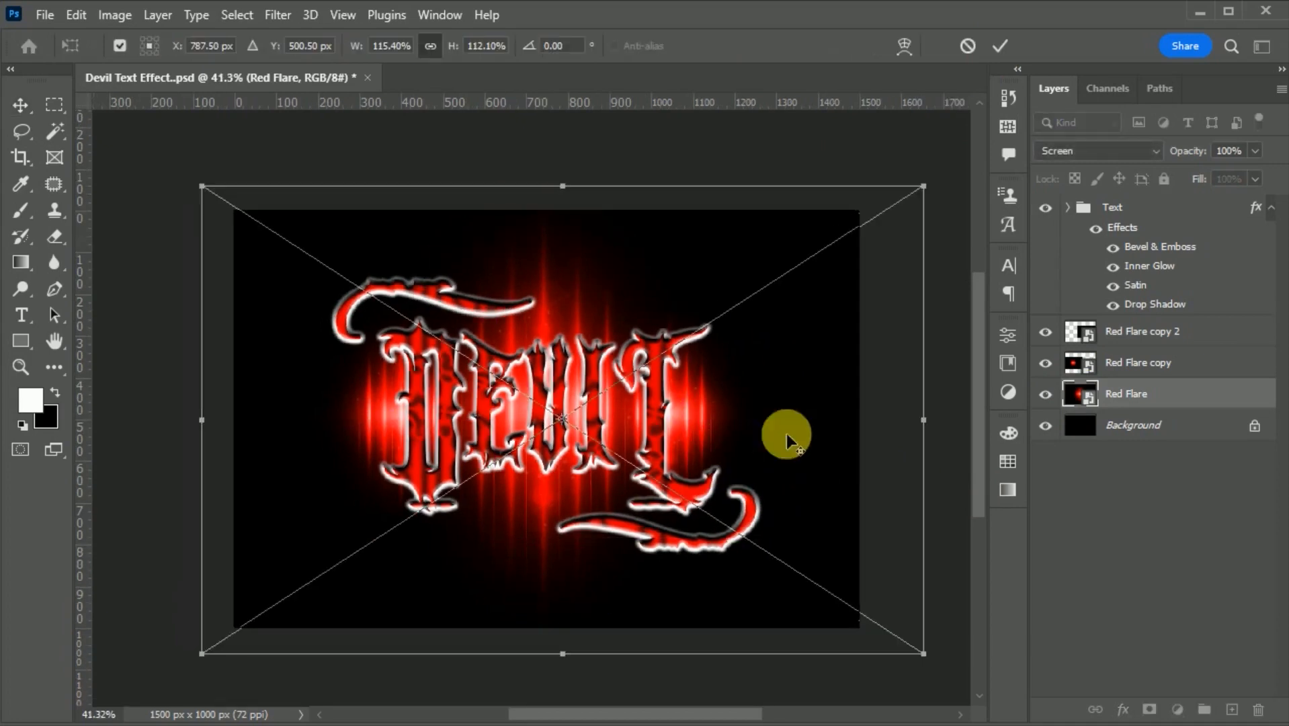